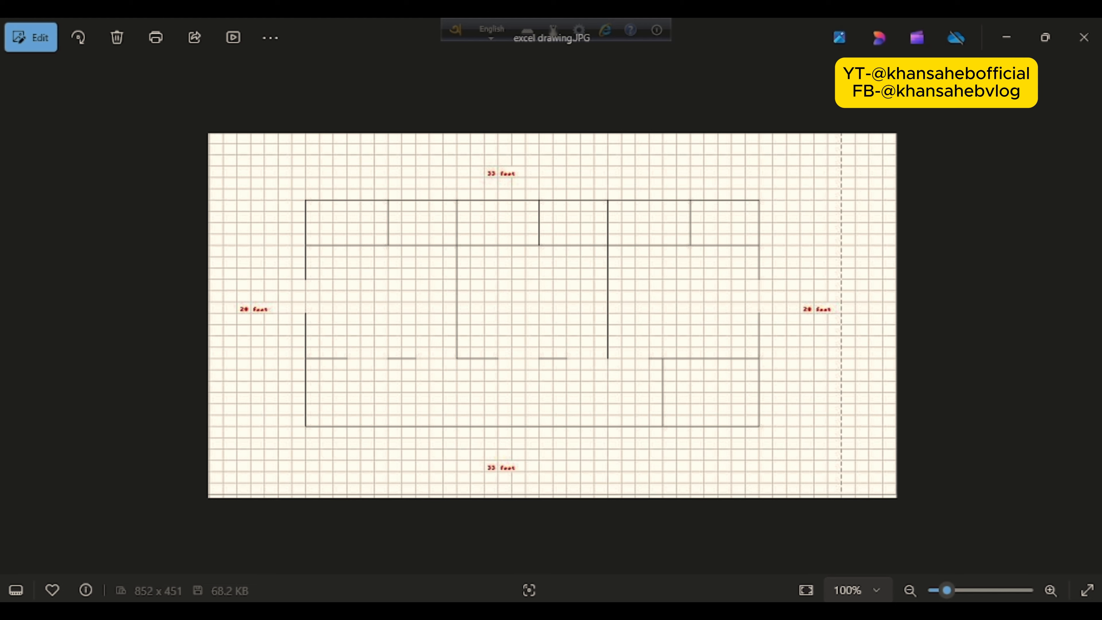
Step: Look through the sample floor plan images and the chart of standard room sizes
key(Right)
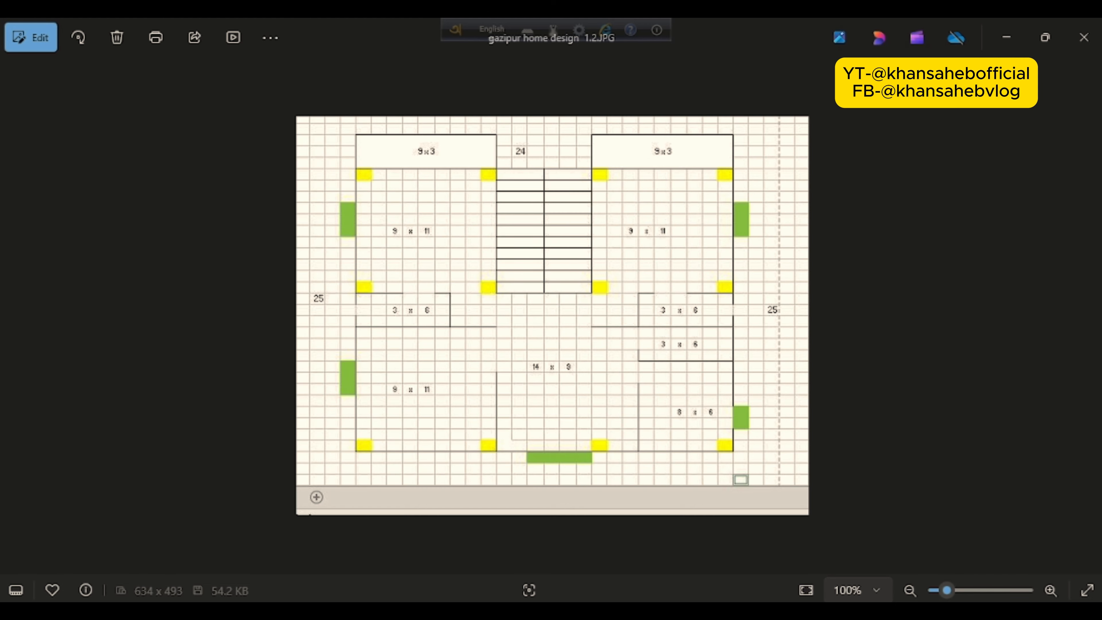
key(Right)
key(Right)
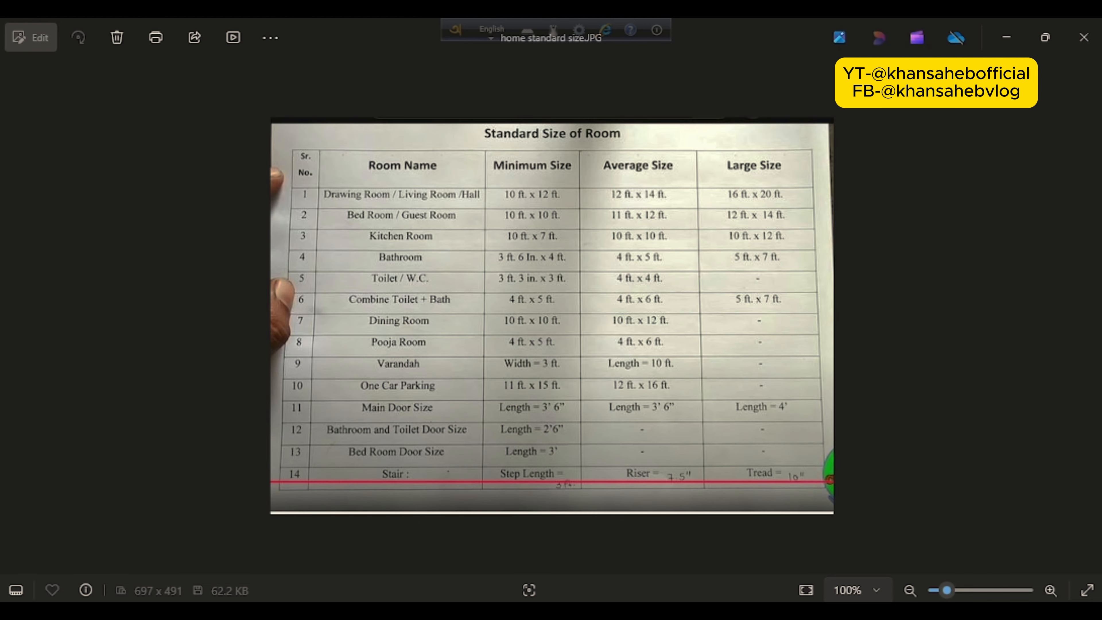
key(Left)
key(Left)
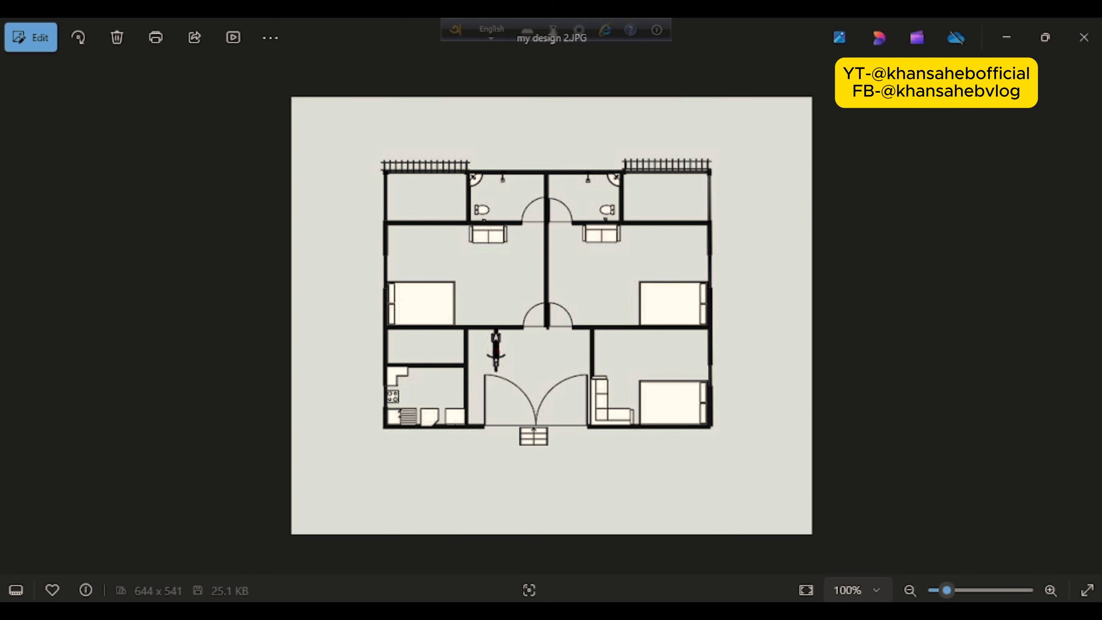
key(Left)
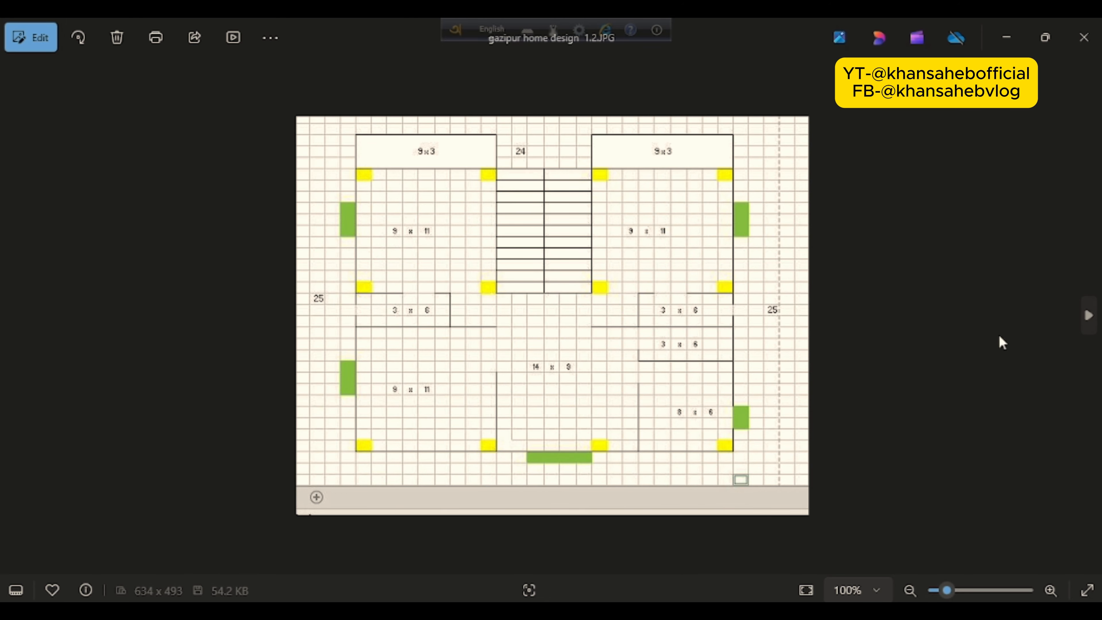
Step: Switch to the blank Book1 workbook in Excel
mouse_move(491, 611)
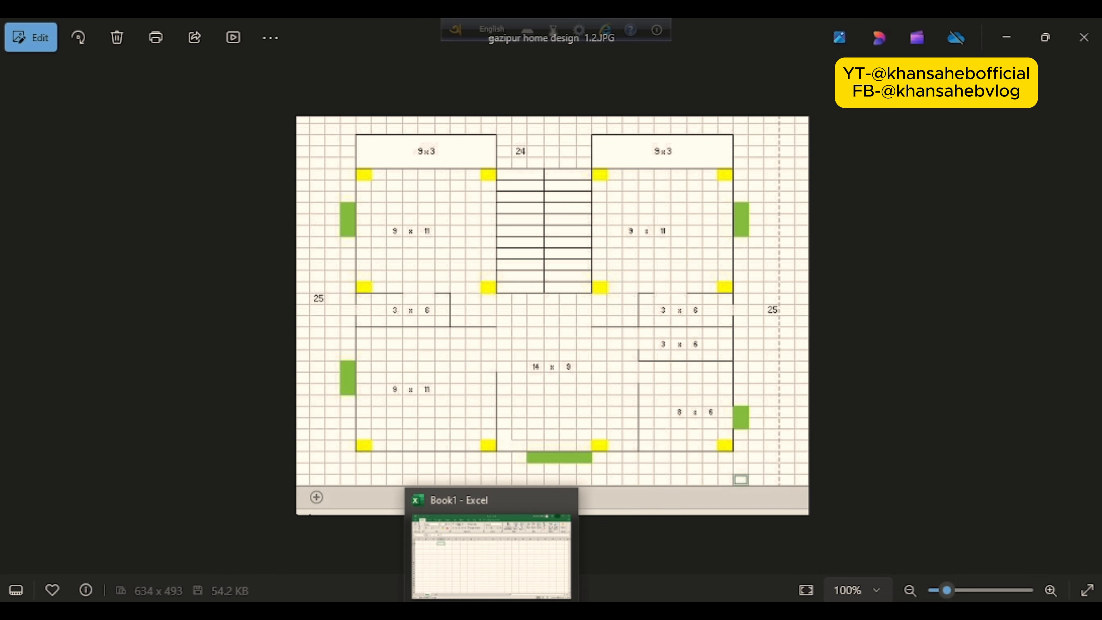
click(491, 611)
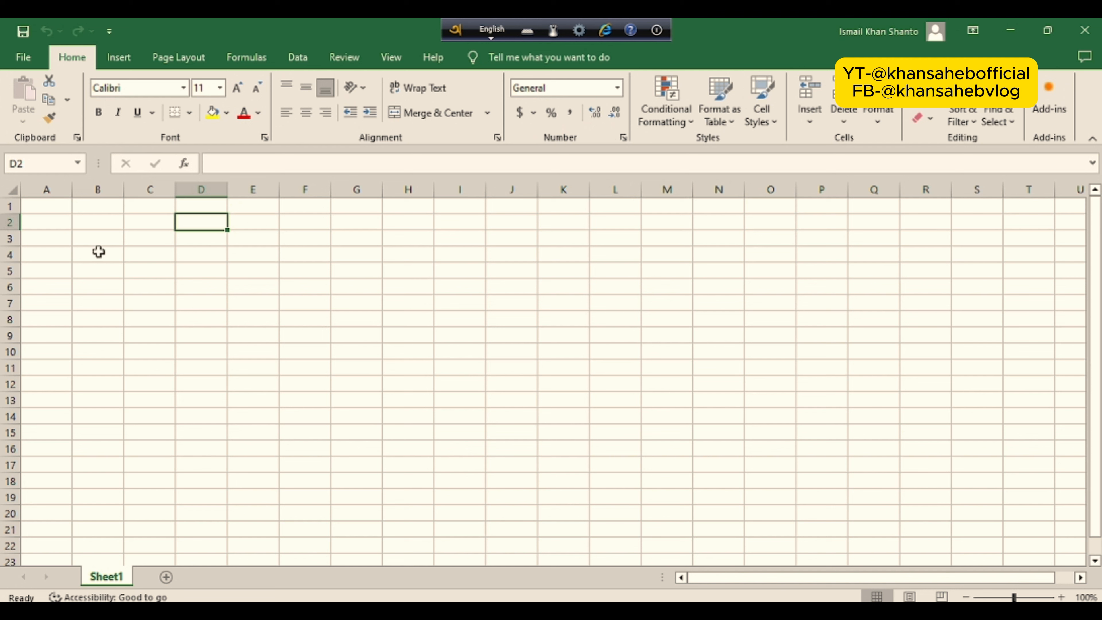
click(97, 240)
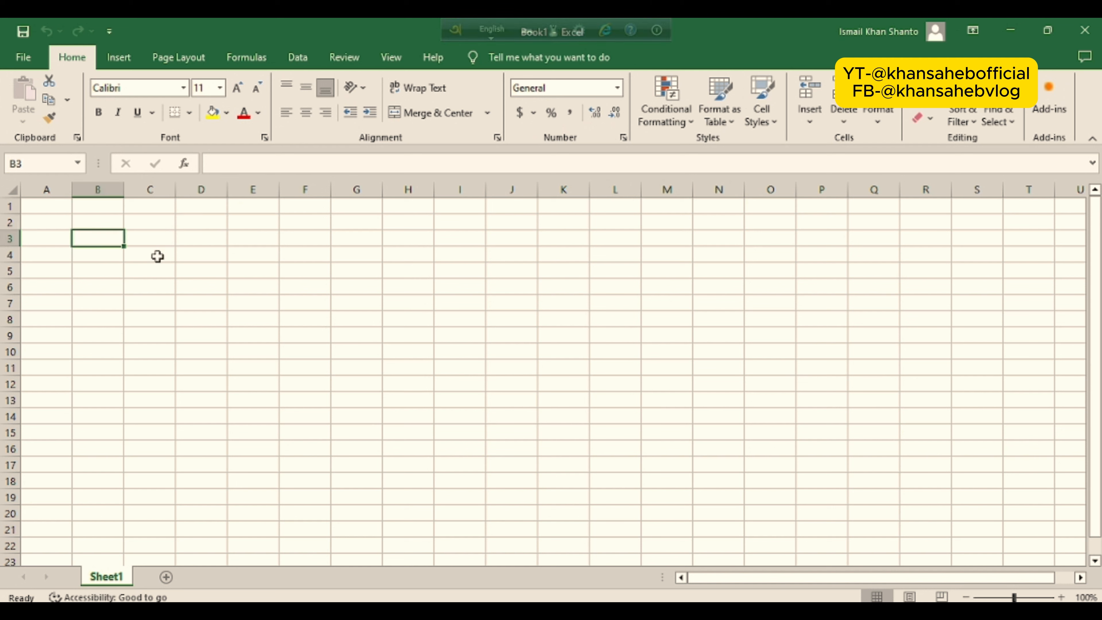
click(256, 226)
click(217, 316)
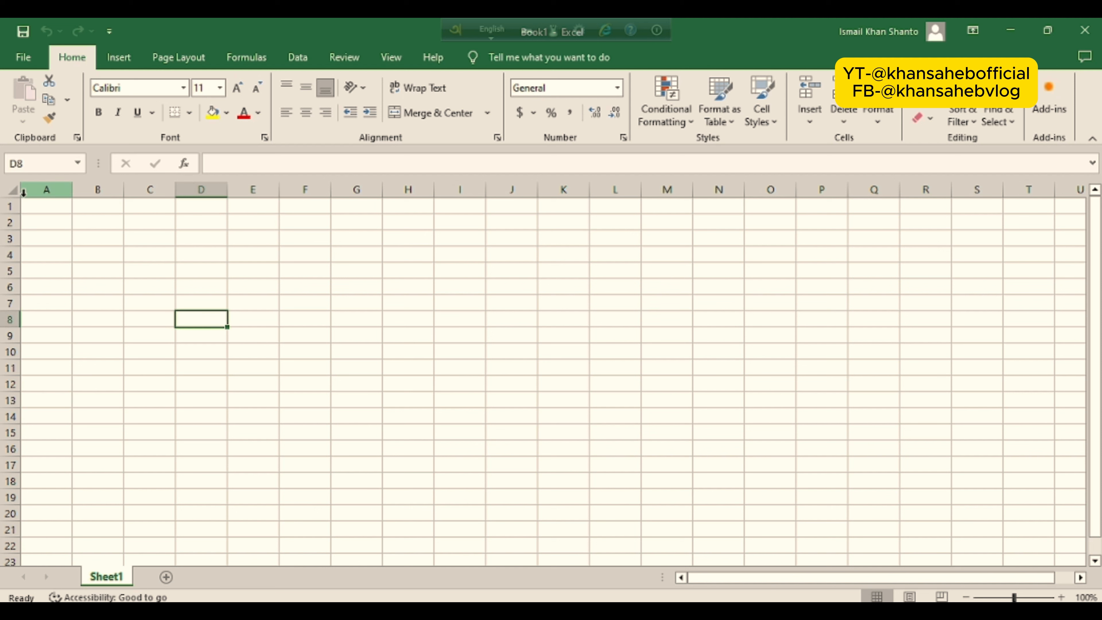
click(346, 307)
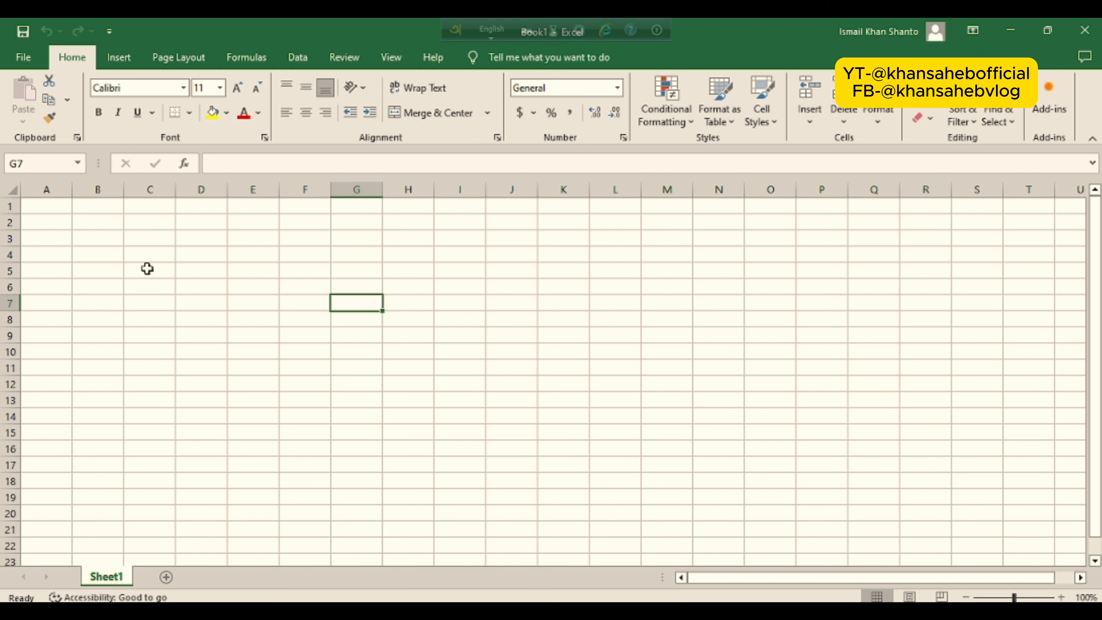
drag(148, 268, 731, 263)
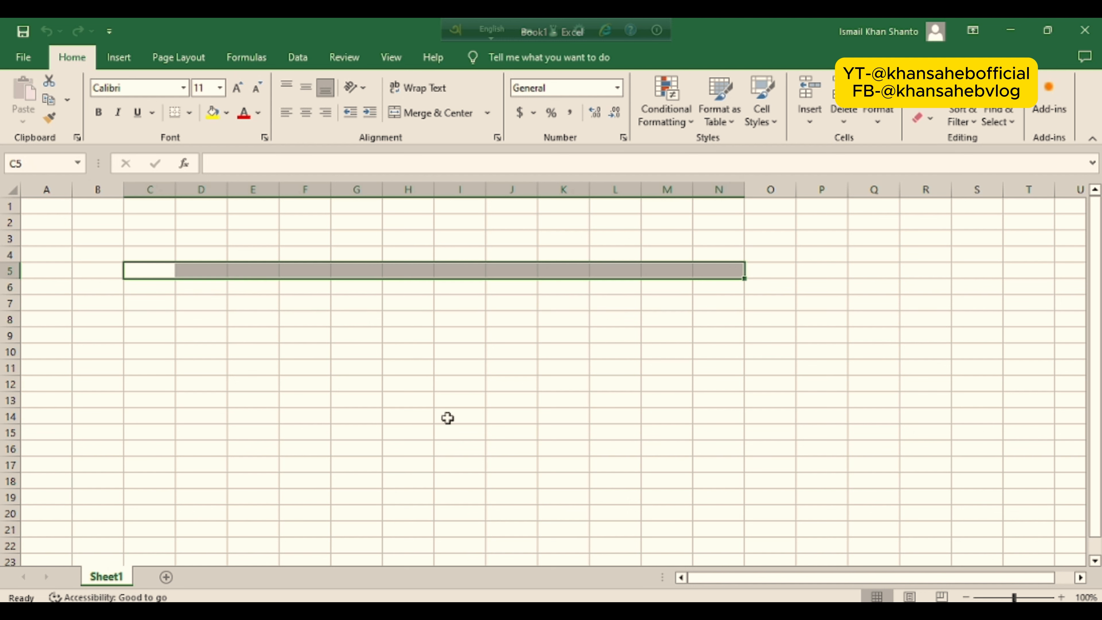
drag(414, 269, 397, 531)
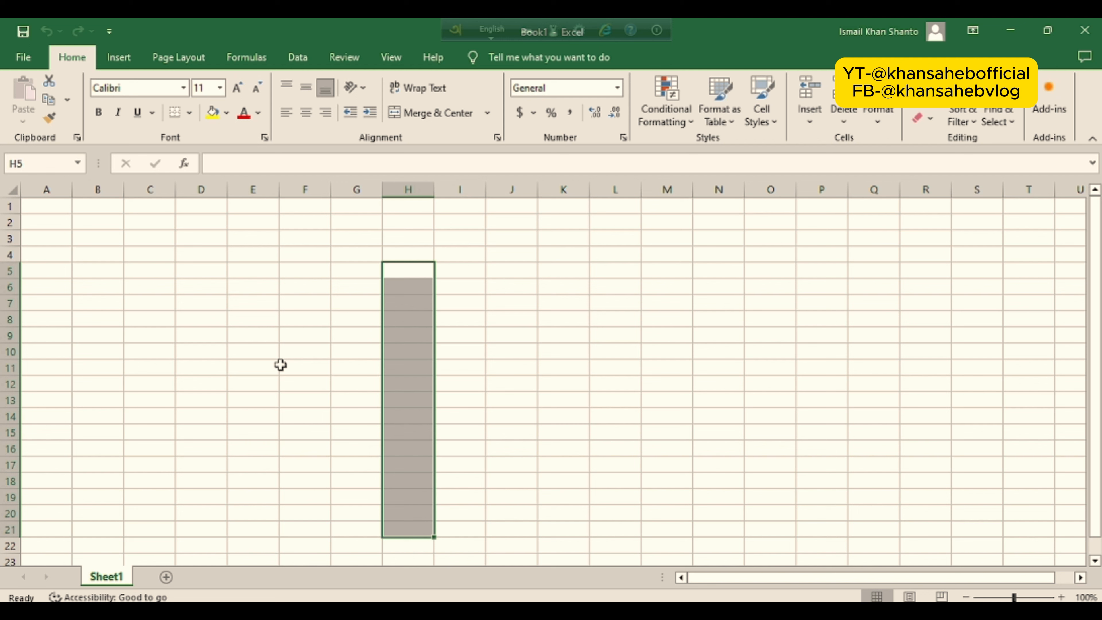
click(190, 305)
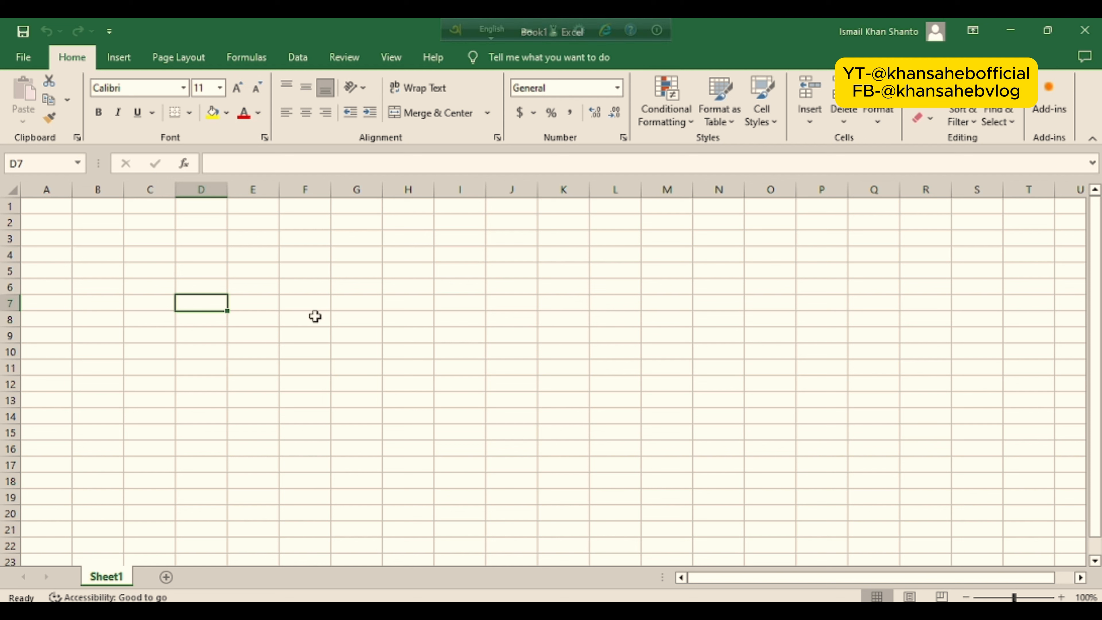
click(316, 317)
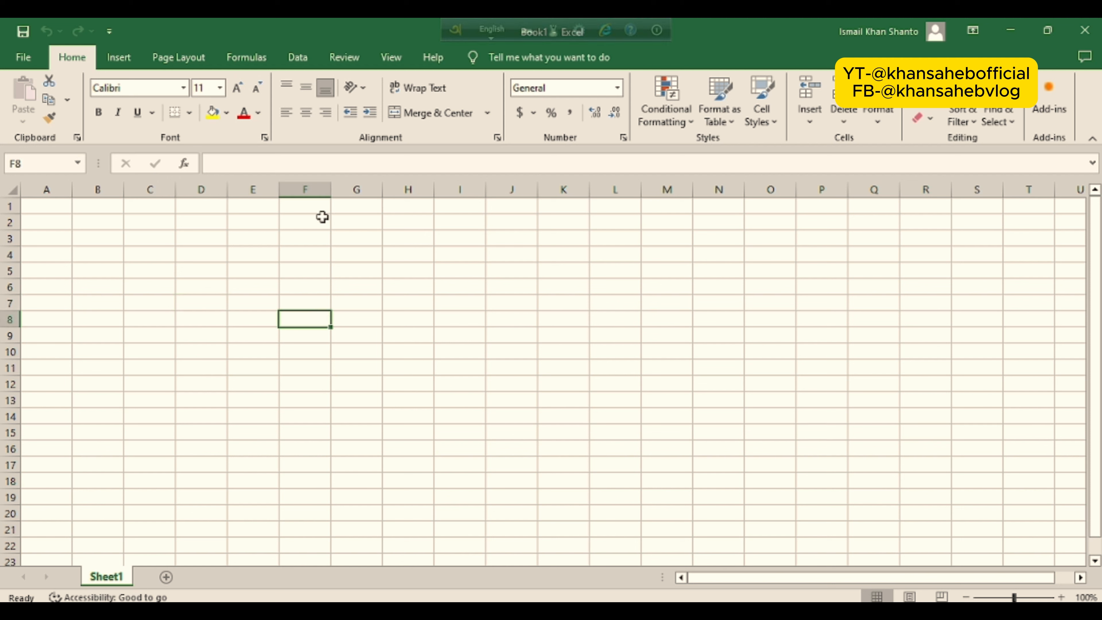
click(309, 351)
click(307, 335)
click(308, 321)
click(308, 300)
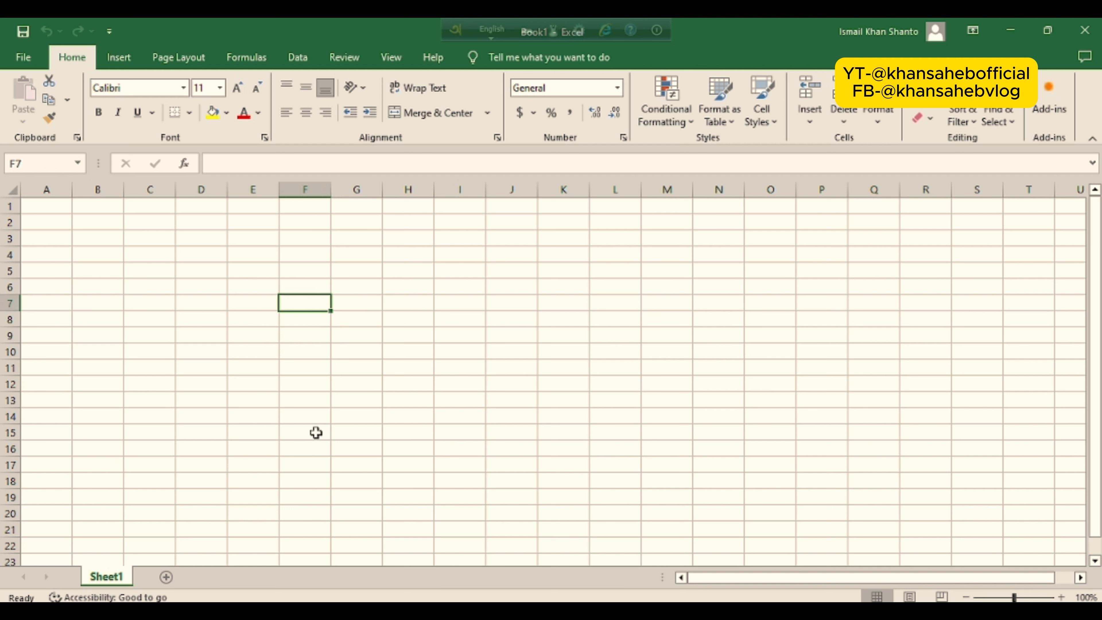
click(302, 355)
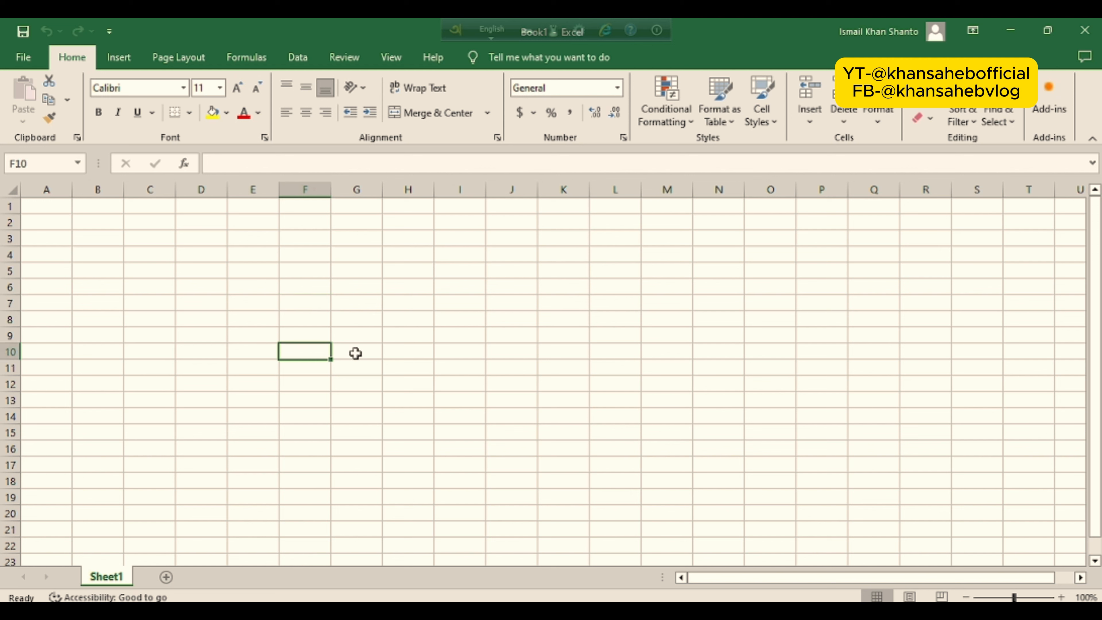
click(355, 353)
click(403, 356)
click(461, 351)
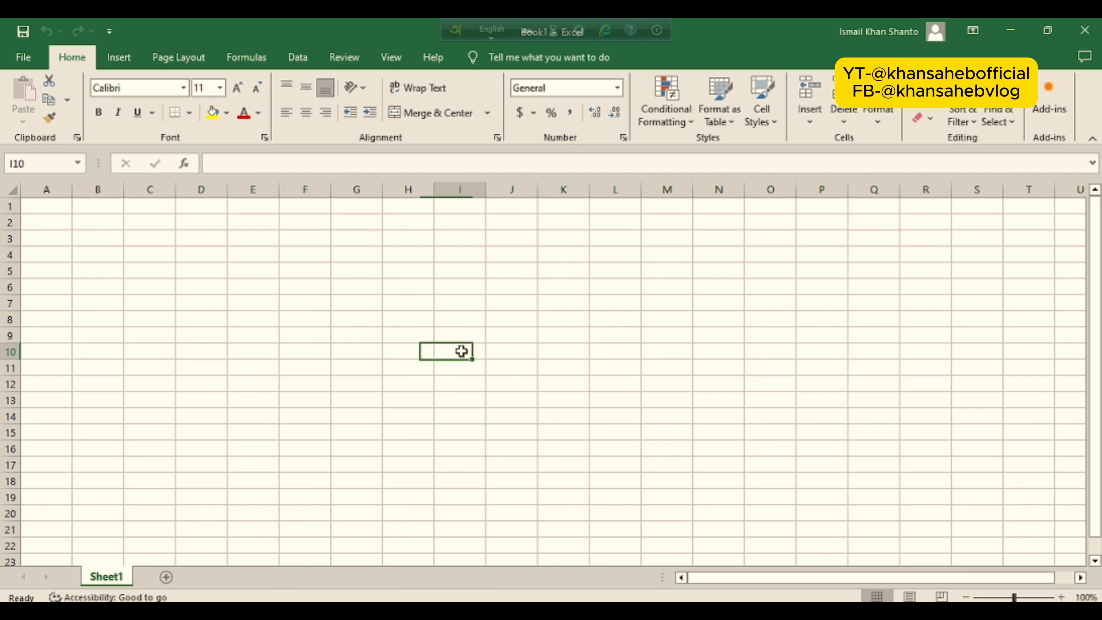
click(511, 353)
click(298, 316)
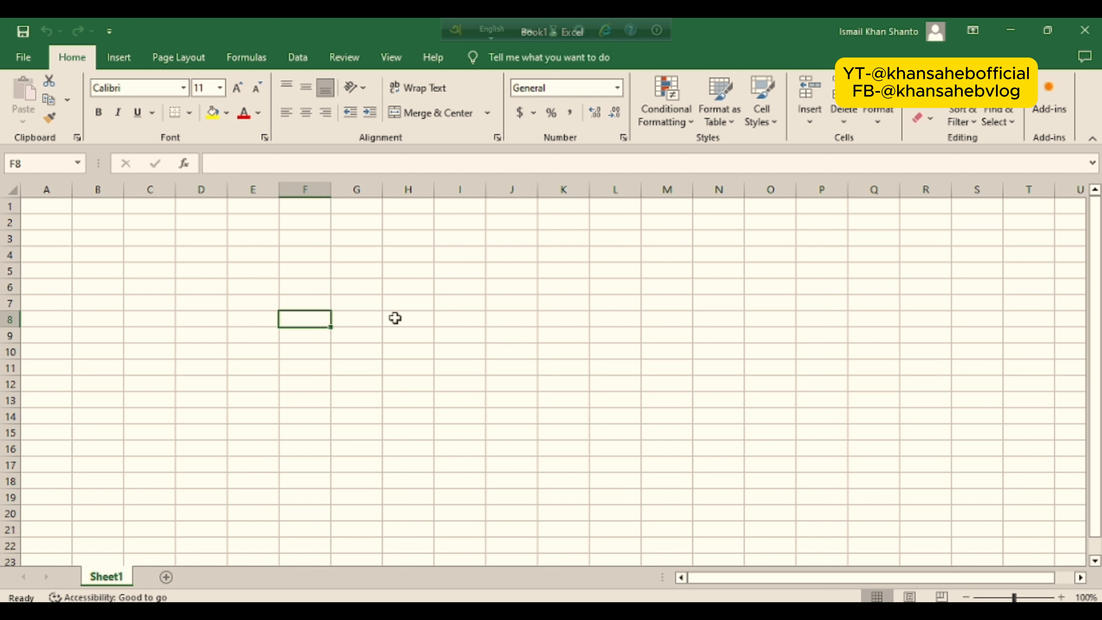
key(Right)
key(Right)
key(Right)
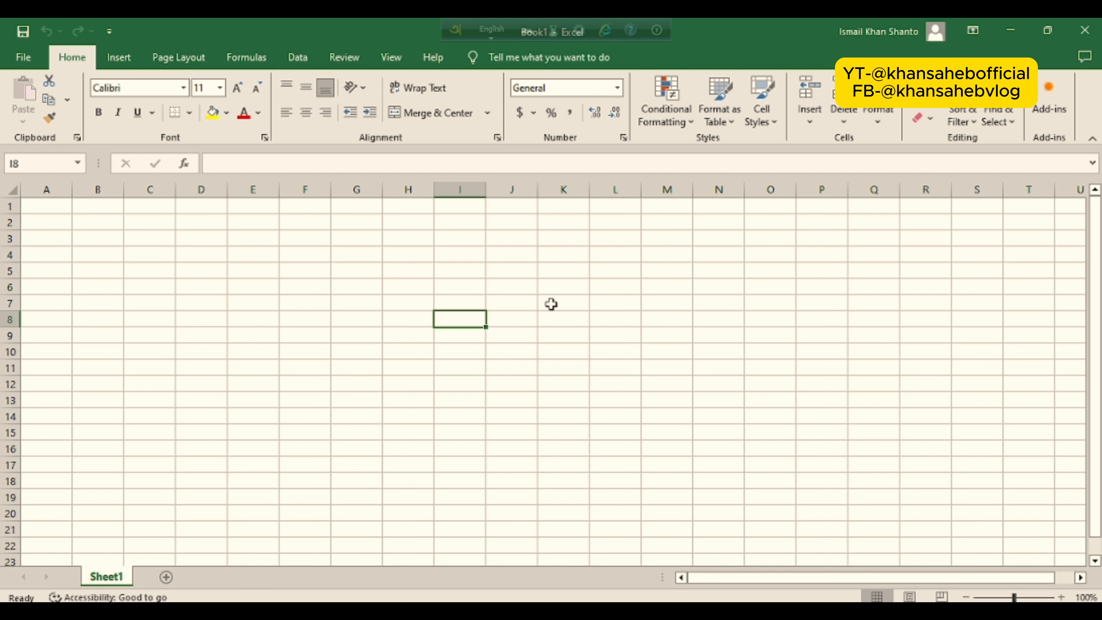
key(Right)
key(Right)
key(Right)
key(Right)
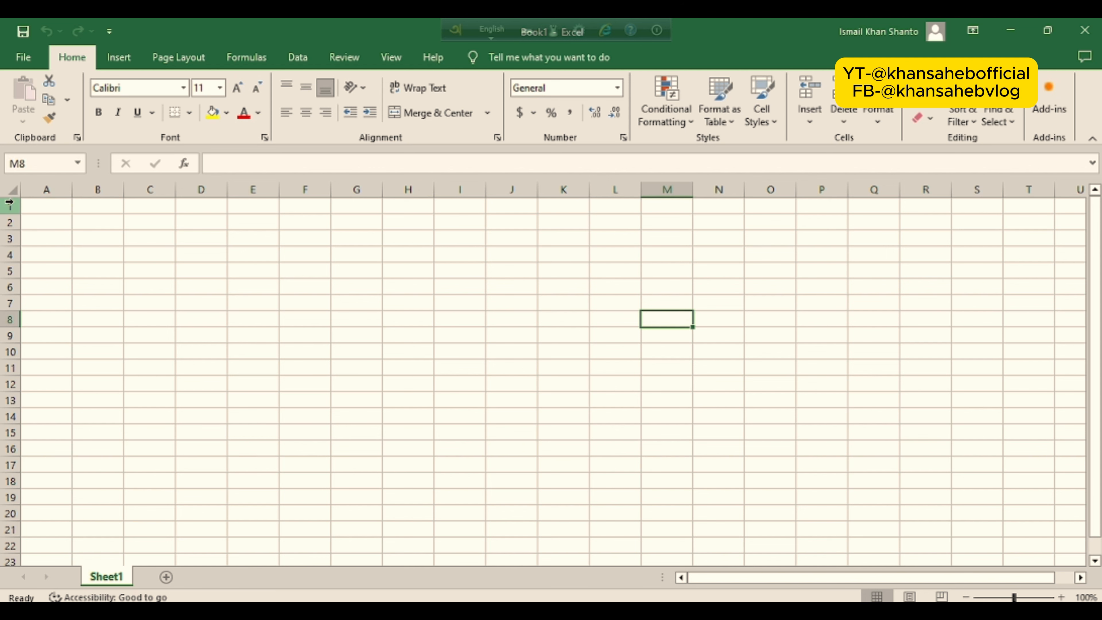
Step: Narrow all columns of the sheet to about half their width so the cells form a nearly square drawing grid
click(9, 186)
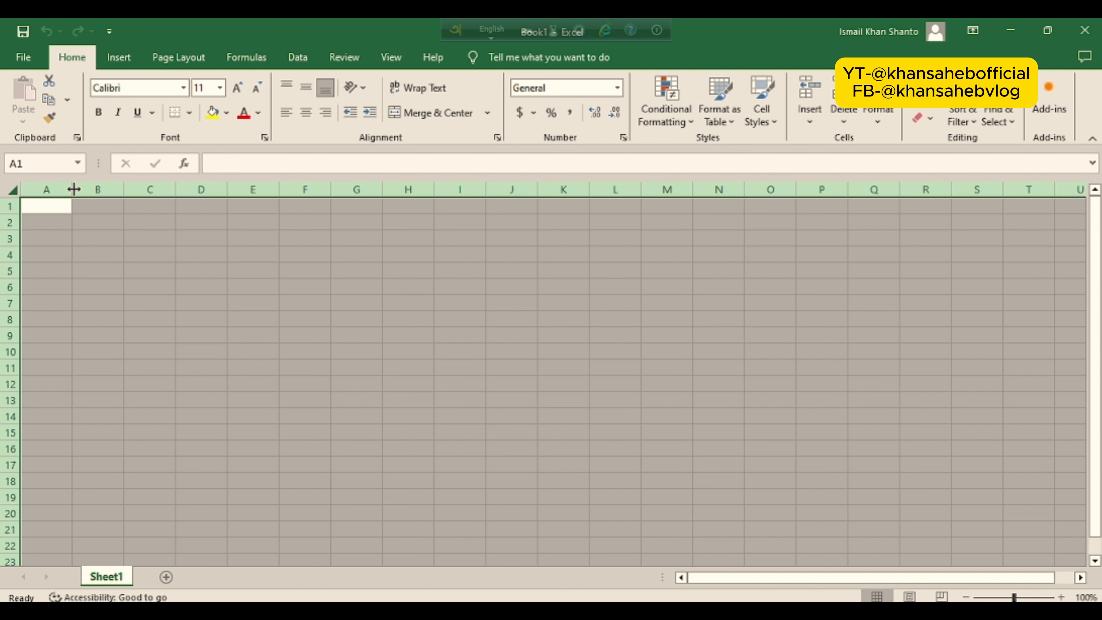
drag(75, 189, 47, 187)
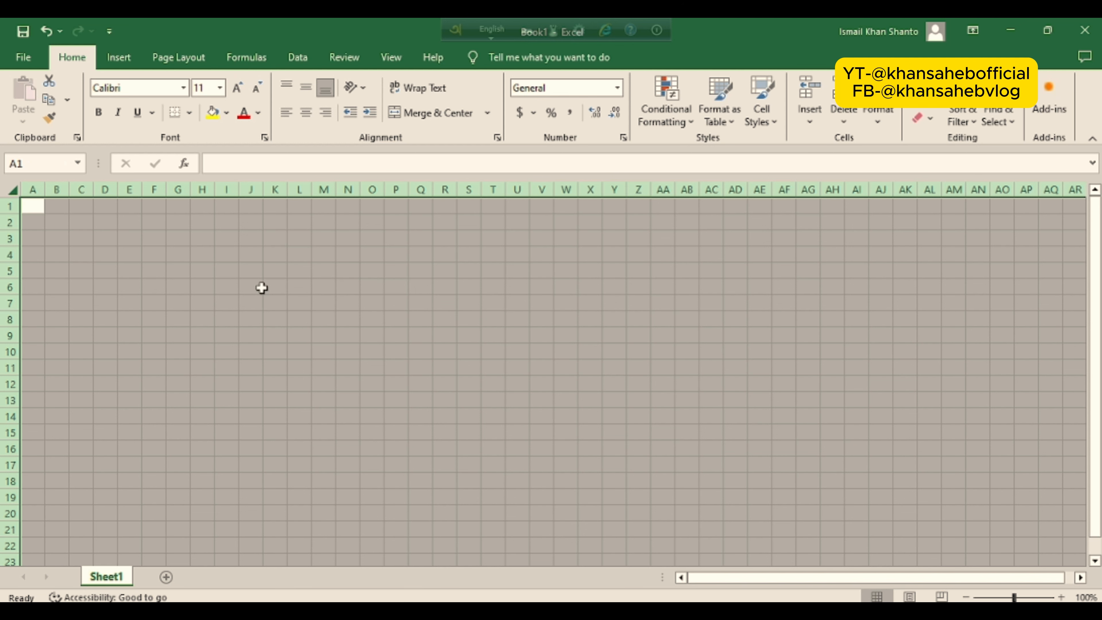
click(229, 291)
click(250, 284)
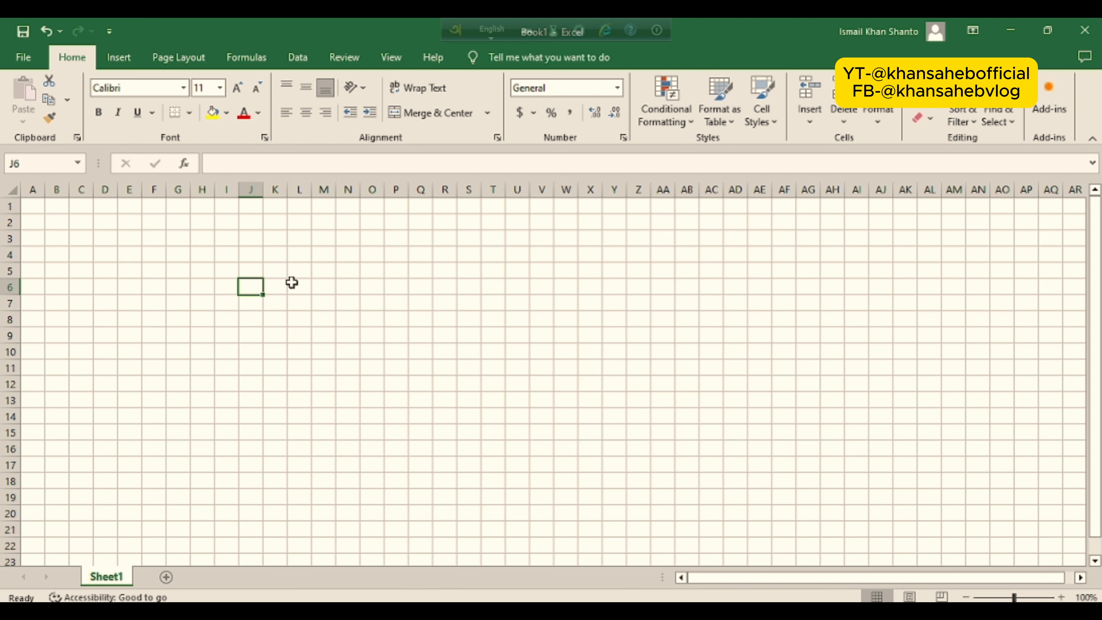
click(272, 286)
click(297, 288)
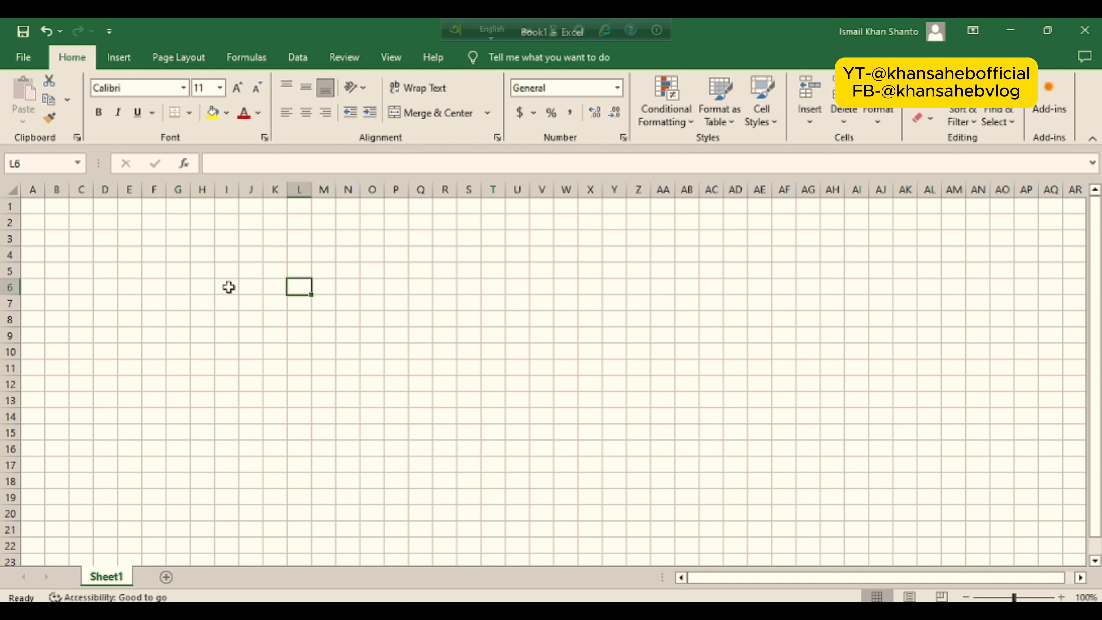
Step: Draw the plan's upper wall line, 30 cells long, by applying a top border to the range I5:AL6
drag(219, 287, 931, 278)
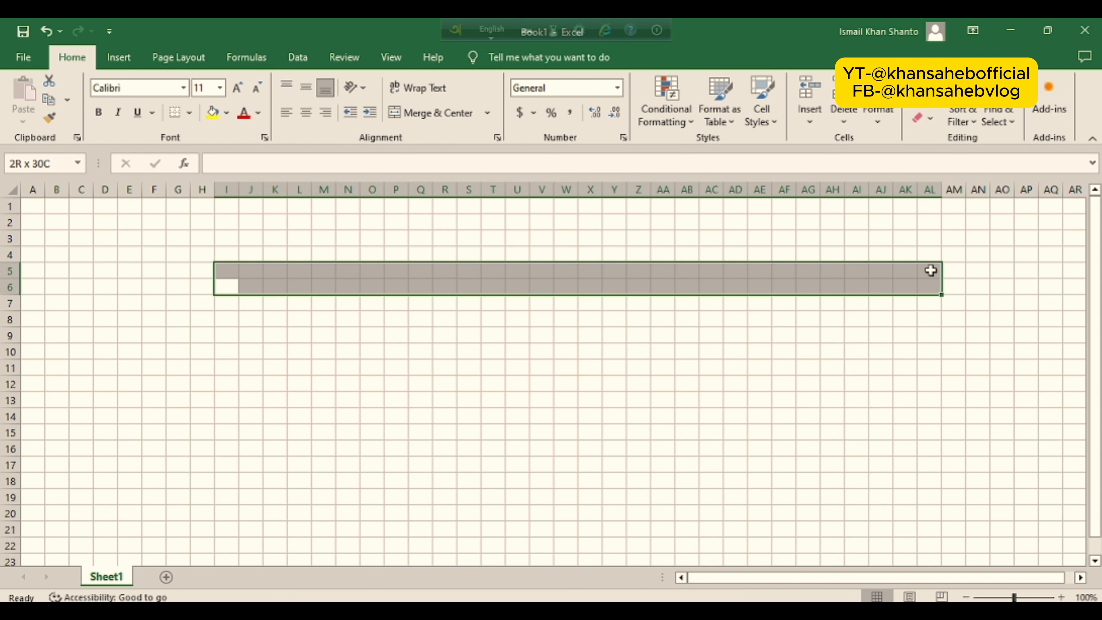
drag(931, 271, 931, 271)
click(190, 113)
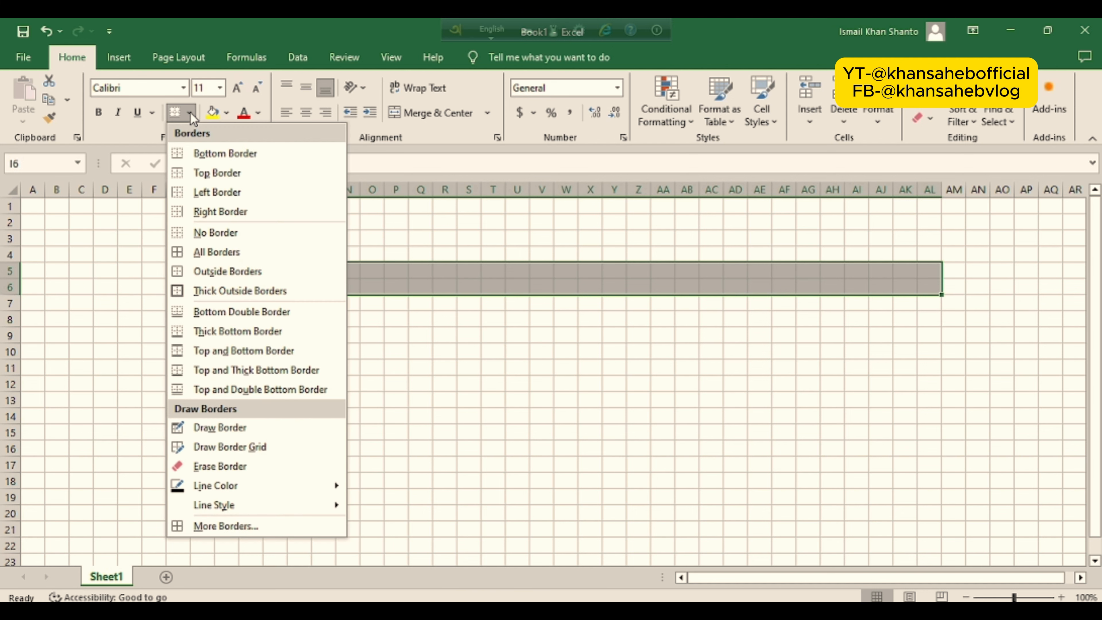
click(226, 174)
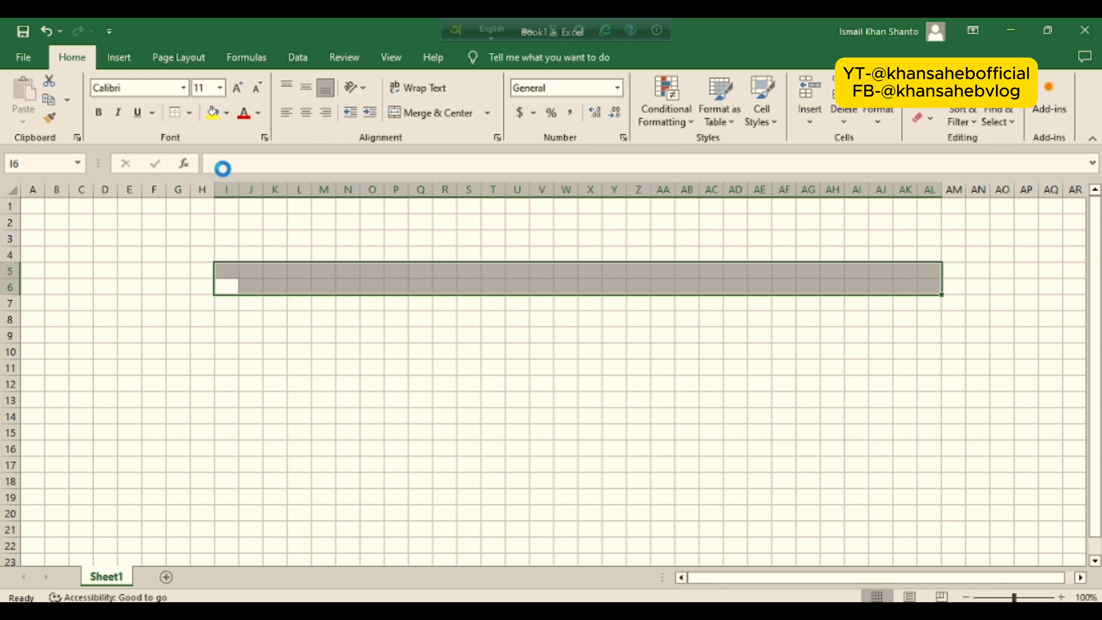
click(444, 319)
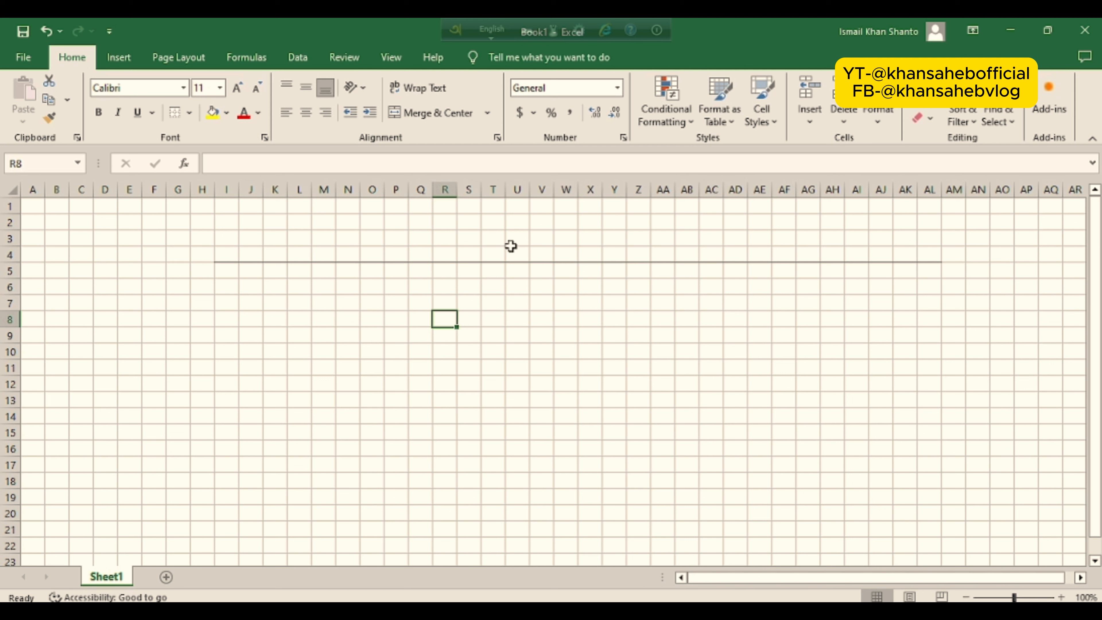
Step: Label the upper wall line by entering 30 in cell U3 and feet in cell V3
click(520, 236)
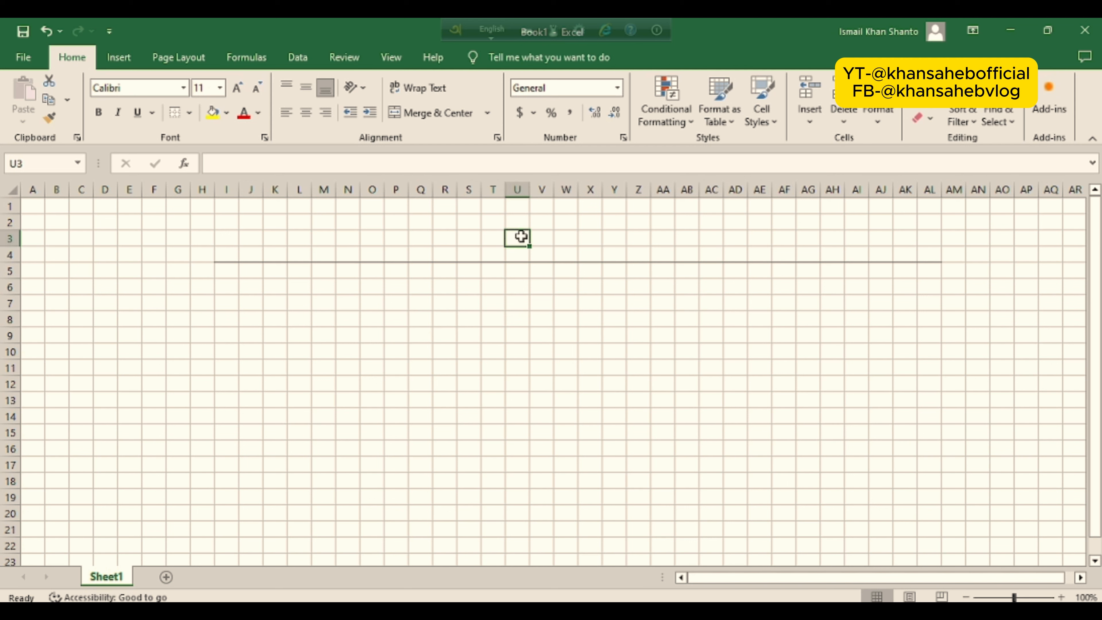
text(30)
key(Tab)
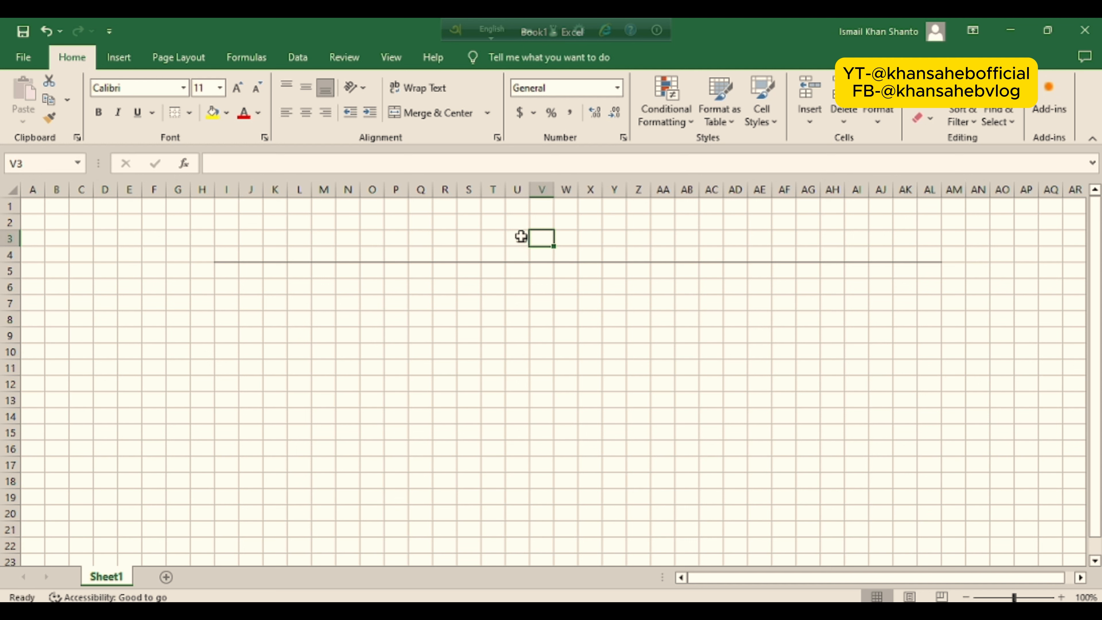
text(feet)
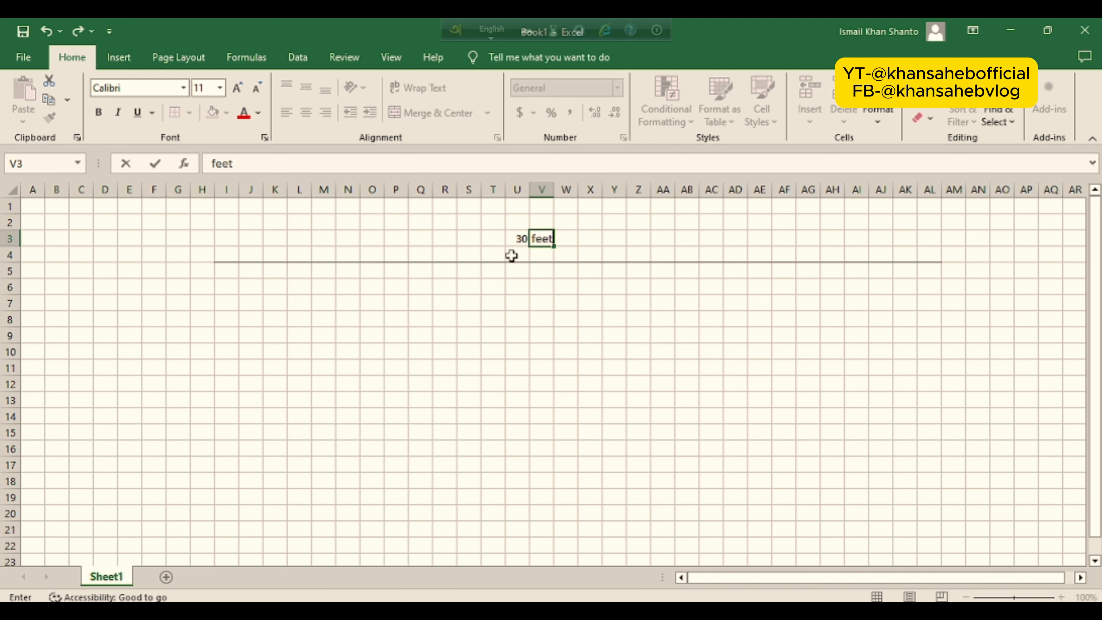
click(573, 238)
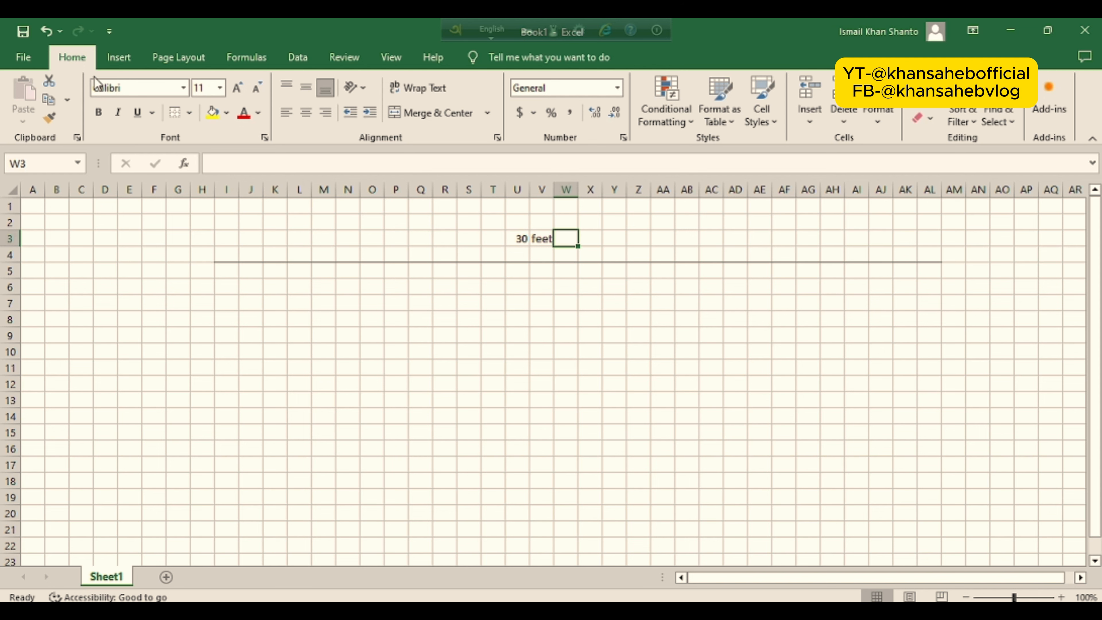
Step: Draw the plan's left wall line, 25 cells long, by applying a left border to the range I5:I29
drag(237, 271, 222, 474)
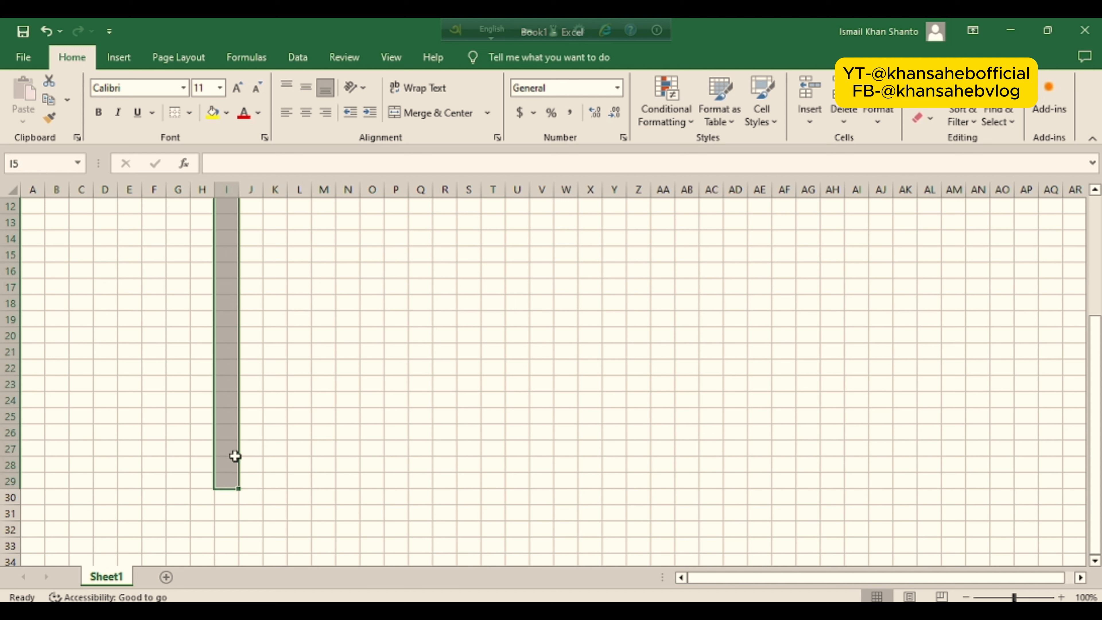
scroll(263, 359, up, 4)
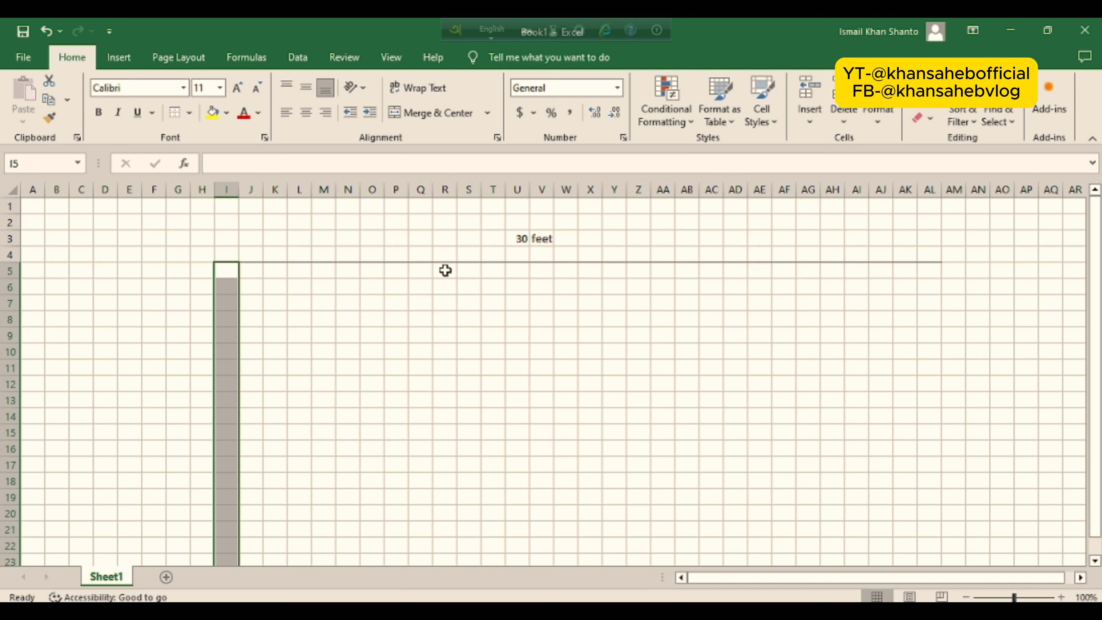
click(190, 112)
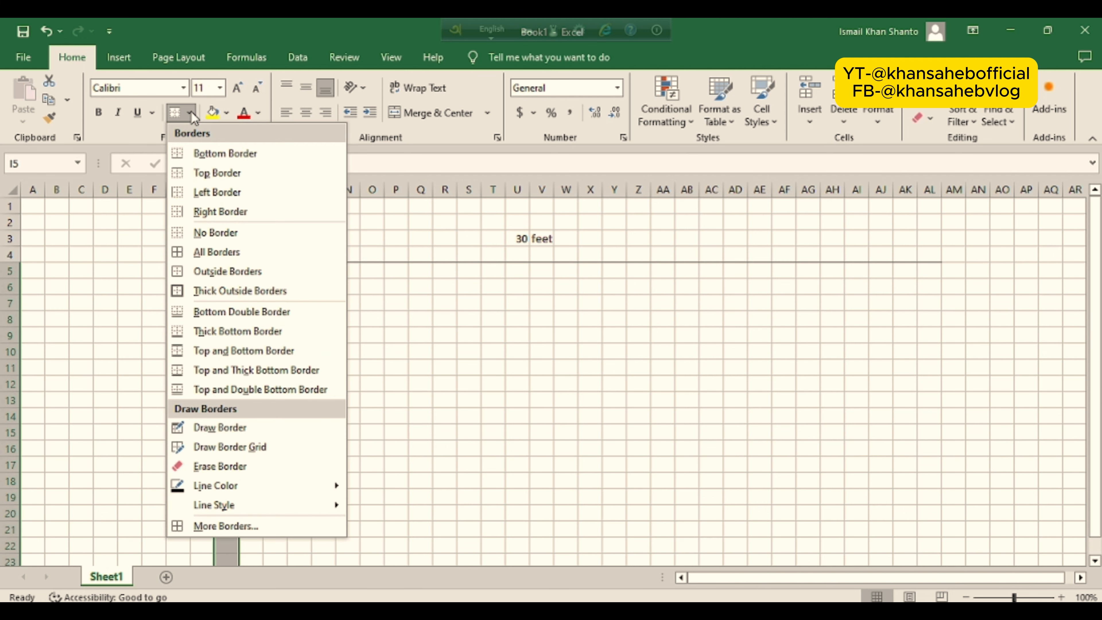
click(190, 200)
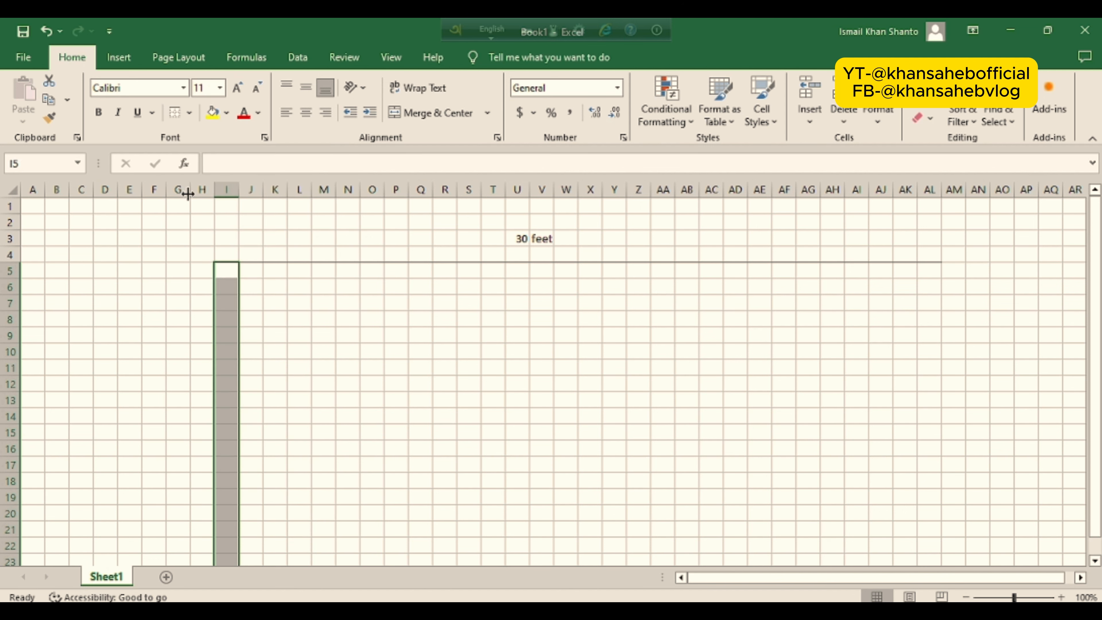
Step: Label the plan's left wall line by entering 25 in cell E17 and feet in cell F17
scroll(358, 372, down, 3)
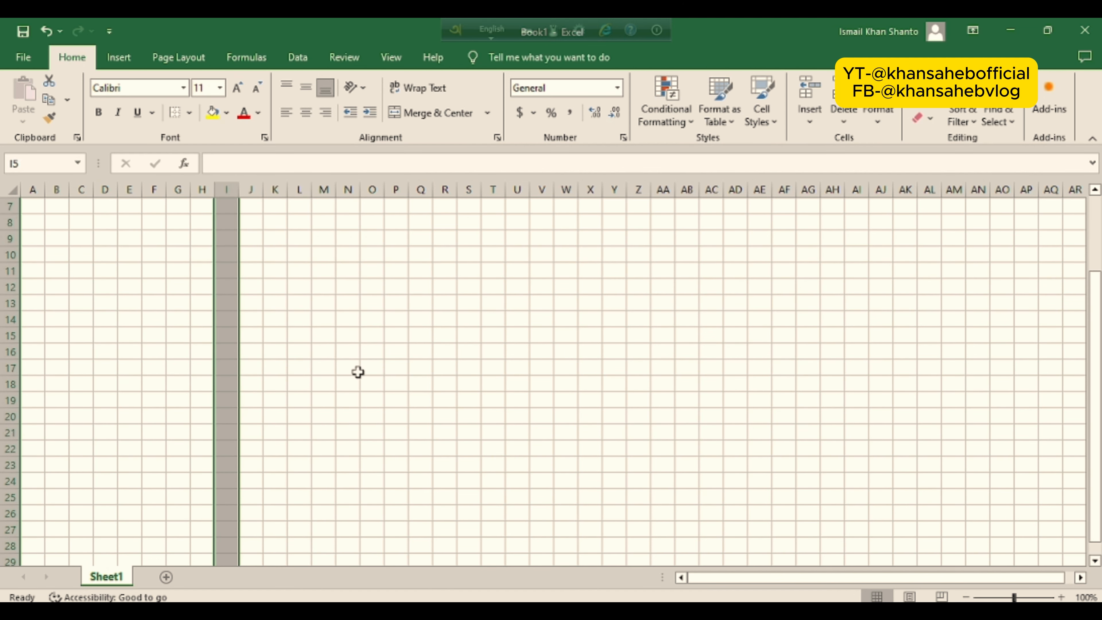
scroll(358, 372, up, 2)
click(357, 370)
click(131, 418)
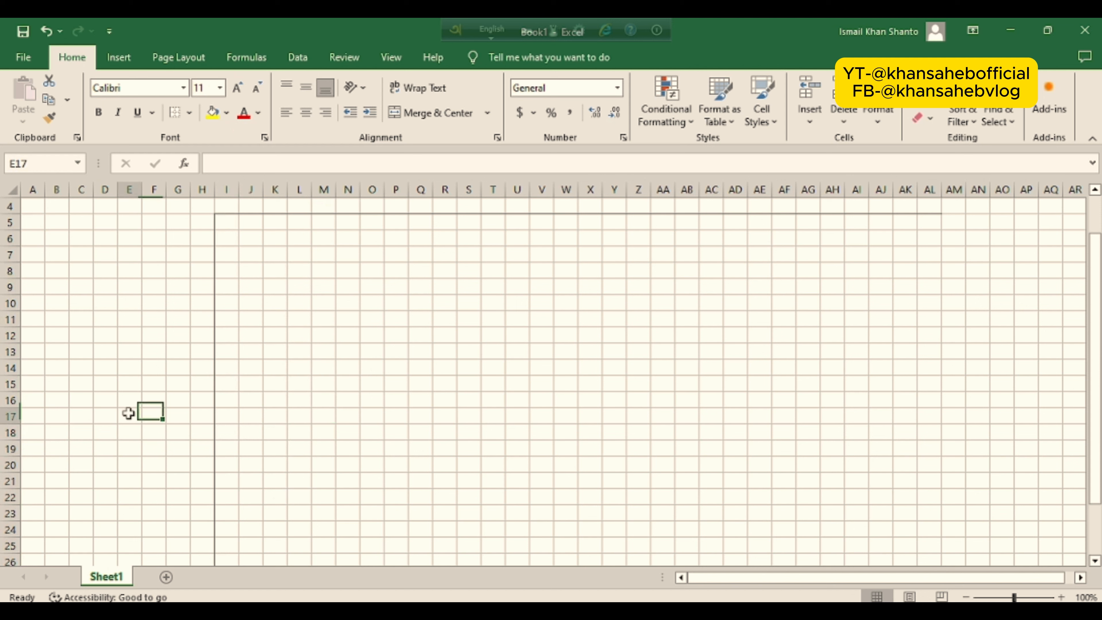
text(25)
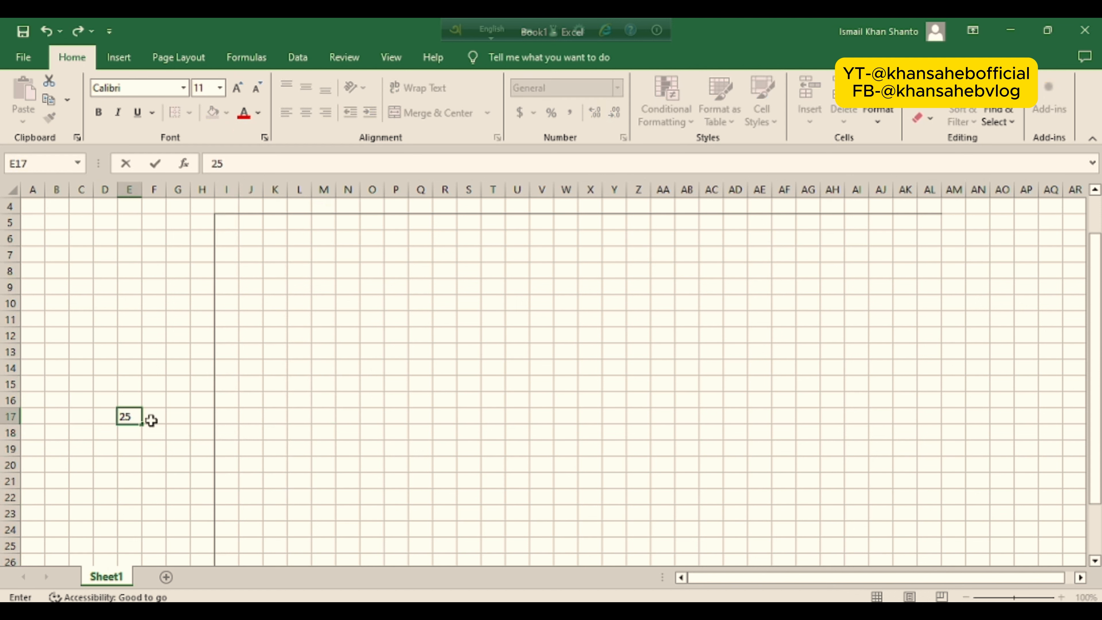
click(151, 419)
text(feet)
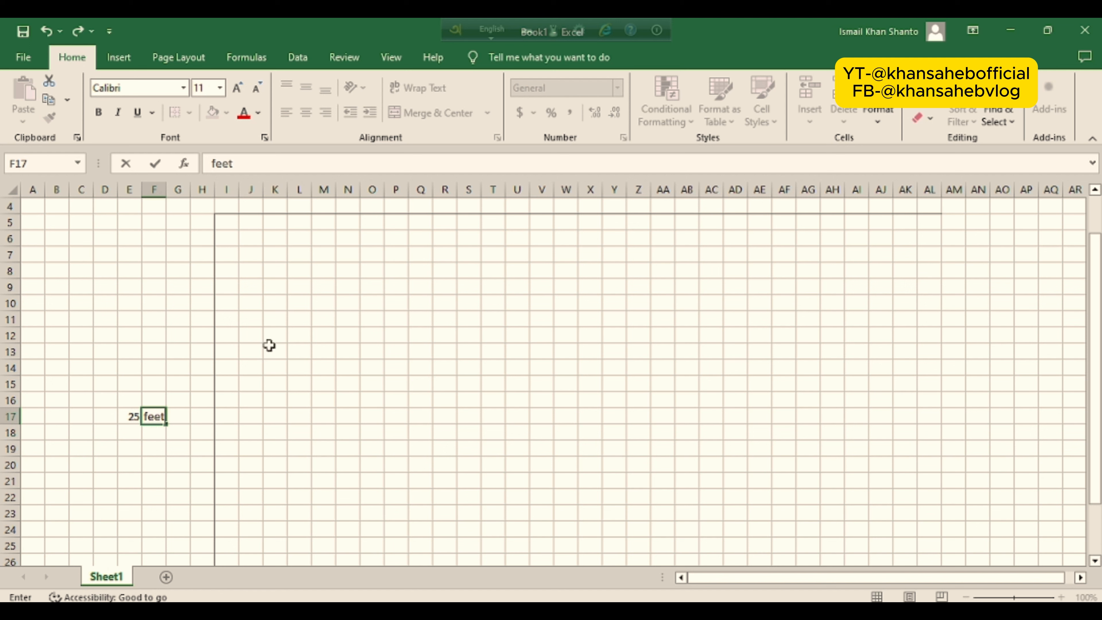
click(572, 318)
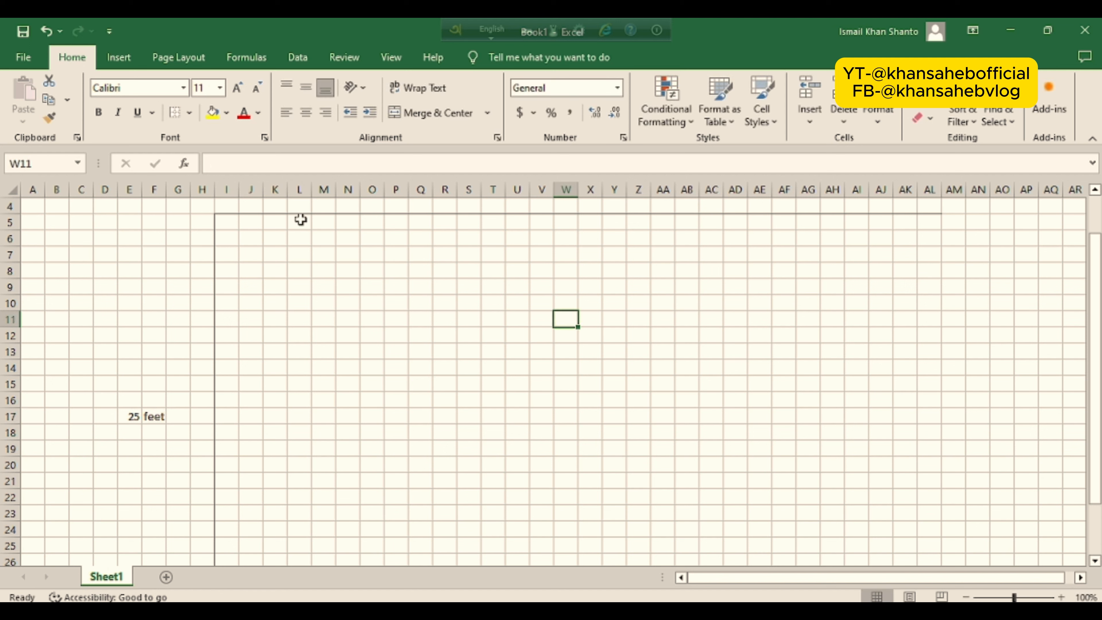
Step: Draw the house outline, 28 cells wide and 25 cells high, by applying outside borders to the range I5:AJ29
drag(222, 215, 885, 533)
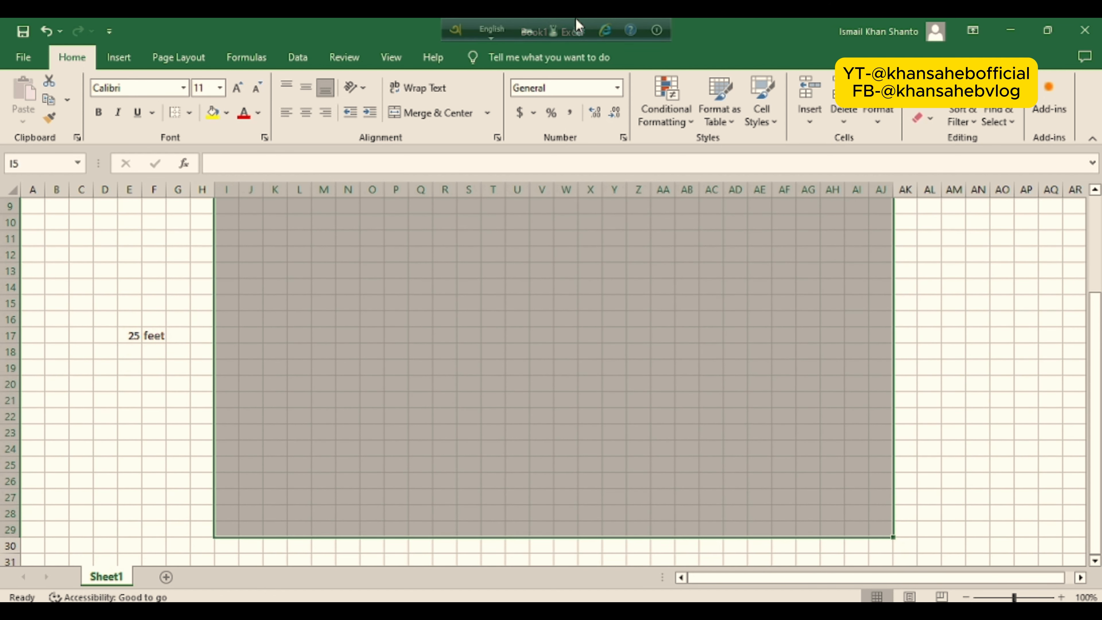
click(189, 112)
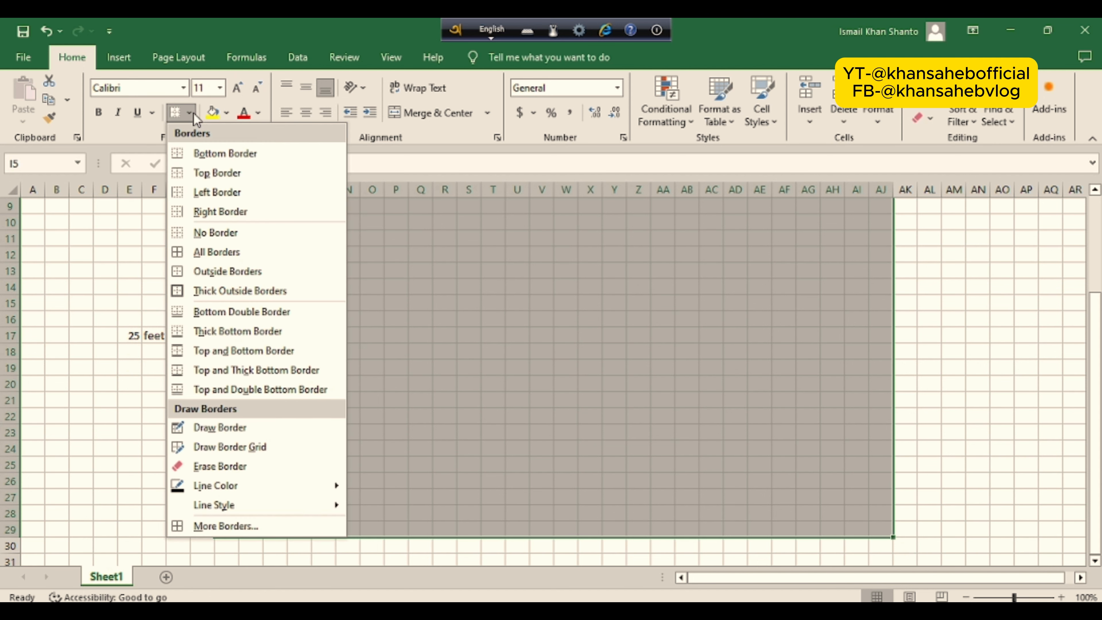
click(234, 271)
scroll(924, 415, up, 3)
scroll(633, 313, down, 2)
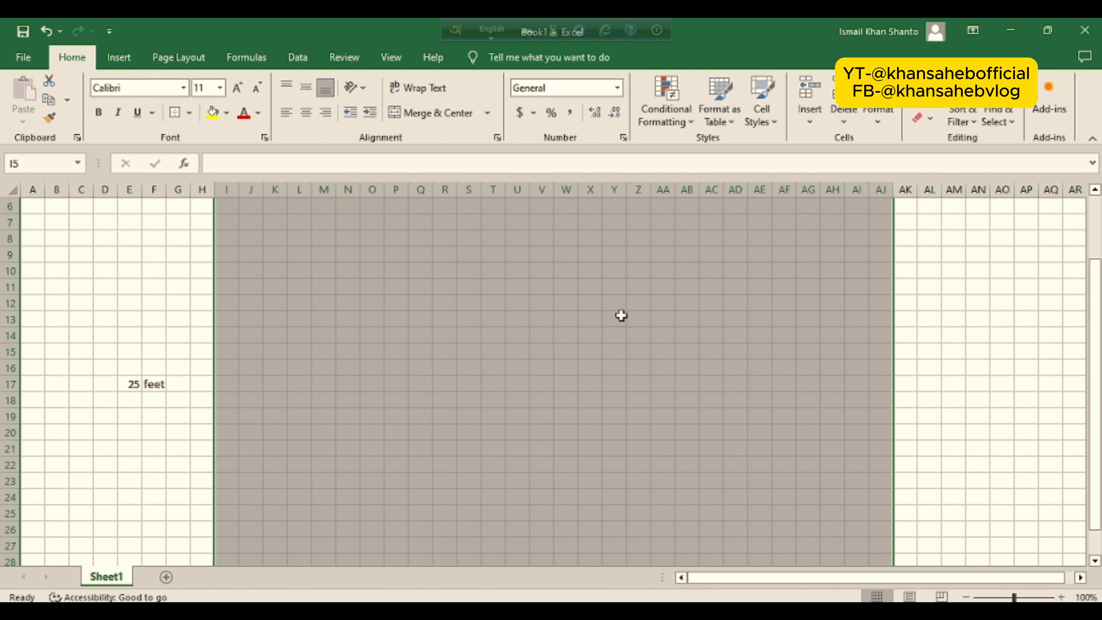
ctrl+scroll(547, 403, down, 2)
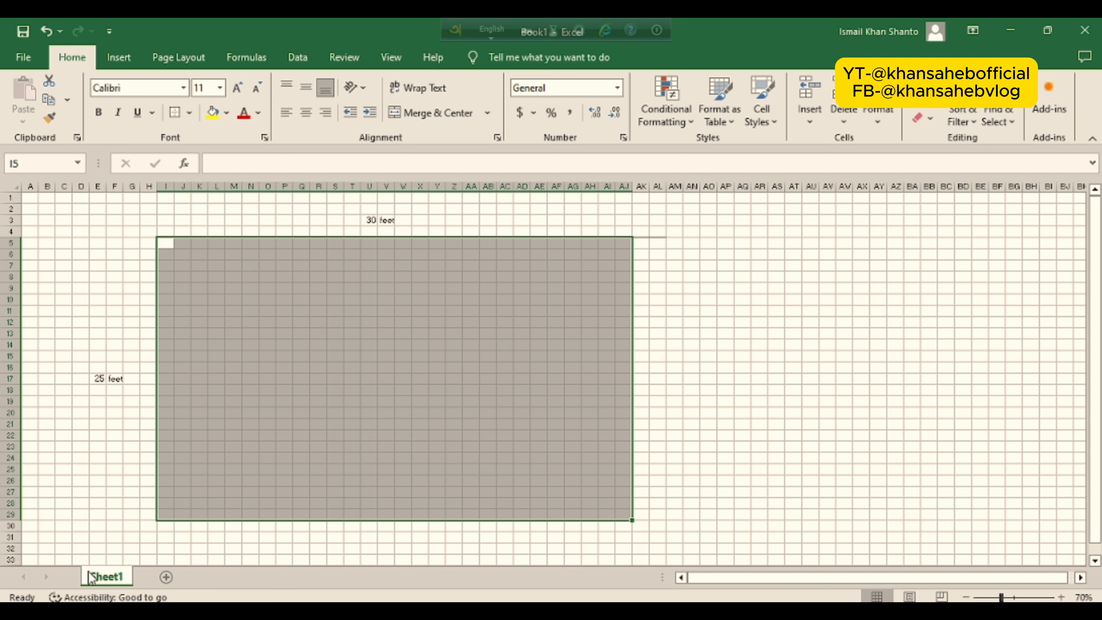
click(352, 412)
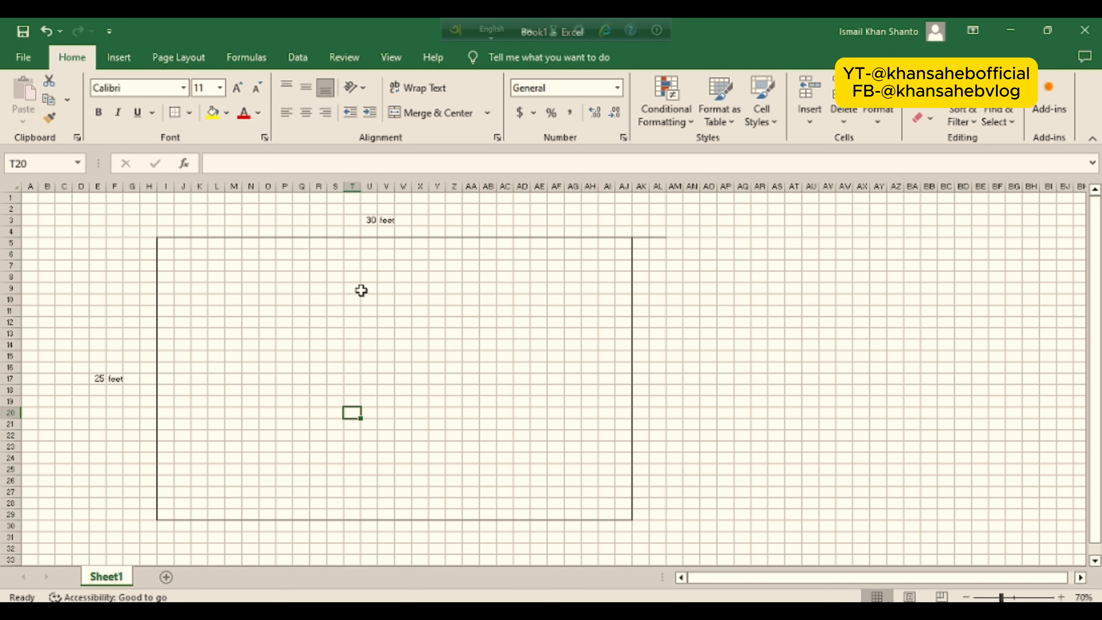
click(419, 322)
click(380, 389)
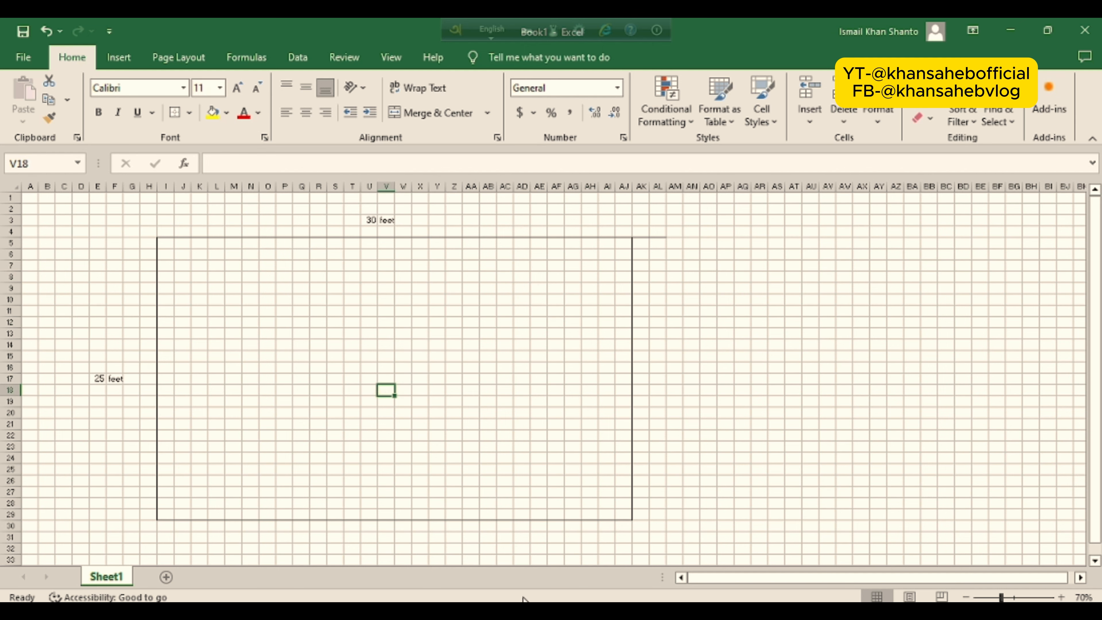
Step: Switch to the image viewer and examine the reference floor plan and the table of standard room sizes
key(alt+Tab)
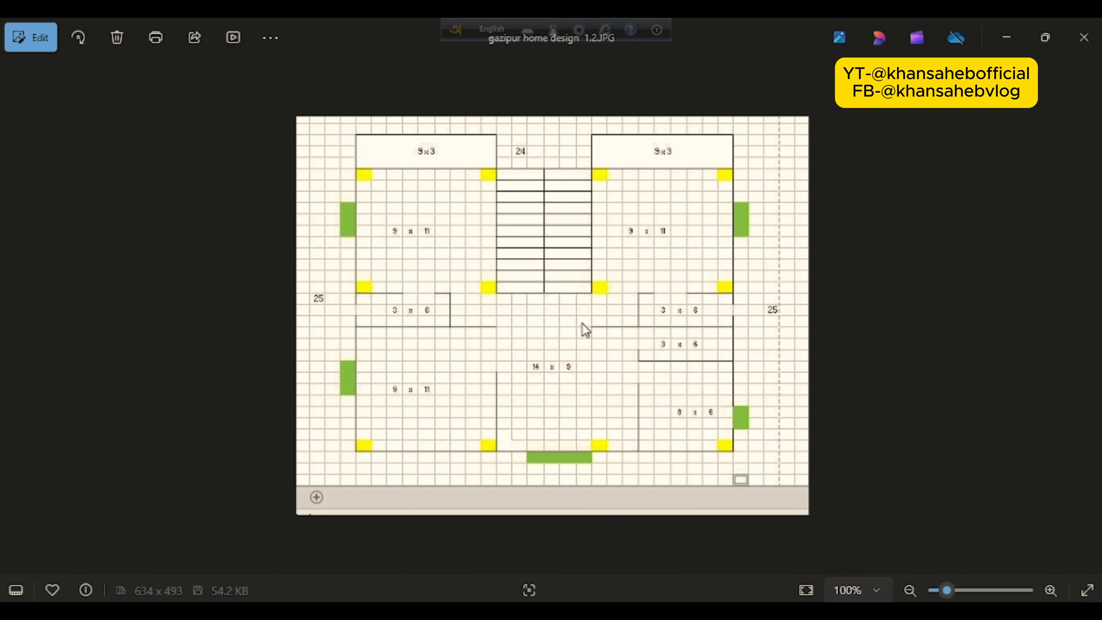
scroll(557, 266, up, 2)
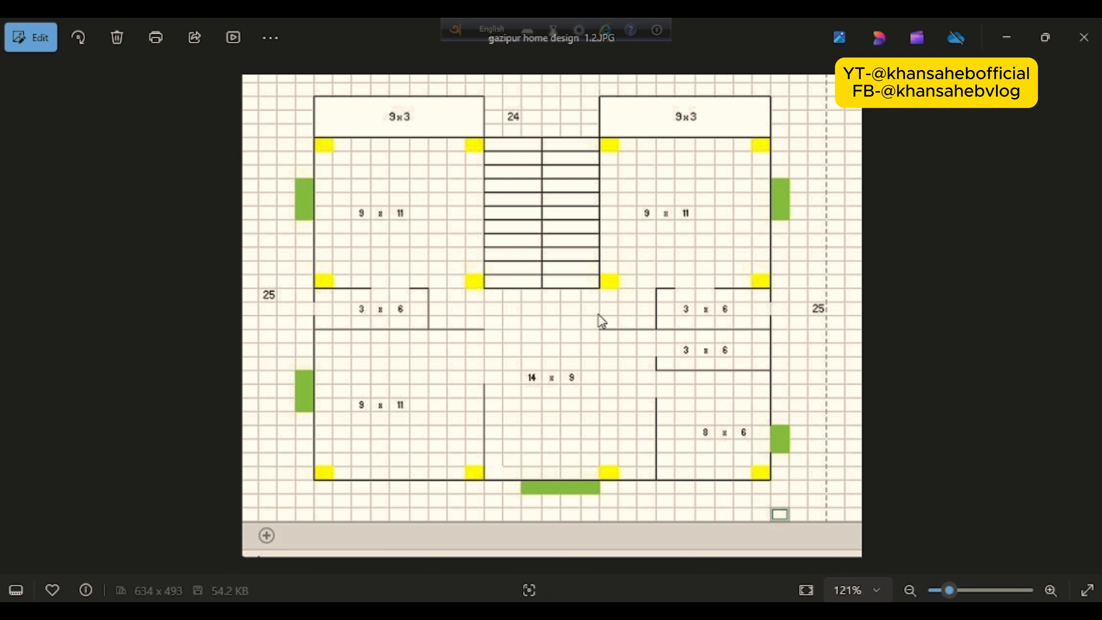
scroll(638, 356, down, 2)
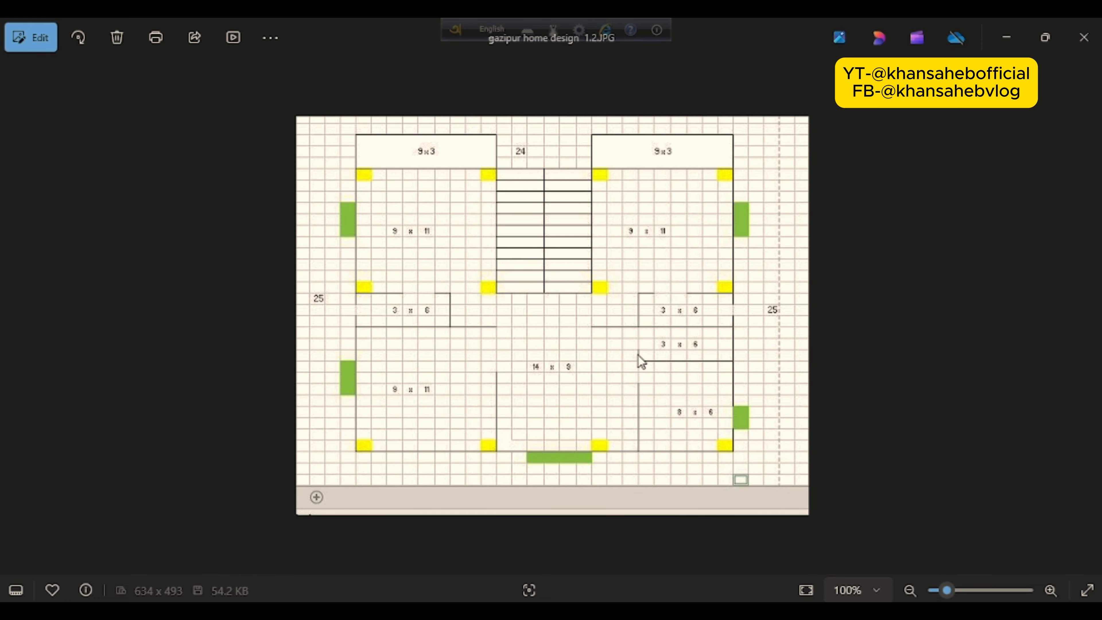
key(Right)
key(Right)
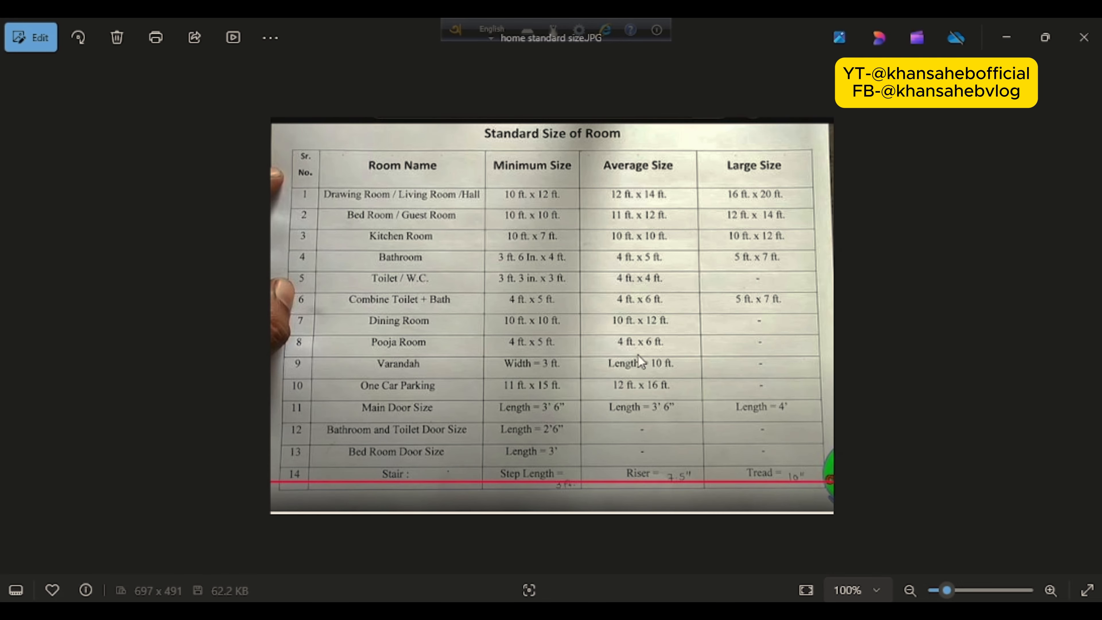
scroll(597, 142, up, 4)
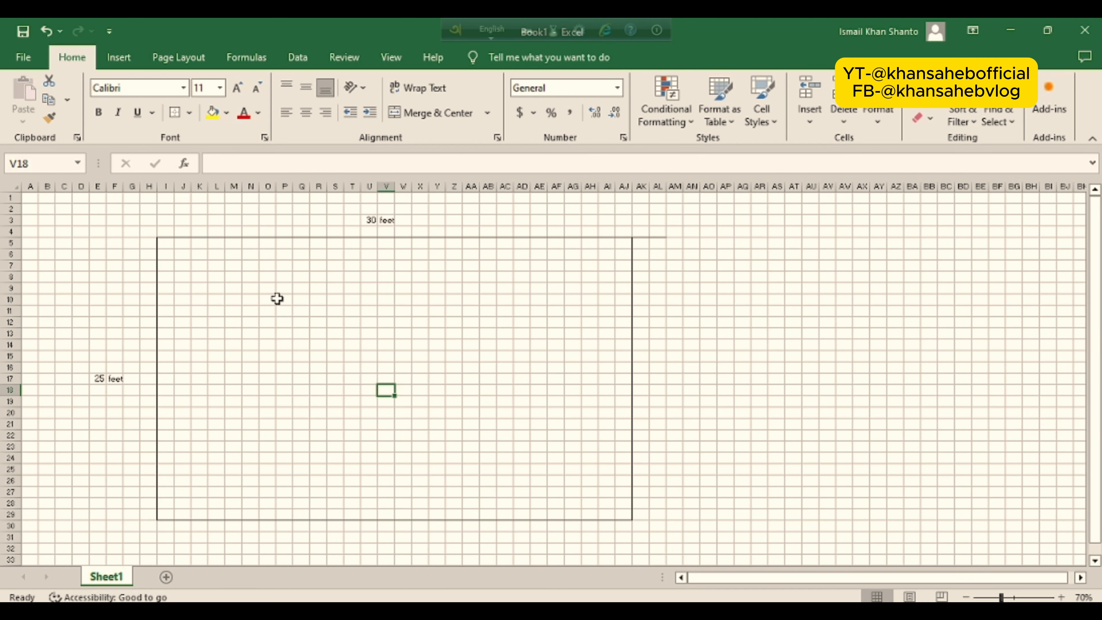
click(167, 244)
drag(167, 244, 620, 241)
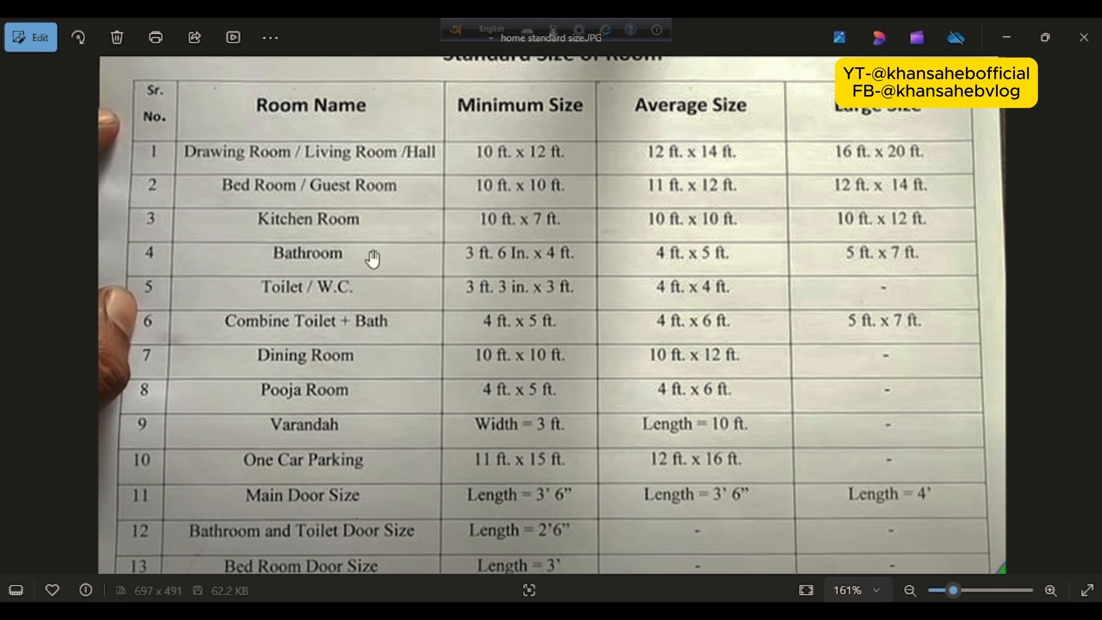
scroll(313, 360, down, 2)
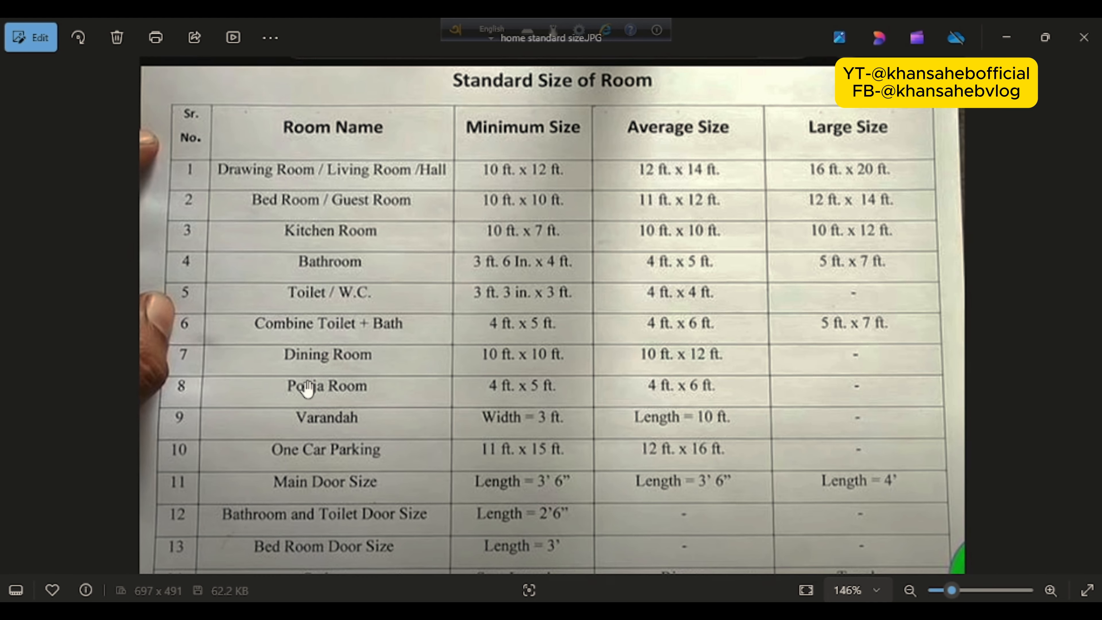
scroll(459, 550, up, 1)
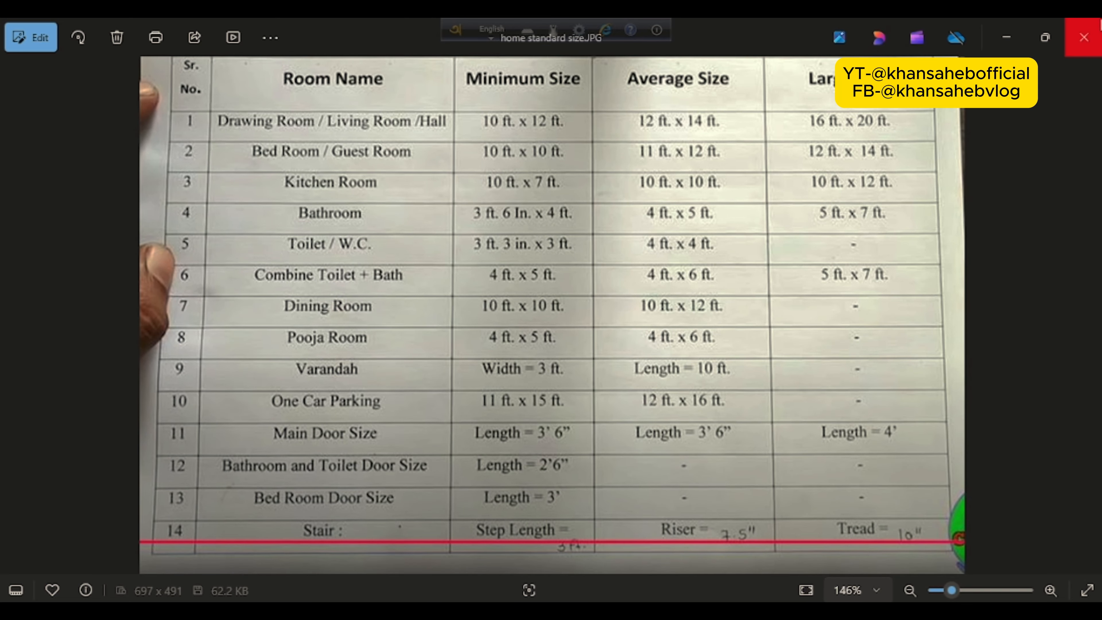
click(1006, 37)
Step: Draw the upper-left room, 11 cells wide and 12 cells high, by applying outside borders to the range I5:S16
click(290, 290)
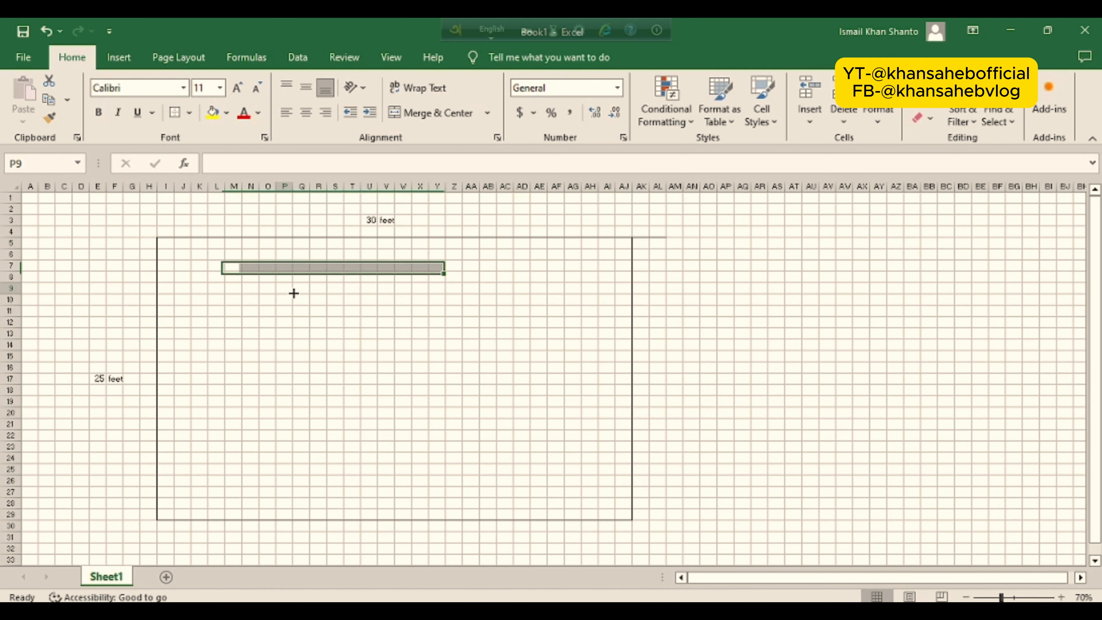
drag(164, 243, 327, 364)
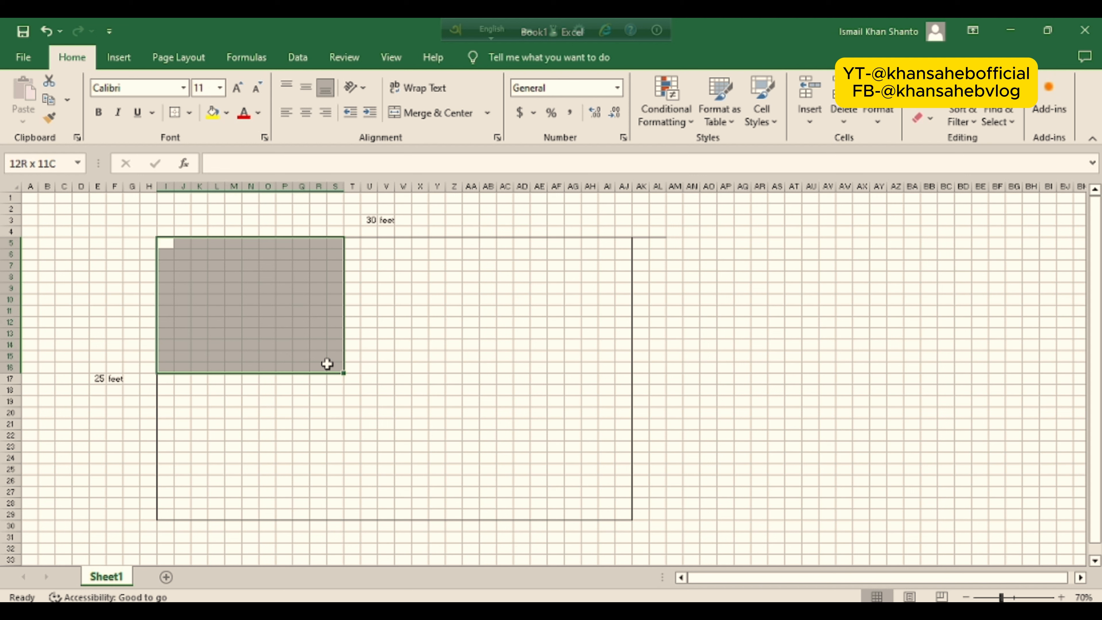
drag(327, 364, 327, 364)
click(190, 113)
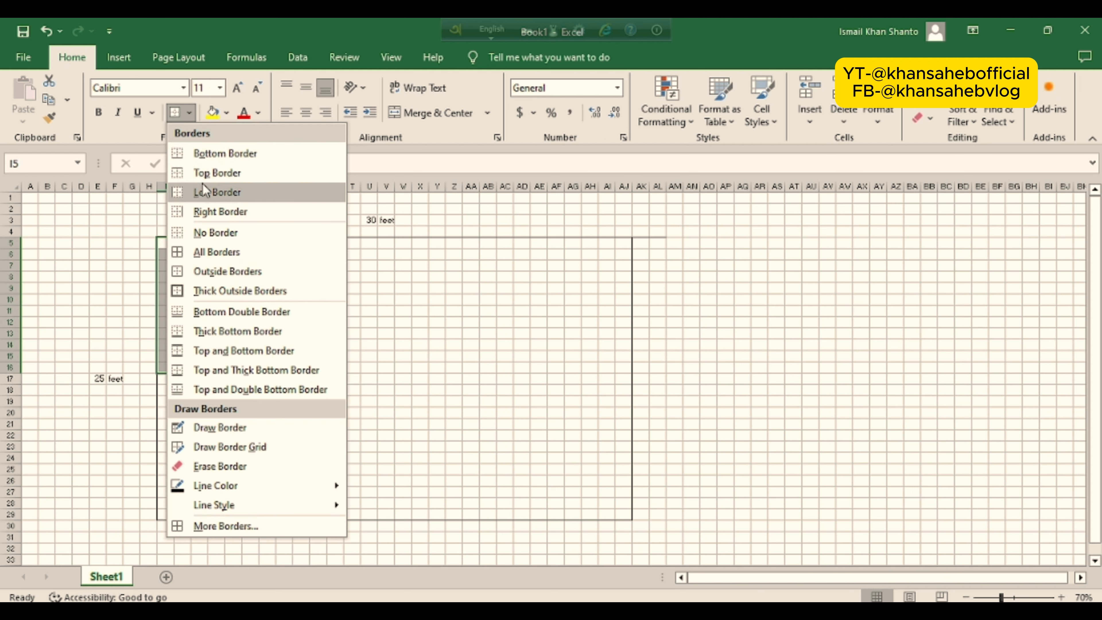
click(217, 272)
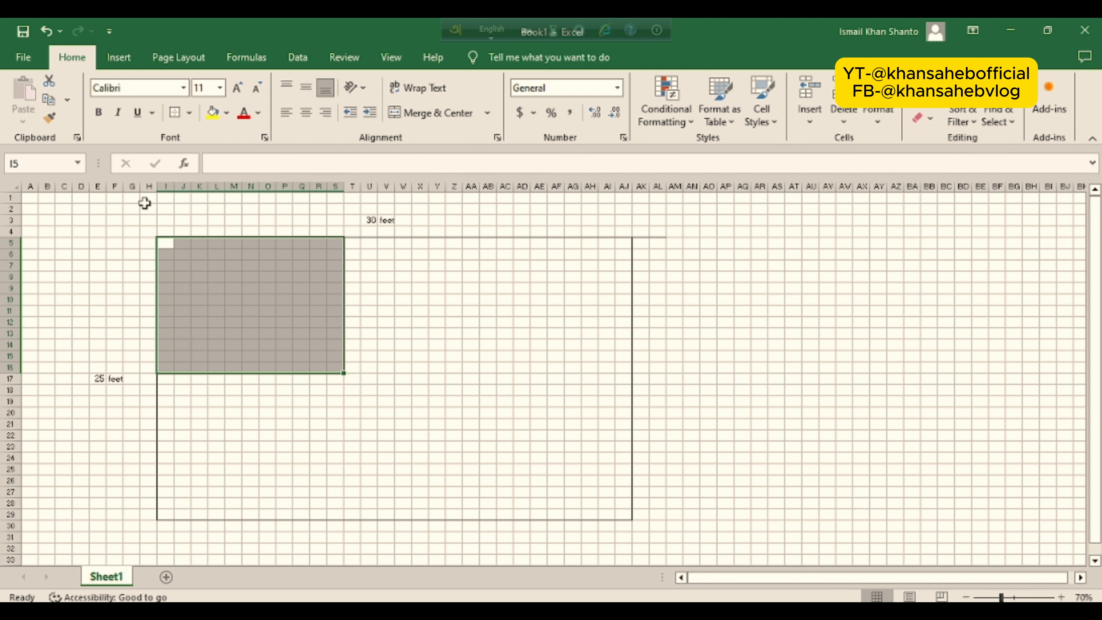
click(217, 319)
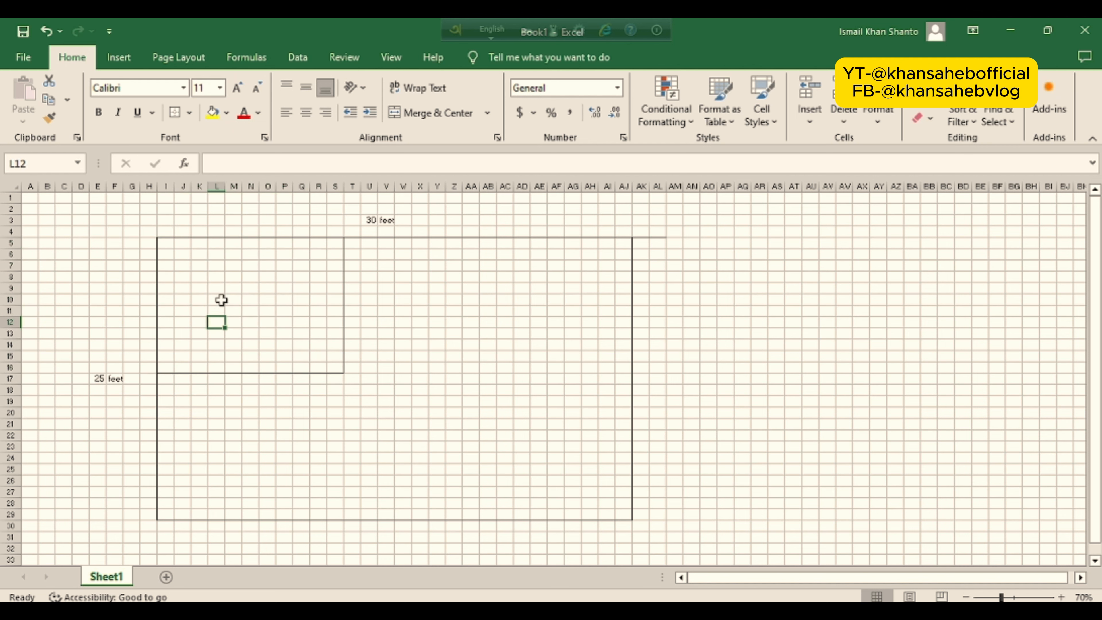
Step: Check the upper-left room's cell counts and label it 12 x 11 across cells L10, M10 and N10
click(161, 242)
drag(161, 242, 162, 372)
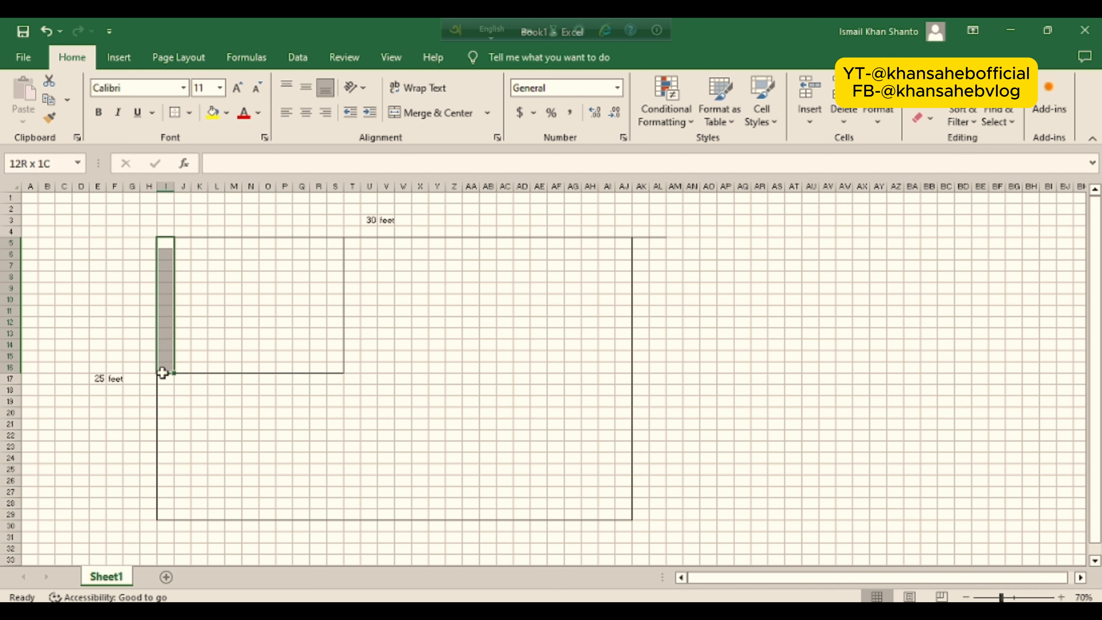
drag(160, 304, 328, 303)
click(237, 312)
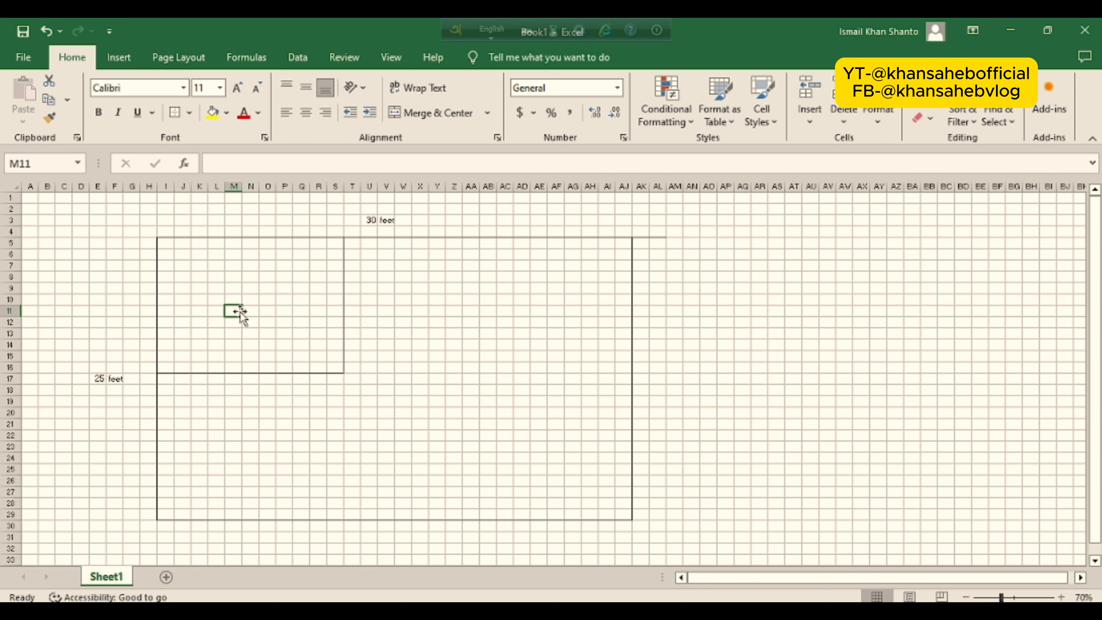
click(219, 301)
text(12)
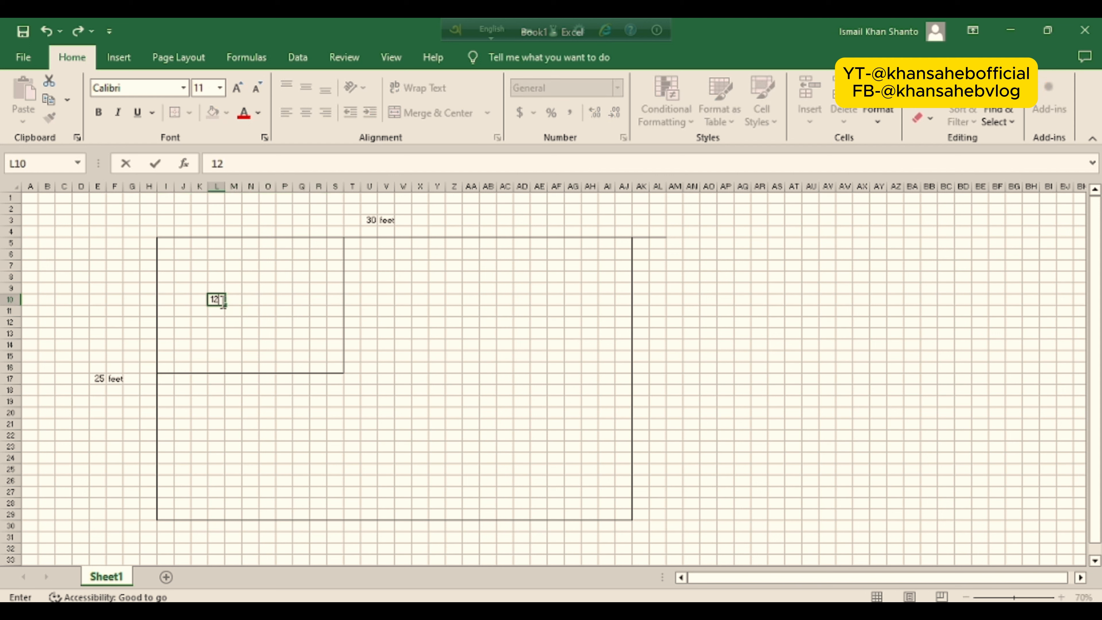
key(Tab)
text(x)
key(Tab)
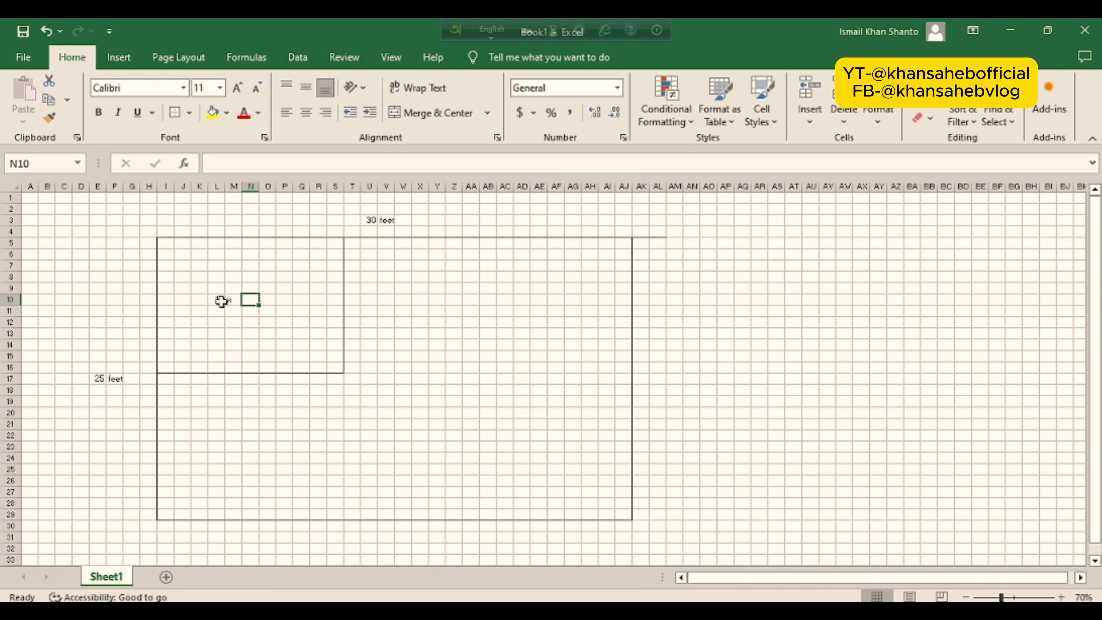
text(11)
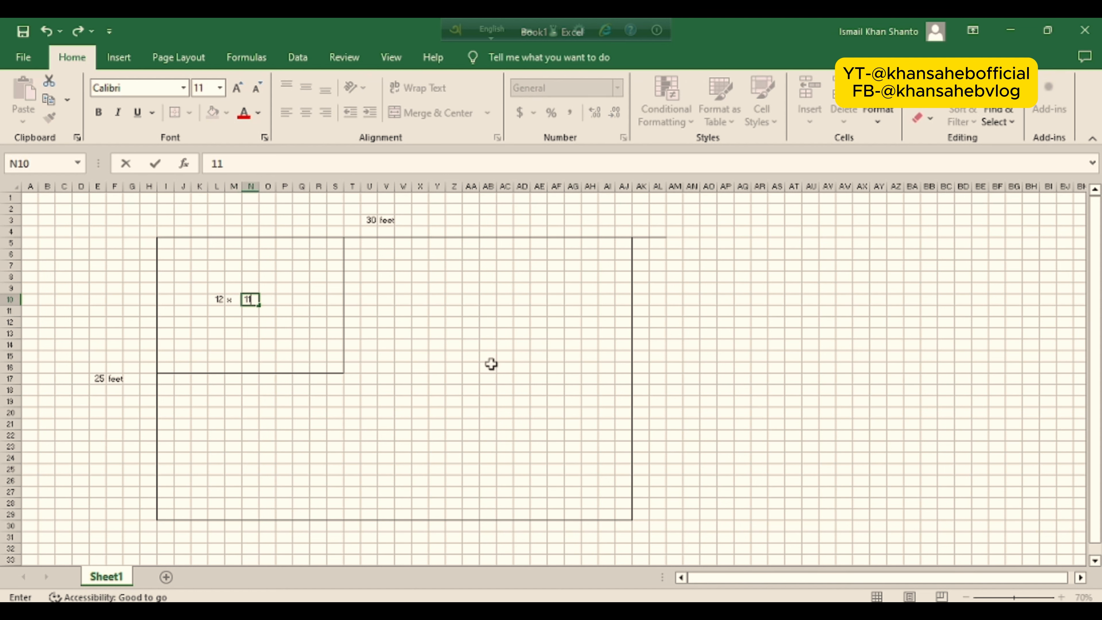
click(483, 323)
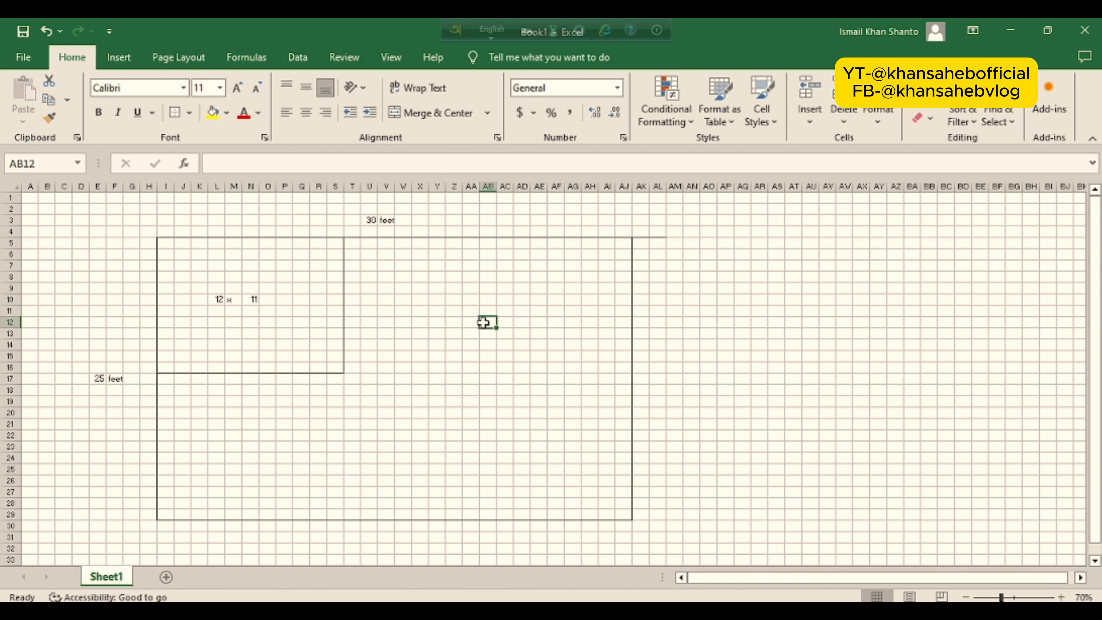
Step: Draw the upper-right room, 11 cells wide and 12 cells high, by applying outside borders to the range Z5:AJ16
ctrl+scroll(483, 322, up, 1)
ctrl+scroll(433, 283, down, 1)
ctrl+scroll(333, 333, down, 1)
ctrl+scroll(333, 333, down, 1)
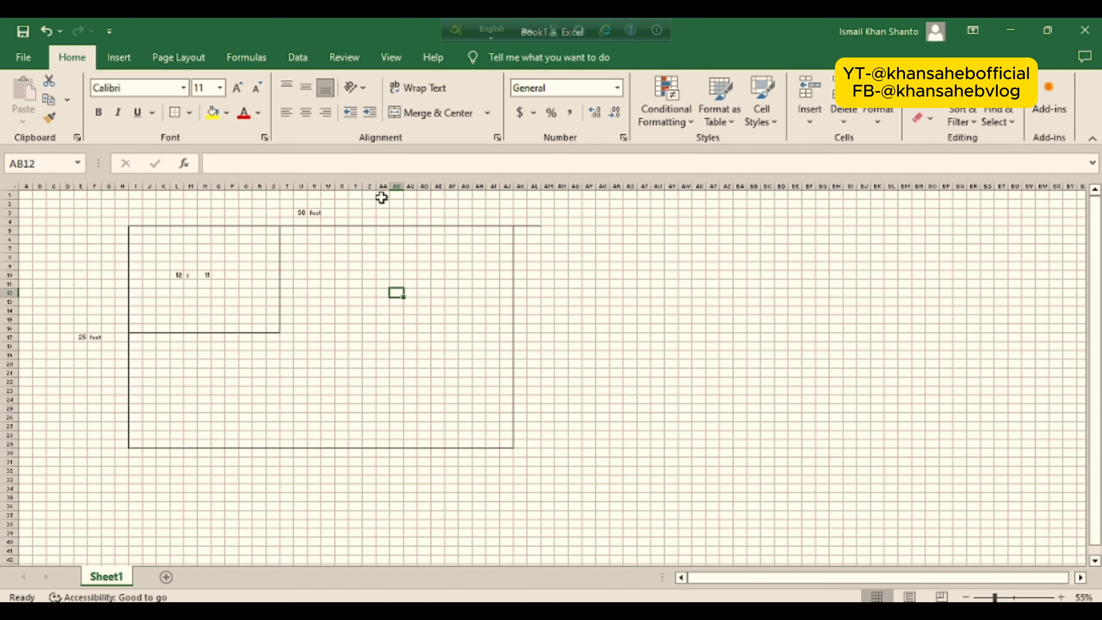
click(372, 233)
mouse_move(374, 239)
mouse_down()
mouse_move(406, 293)
mouse_move(508, 335)
mouse_up()
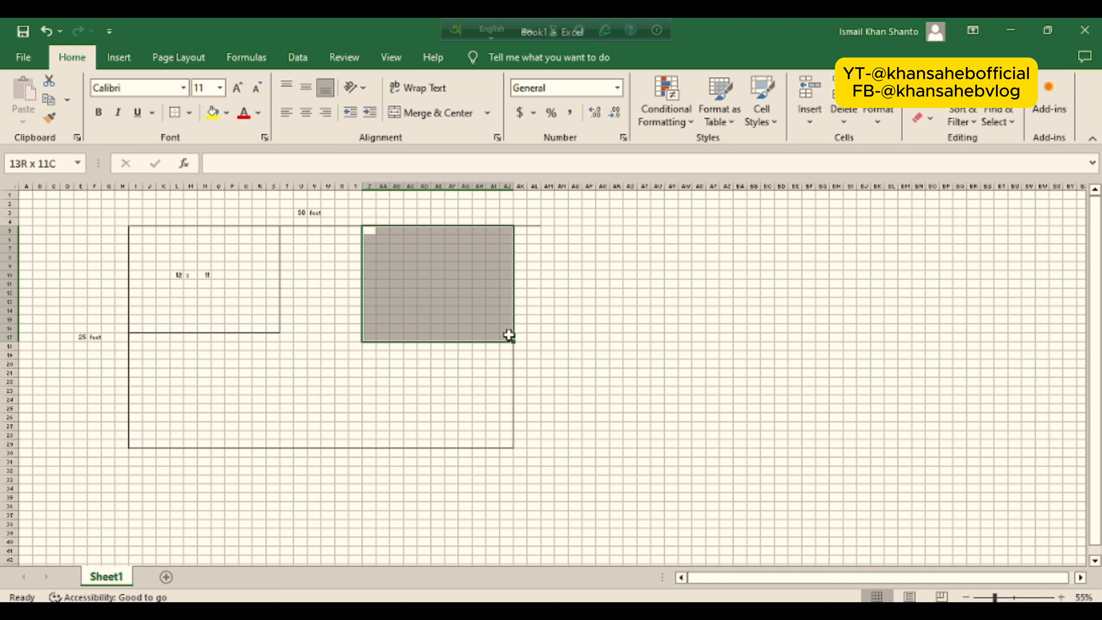
click(354, 230)
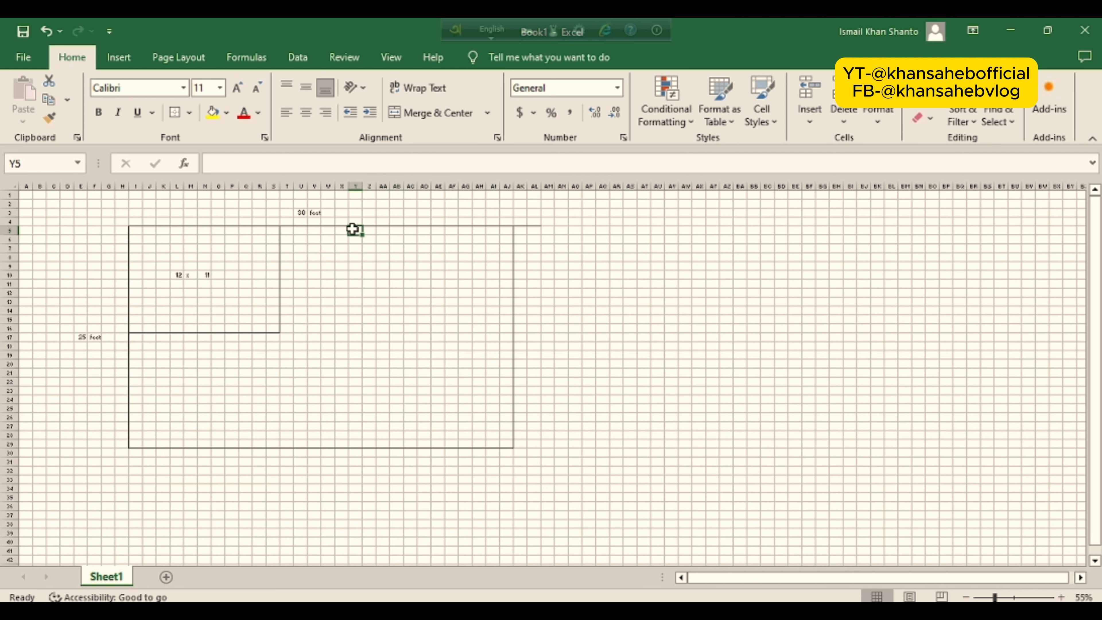
key(Down)
key(Down)
key(Down)
key(Down)
key(Down)
key(Down)
key(Down)
mouse_move(356, 230)
mouse_down()
mouse_move(440, 313)
mouse_move(504, 329)
mouse_up()
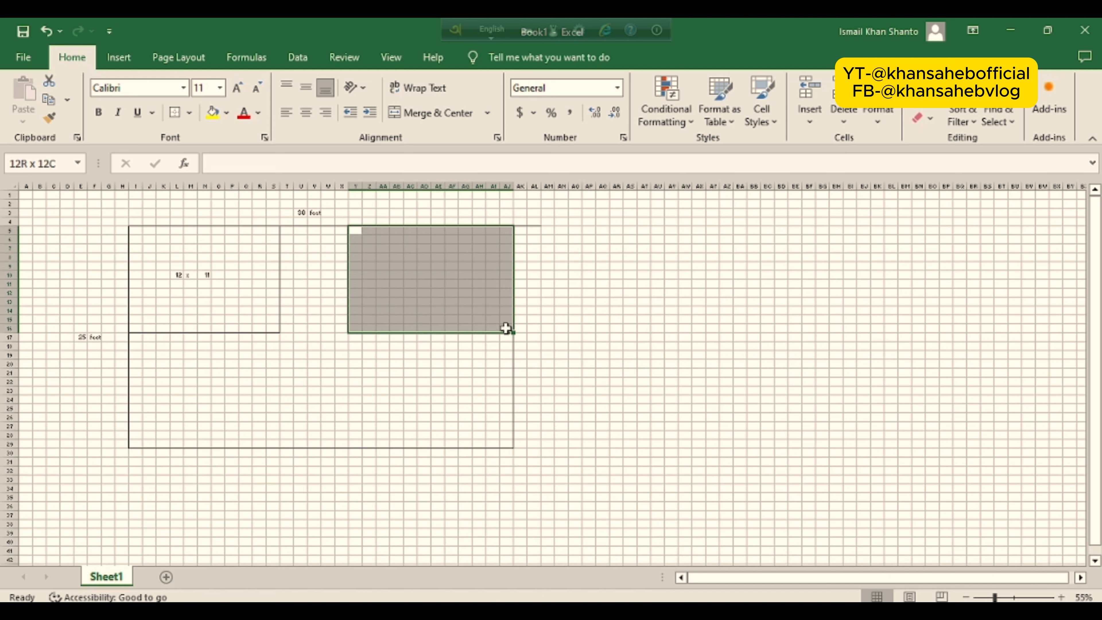
drag(369, 230, 502, 323)
click(356, 328)
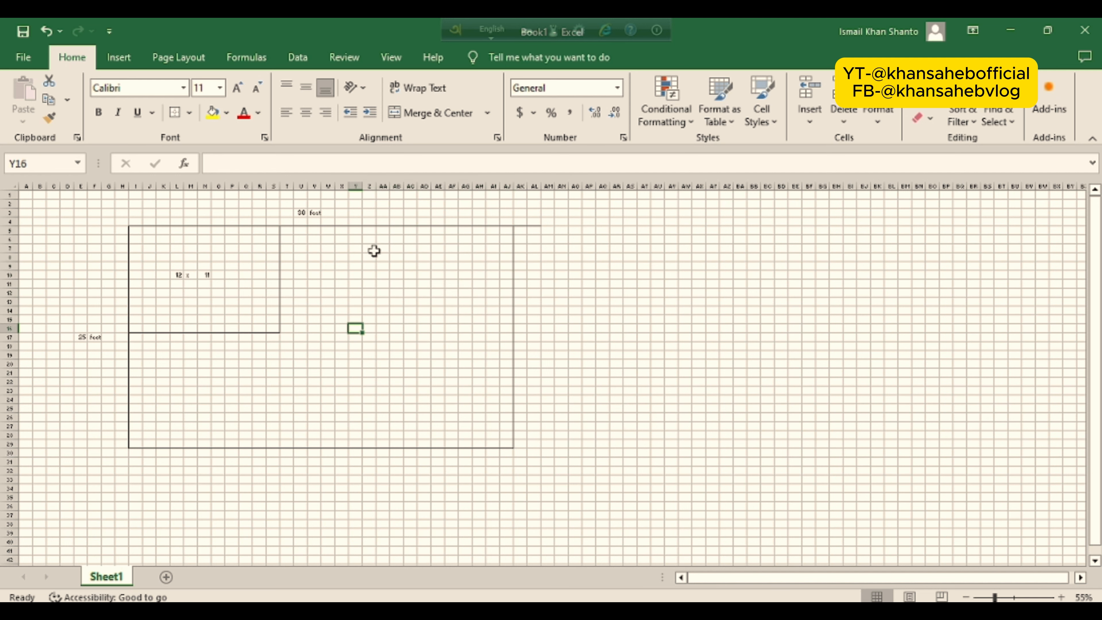
drag(368, 230, 506, 324)
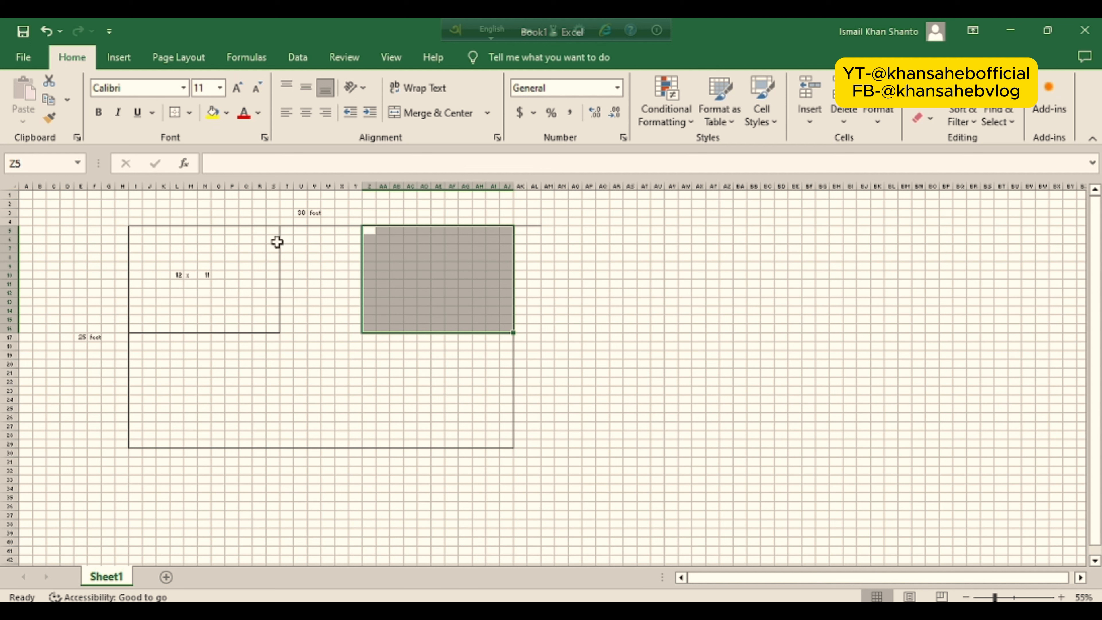
Step: Enclose the stairwell between the two upper rooms, 6 cells wide and 12 cells high, with outside borders on T5:Y16
drag(283, 229, 357, 332)
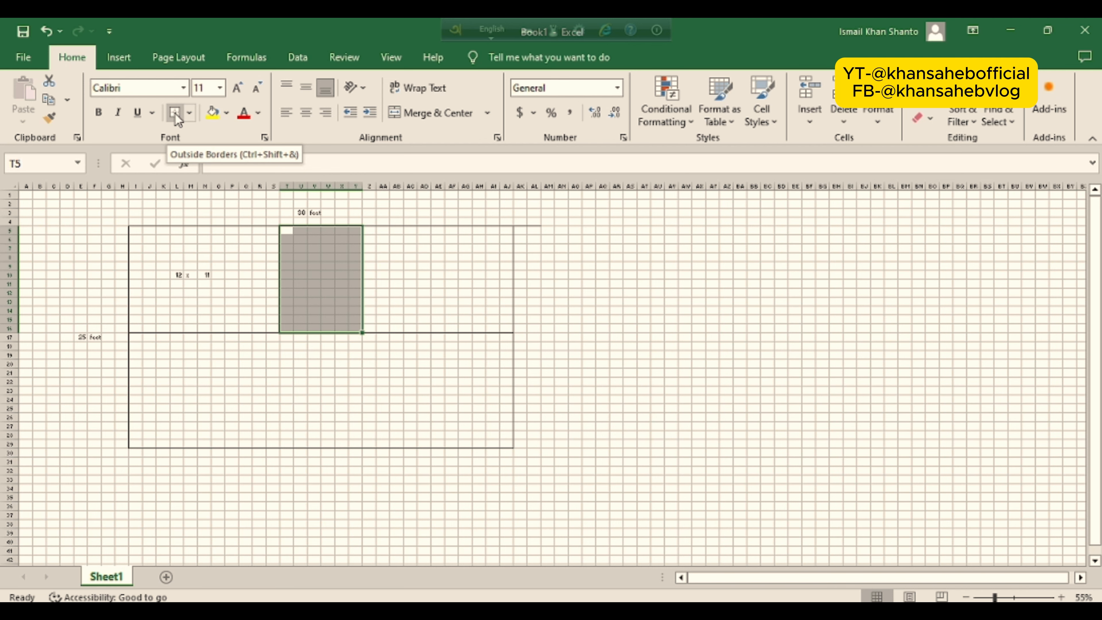
ctrl+scroll(162, 214, up, 3)
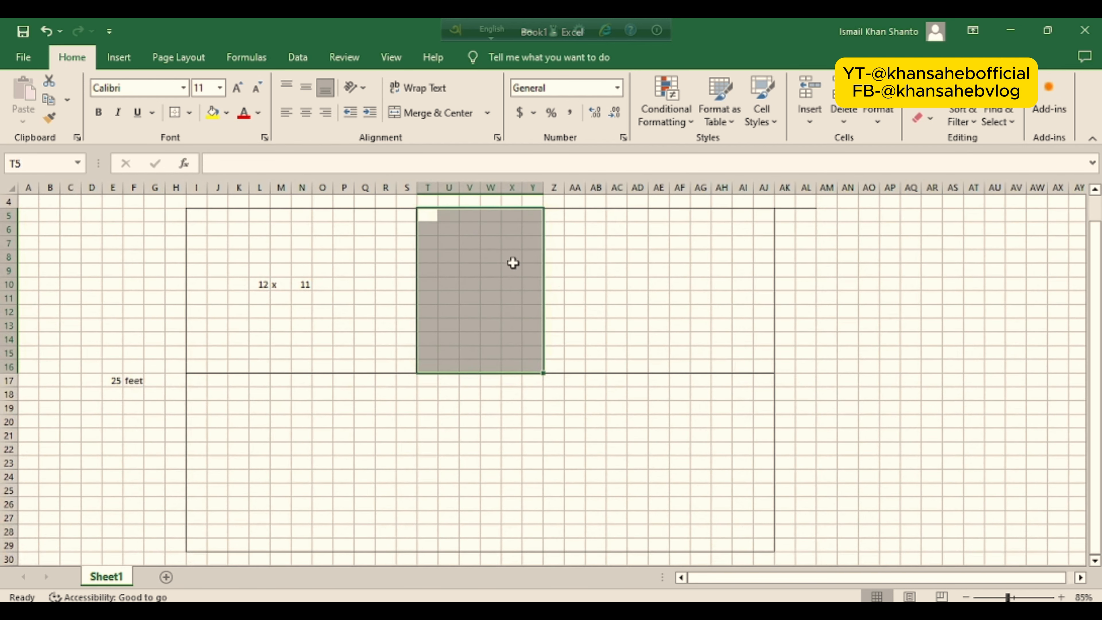
click(492, 283)
drag(430, 215, 539, 366)
click(175, 114)
scroll(363, 311, down, 1)
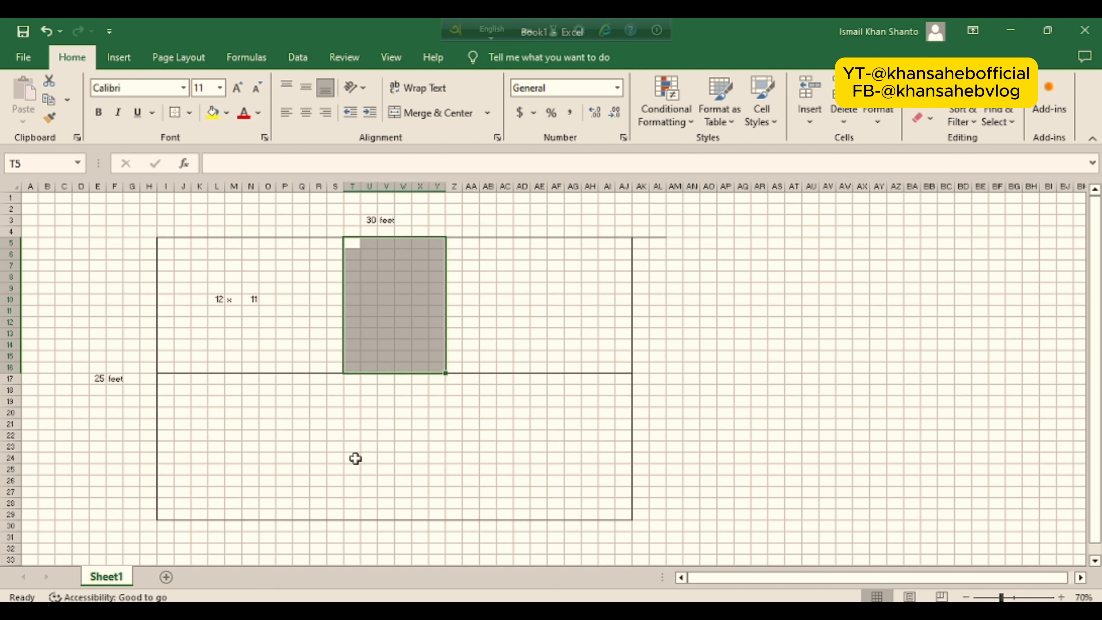
click(352, 457)
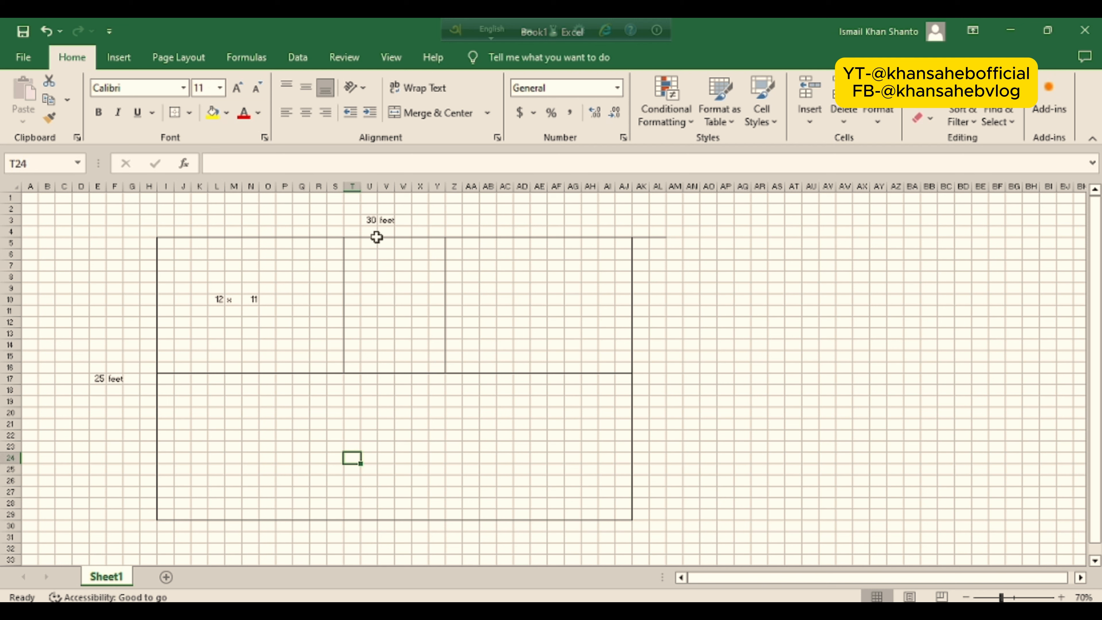
Step: Divide the stairwell down its middle by applying outside borders to the range T5:V16
click(352, 243)
drag(353, 243, 382, 371)
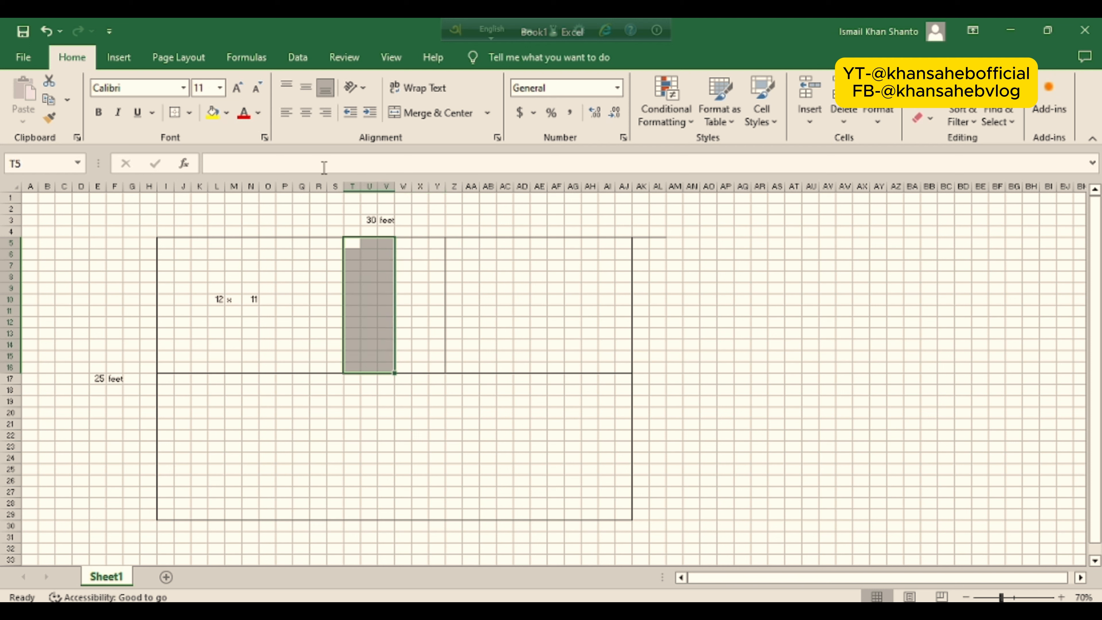
click(175, 112)
click(419, 321)
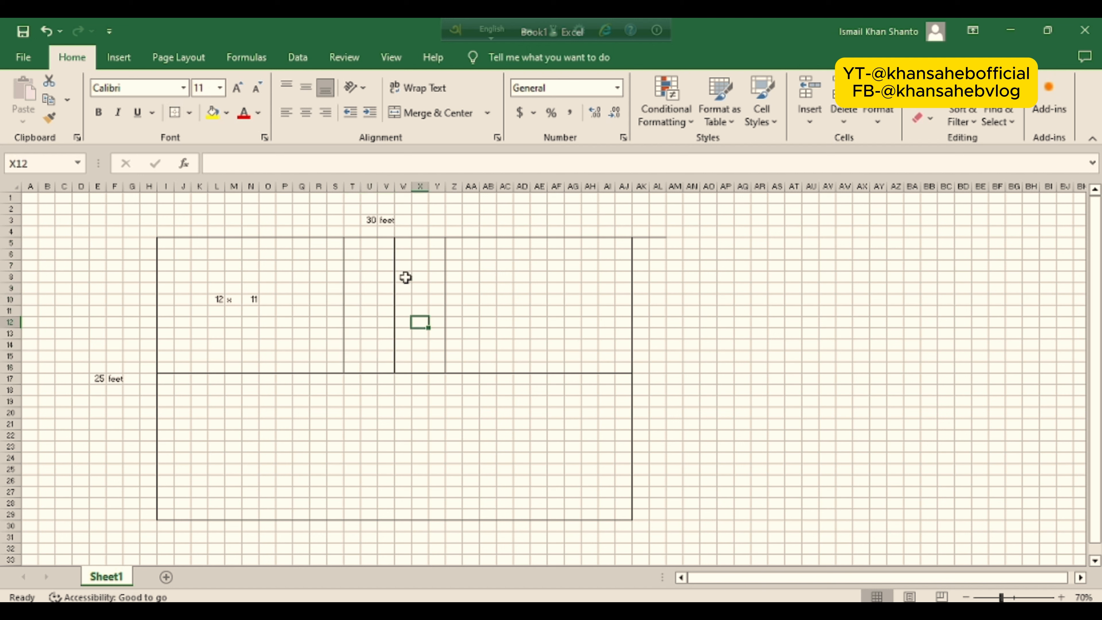
Step: Draw the first stair step across the stairwell by applying outside borders to the range T5:Y5
drag(353, 242, 443, 250)
click(396, 254)
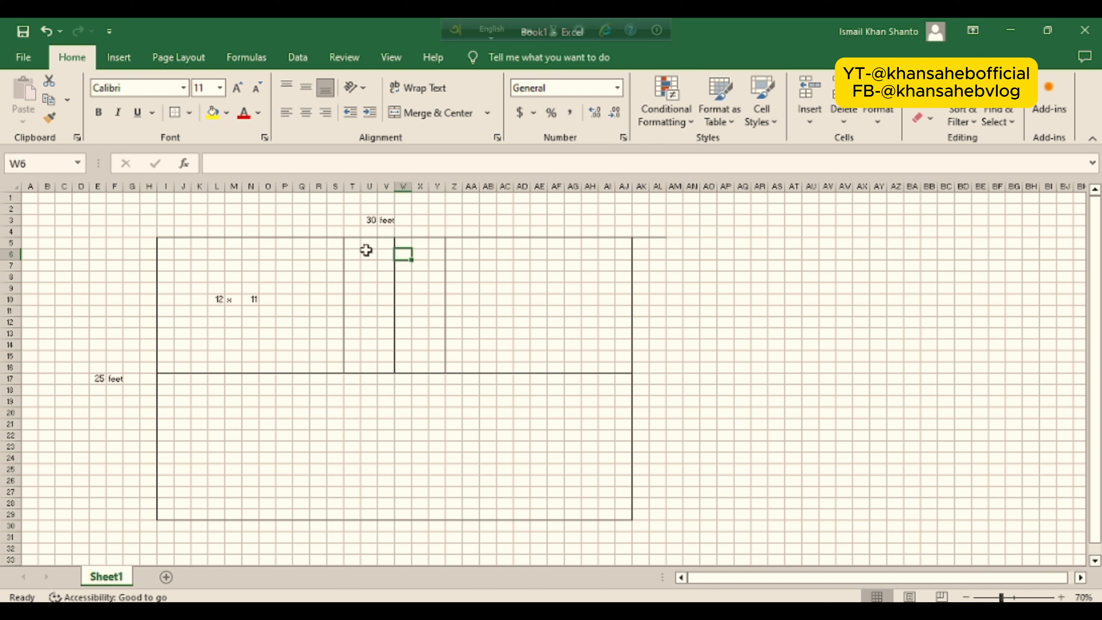
drag(354, 244, 439, 244)
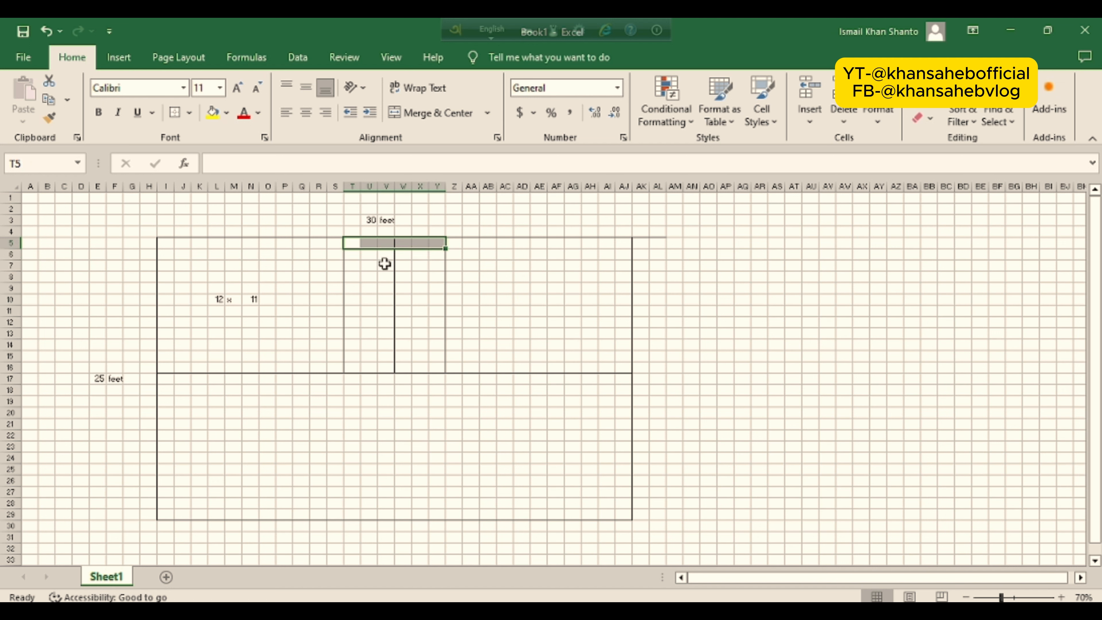
mouse_move(352, 248)
mouse_down()
mouse_move(402, 257)
mouse_move(363, 265)
mouse_move(352, 254)
mouse_up()
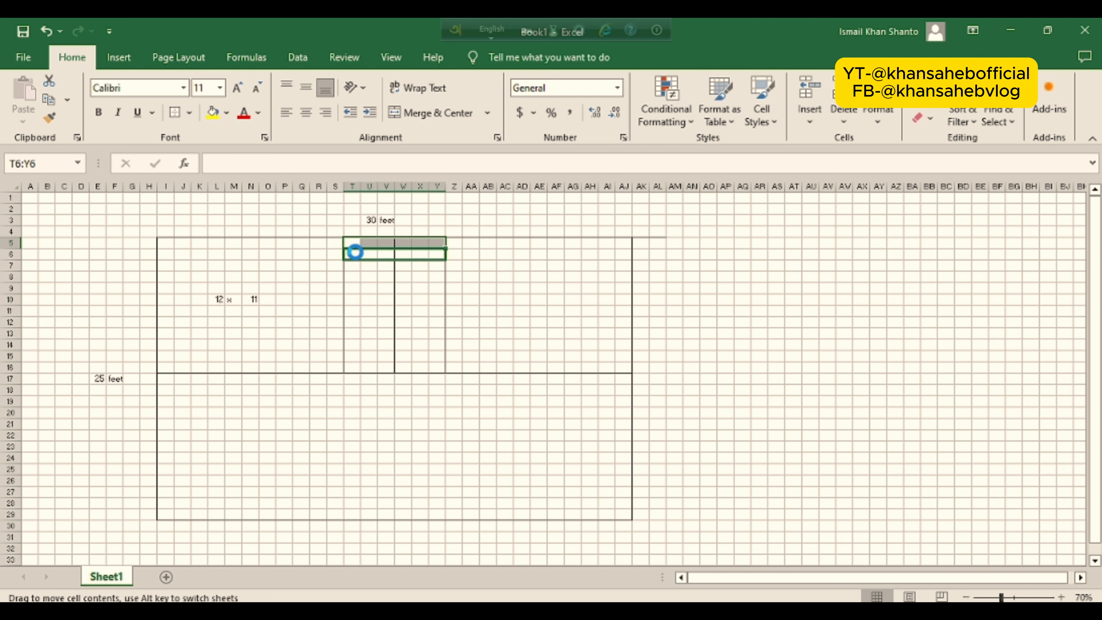
click(45, 29)
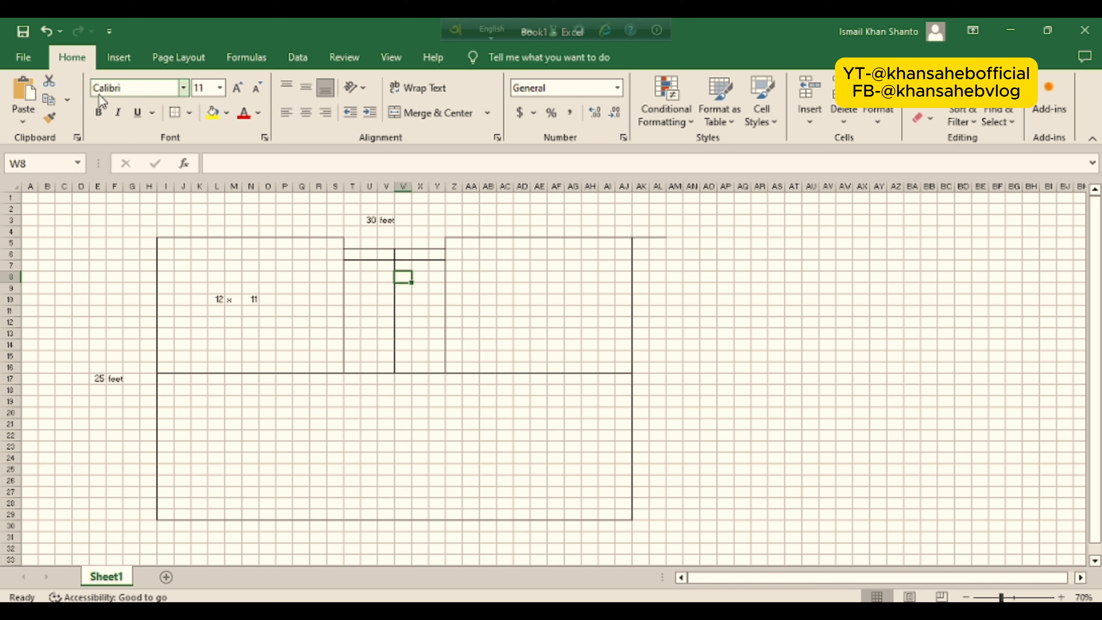
click(46, 31)
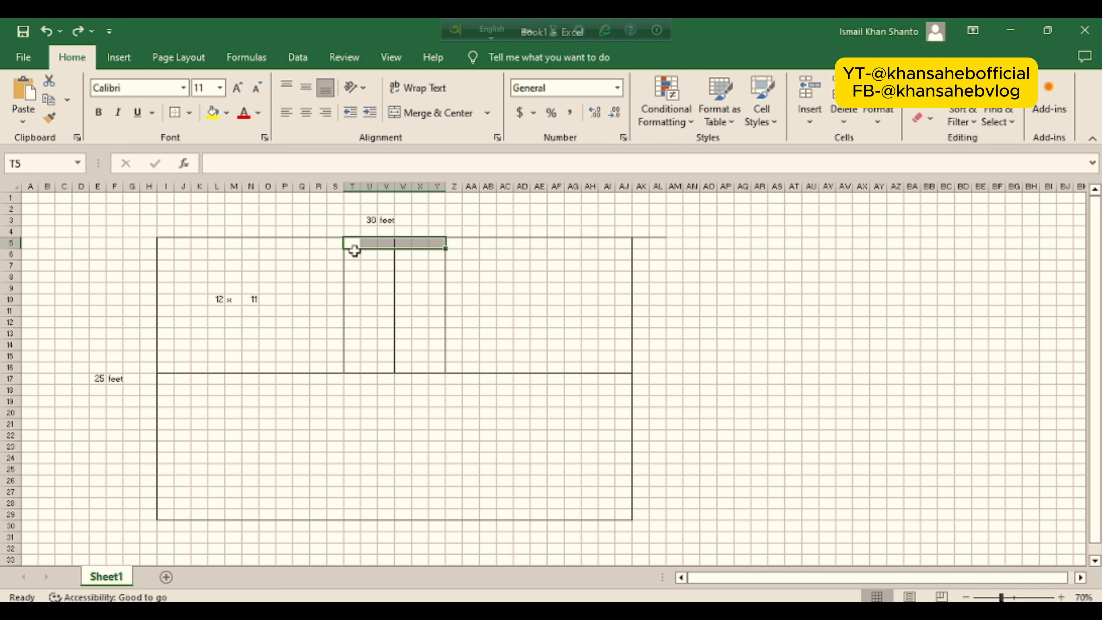
Step: Draw the following stair steps by applying outside borders separately to each row from T6:Y6 through T13:Y13
drag(352, 250, 428, 252)
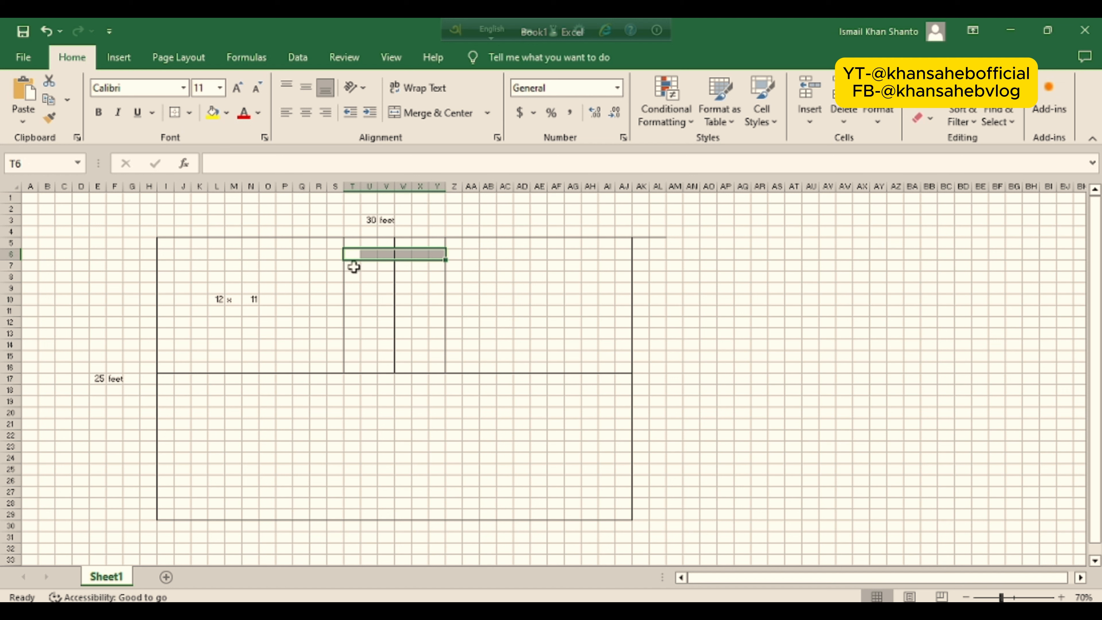
drag(353, 266, 436, 268)
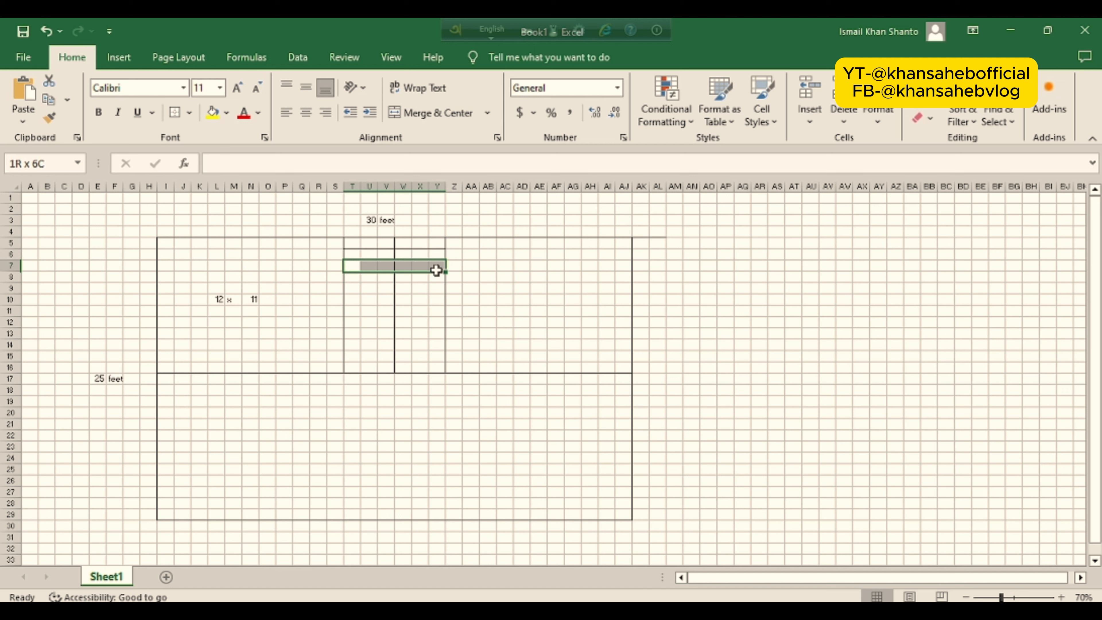
click(175, 113)
drag(354, 277, 437, 276)
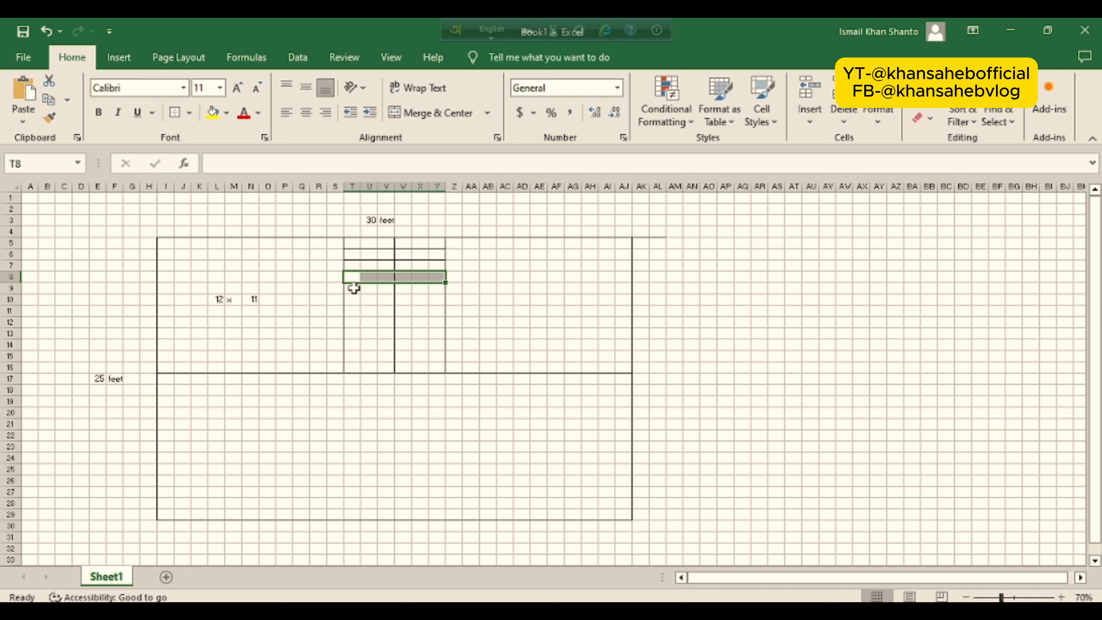
drag(353, 288, 438, 294)
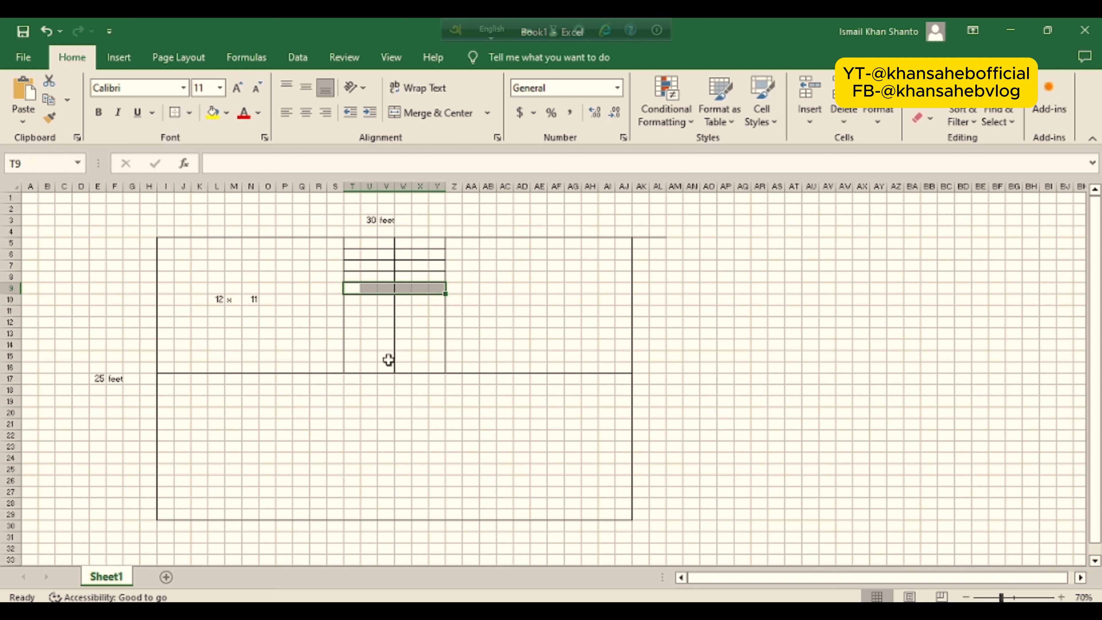
drag(352, 300, 443, 301)
click(176, 114)
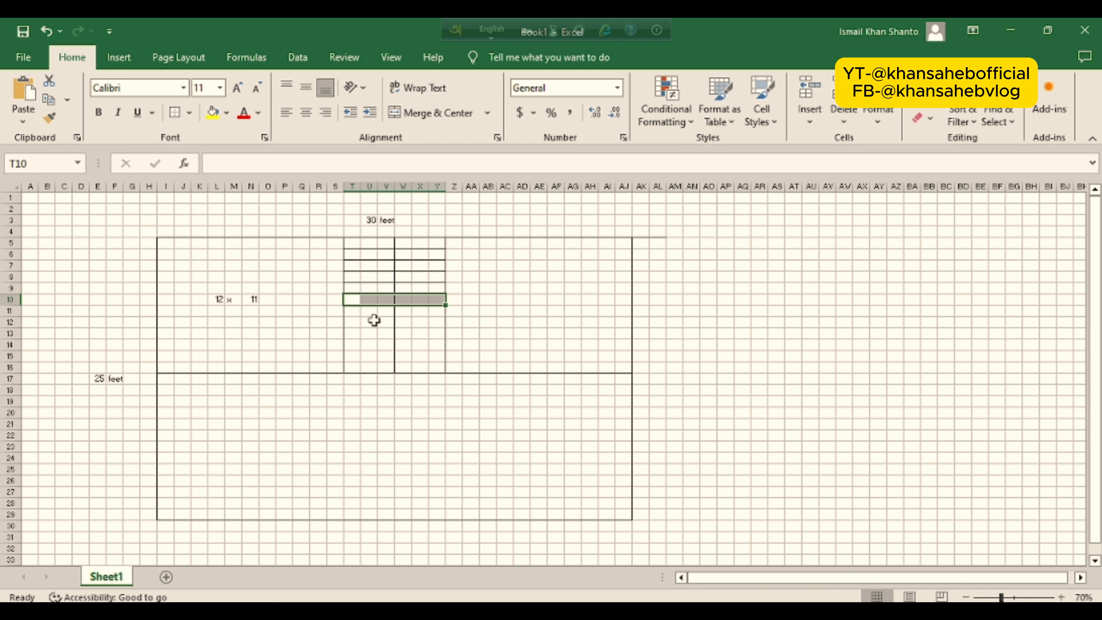
drag(355, 309, 434, 311)
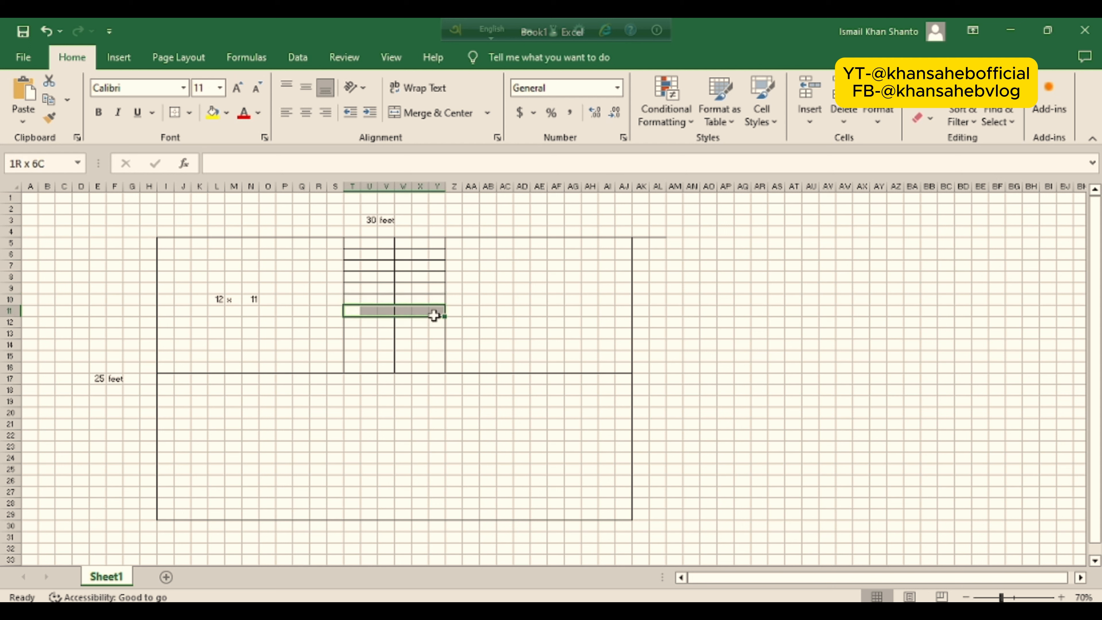
click(175, 113)
drag(351, 327, 436, 321)
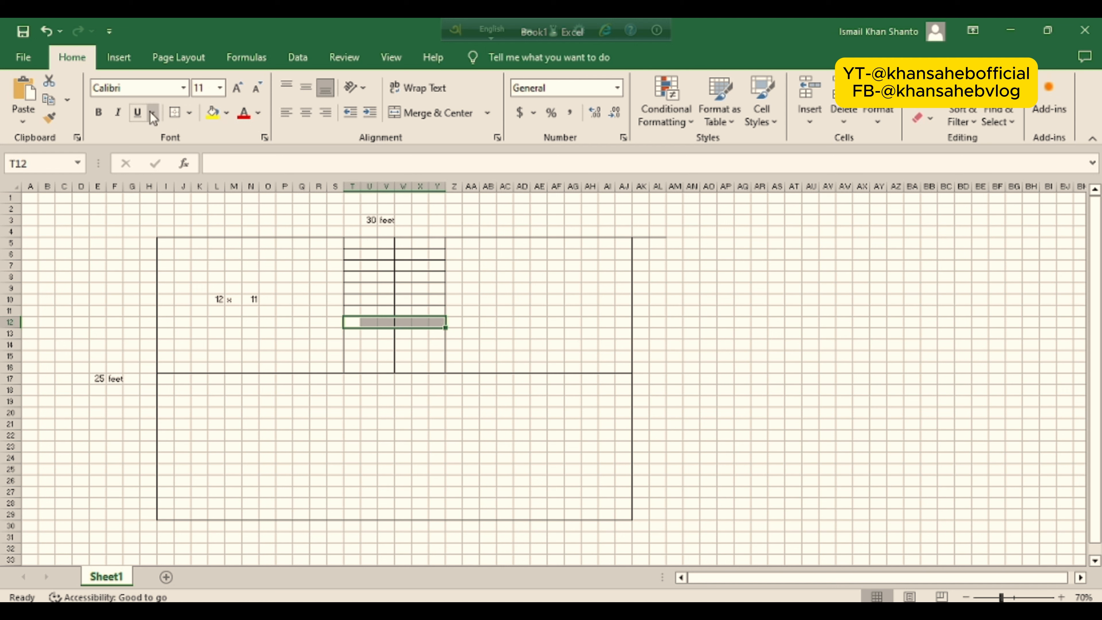
click(181, 112)
drag(357, 333, 445, 335)
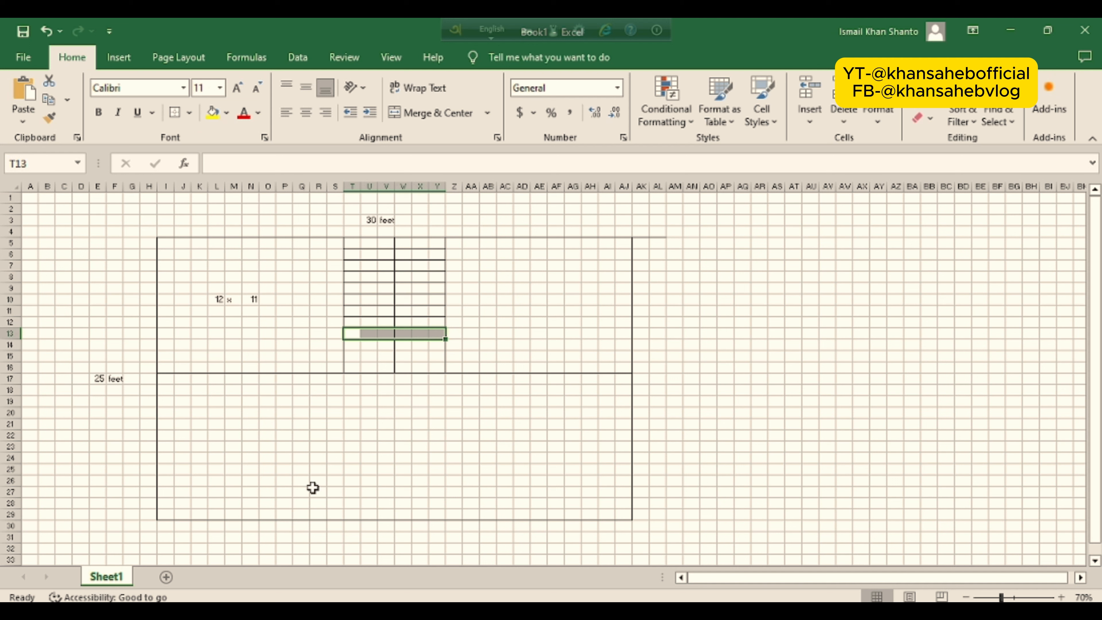
Step: Switch to the image viewer, examine the staircase and room layout in the reference floor plan, and return to the Excel worksheet
key(alt+Tab)
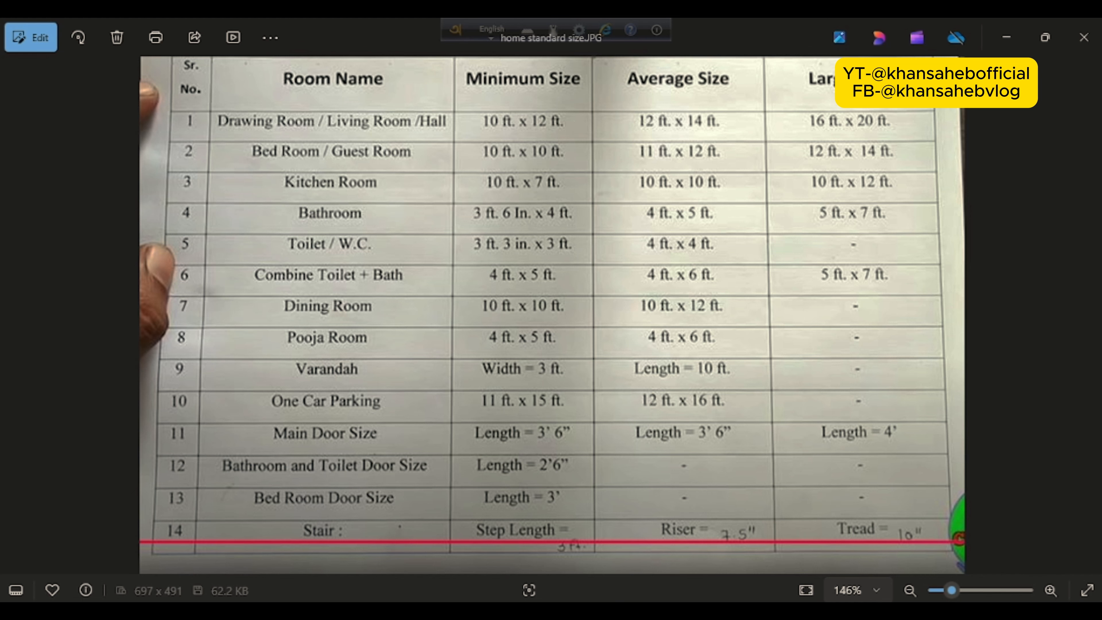
key(Left)
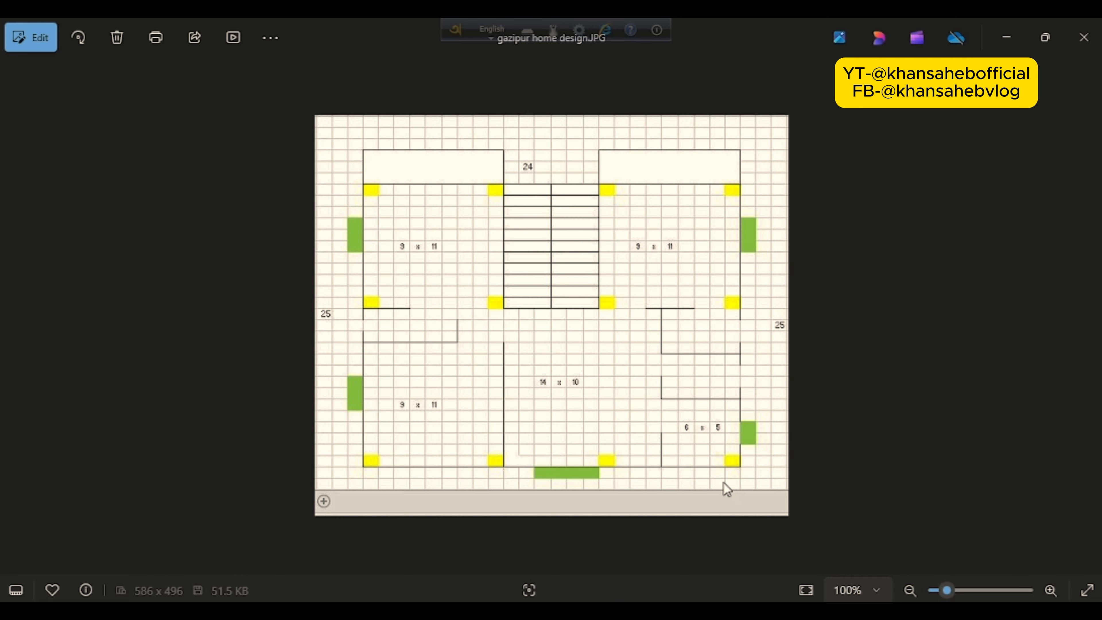
scroll(645, 171, up, 1)
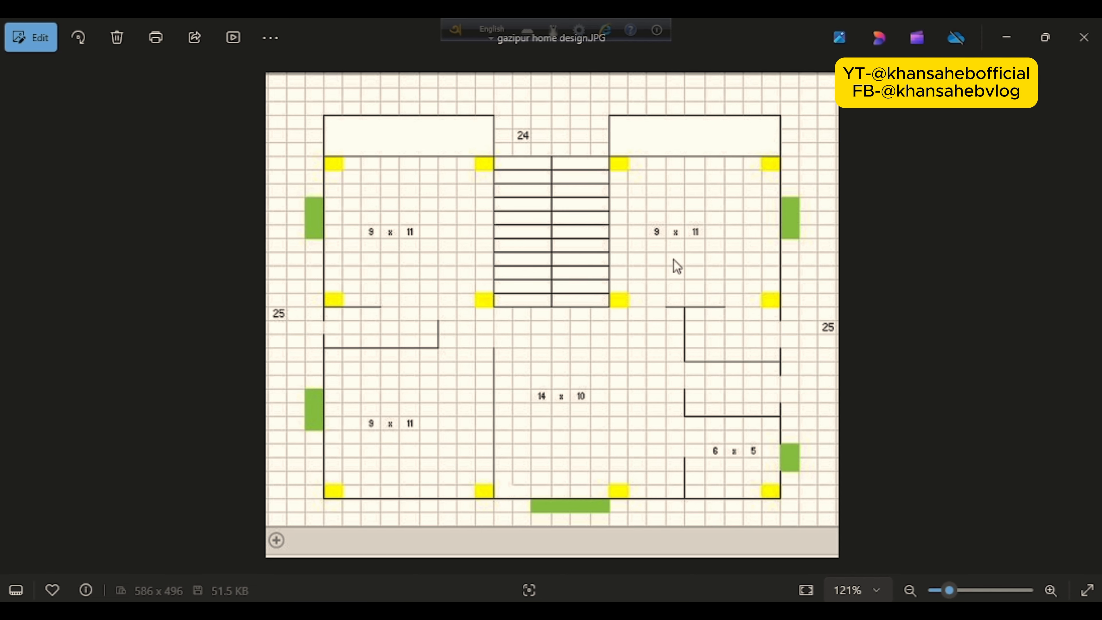
scroll(677, 266, down, 1)
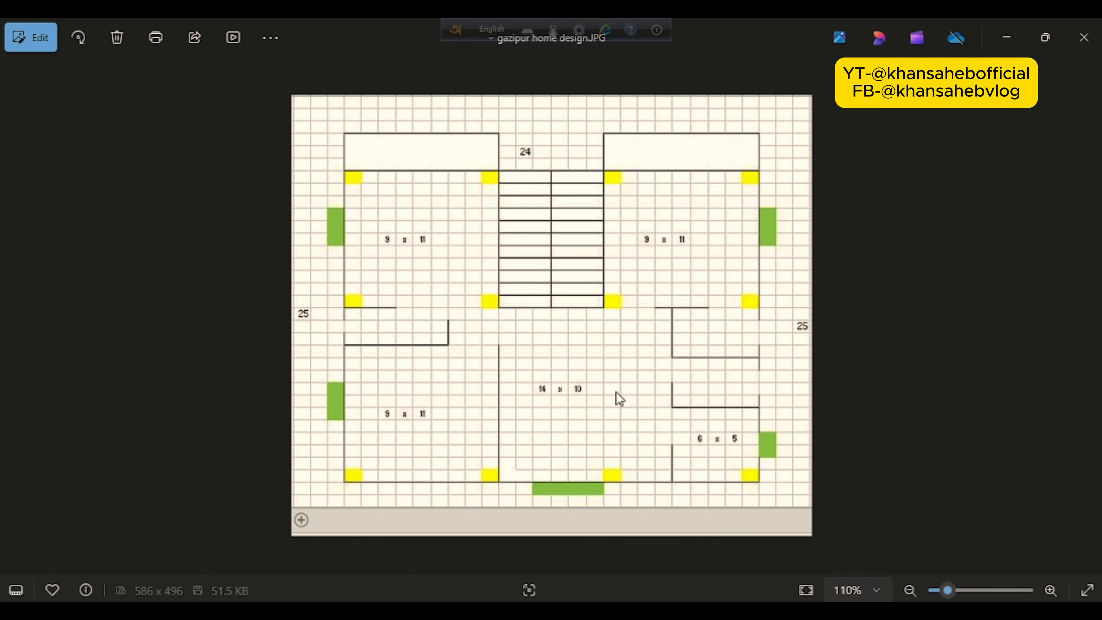
scroll(603, 197, up, 5)
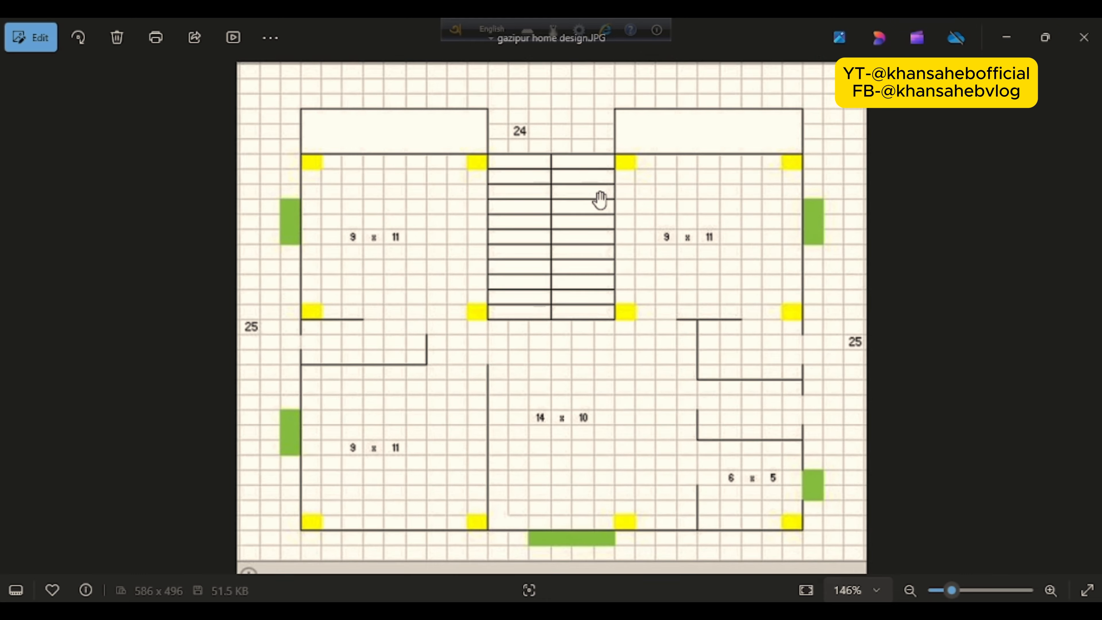
scroll(601, 199, down, 6)
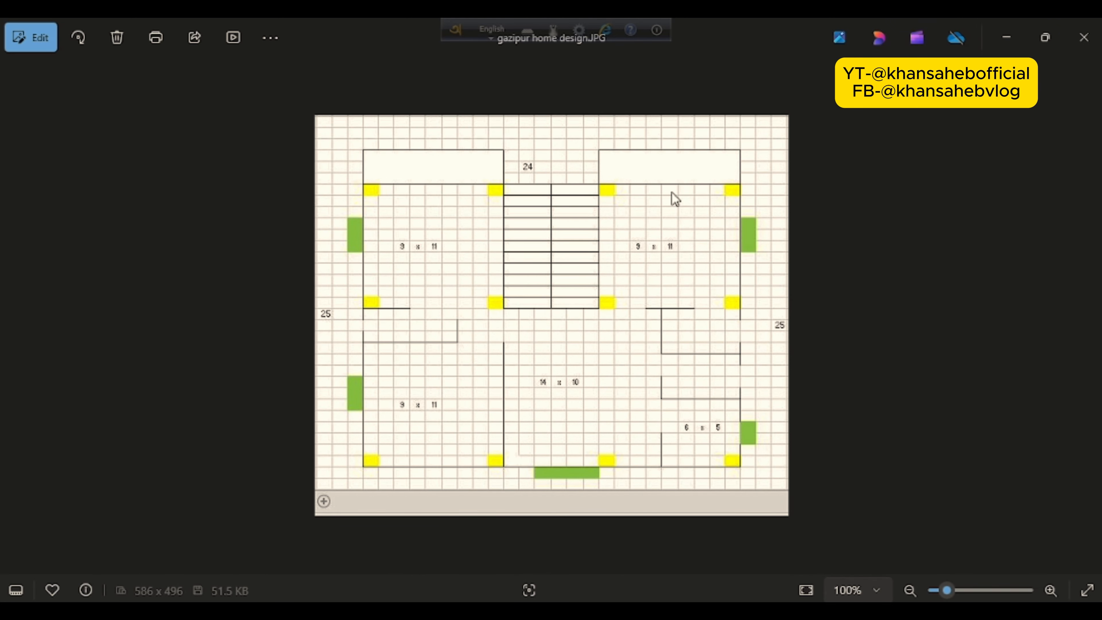
scroll(675, 199, up, 1)
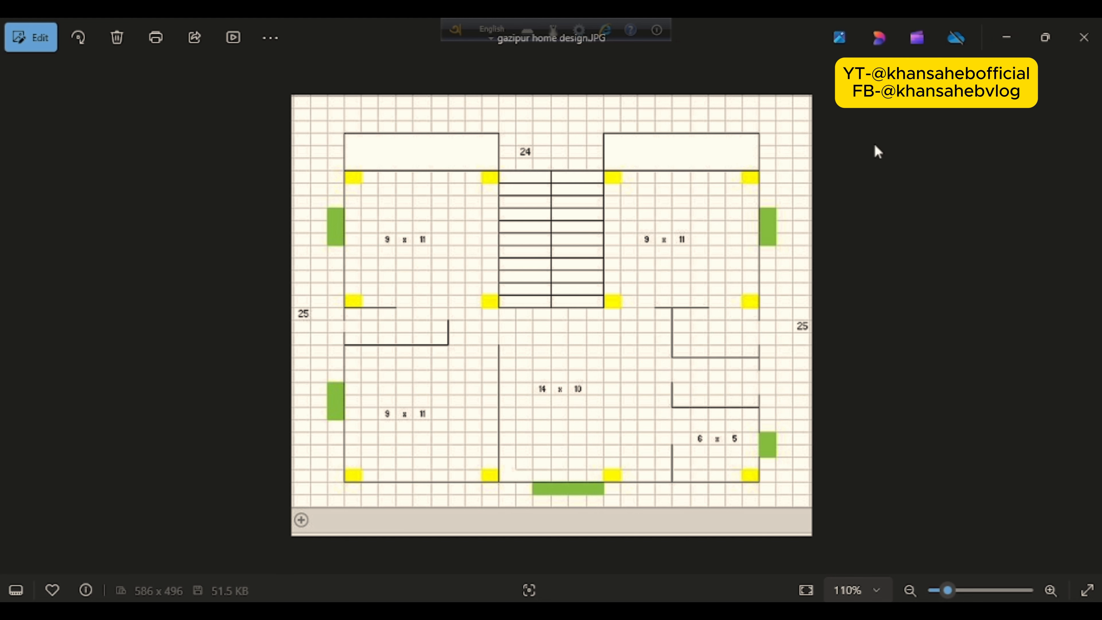
click(1007, 38)
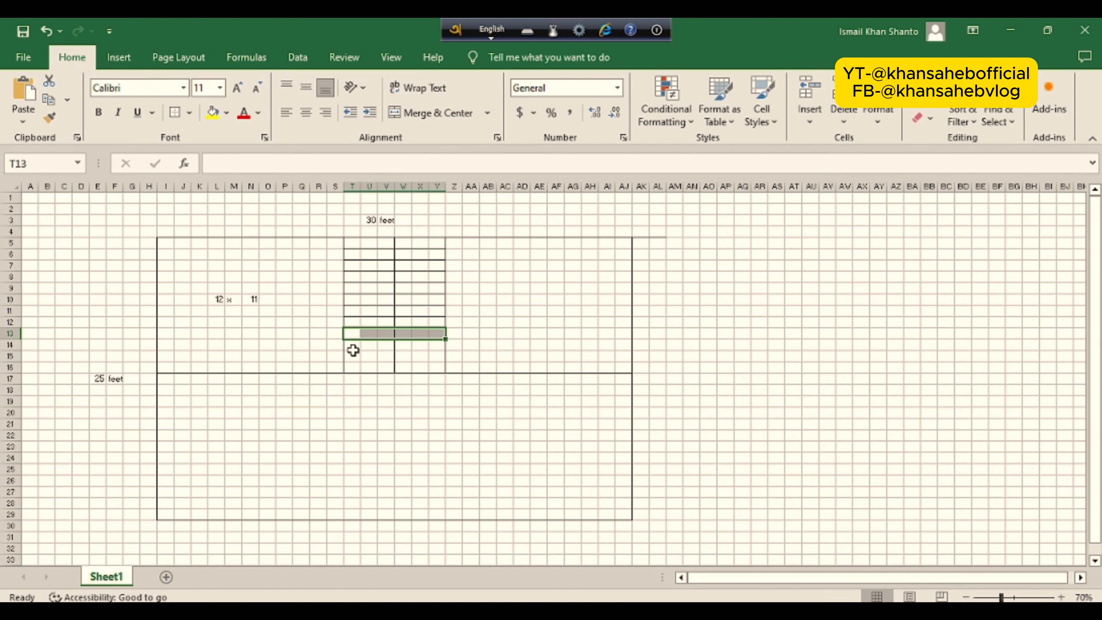
Step: Draw two more stair steps by applying outside borders separately to rows T14:Y14 and T15:Y15
drag(353, 350, 437, 346)
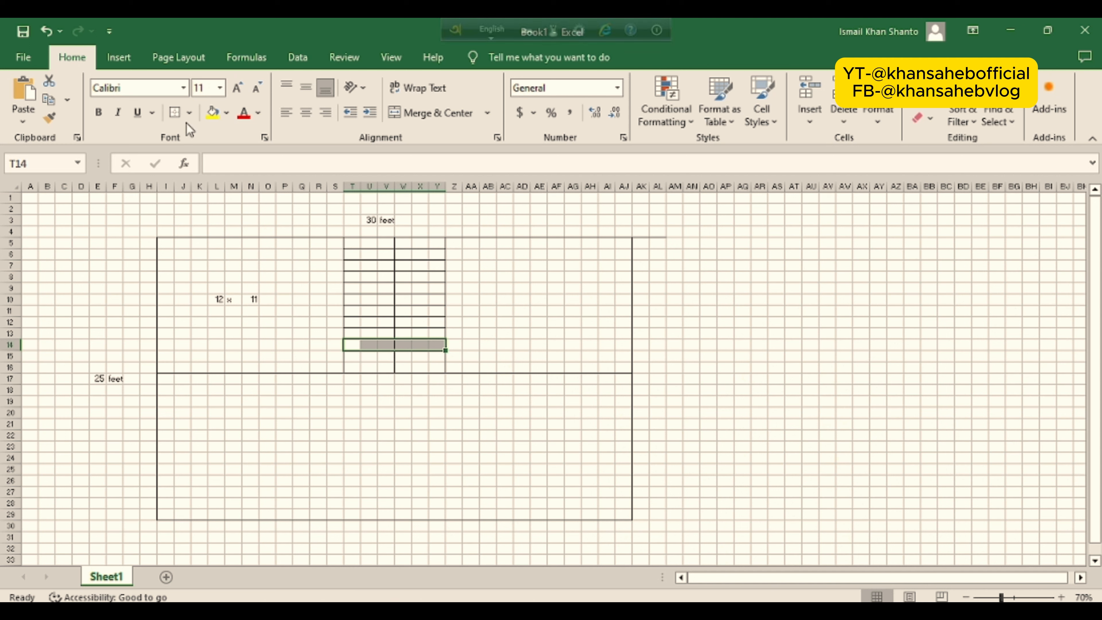
drag(353, 357, 439, 357)
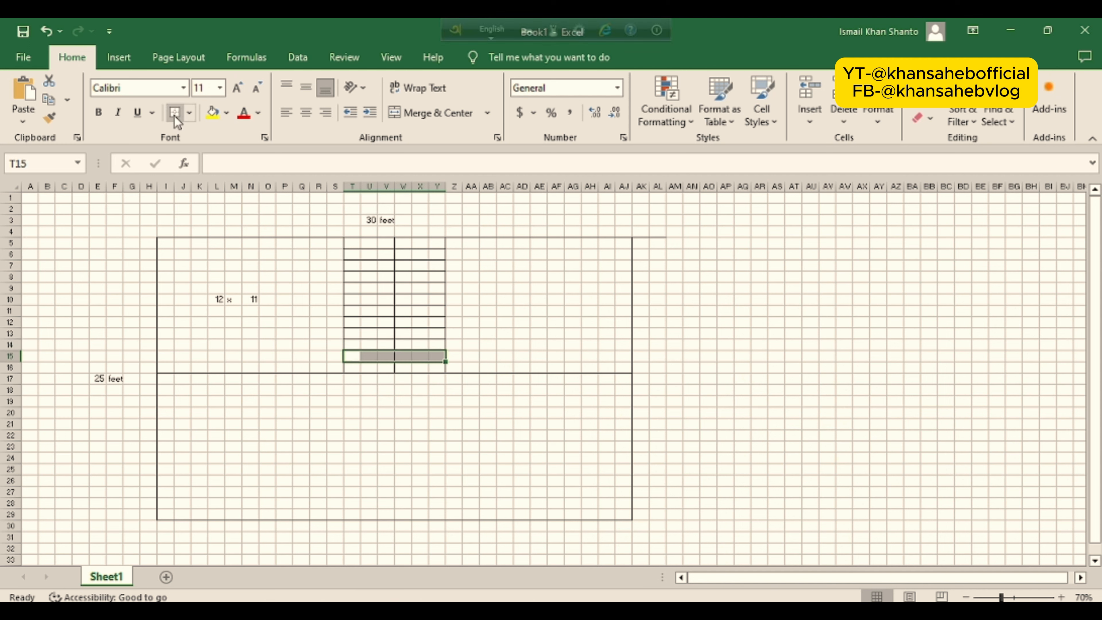
click(460, 468)
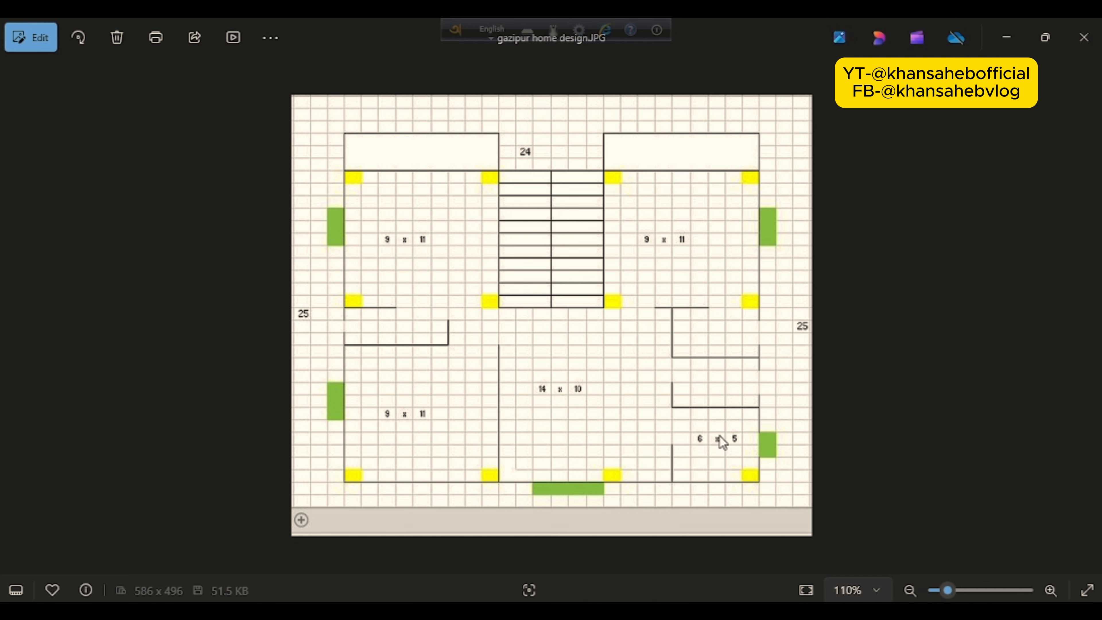
Step: Return from the reference floor plan to the worksheet and outline a small room with outside borders on I17:O19
click(1006, 38)
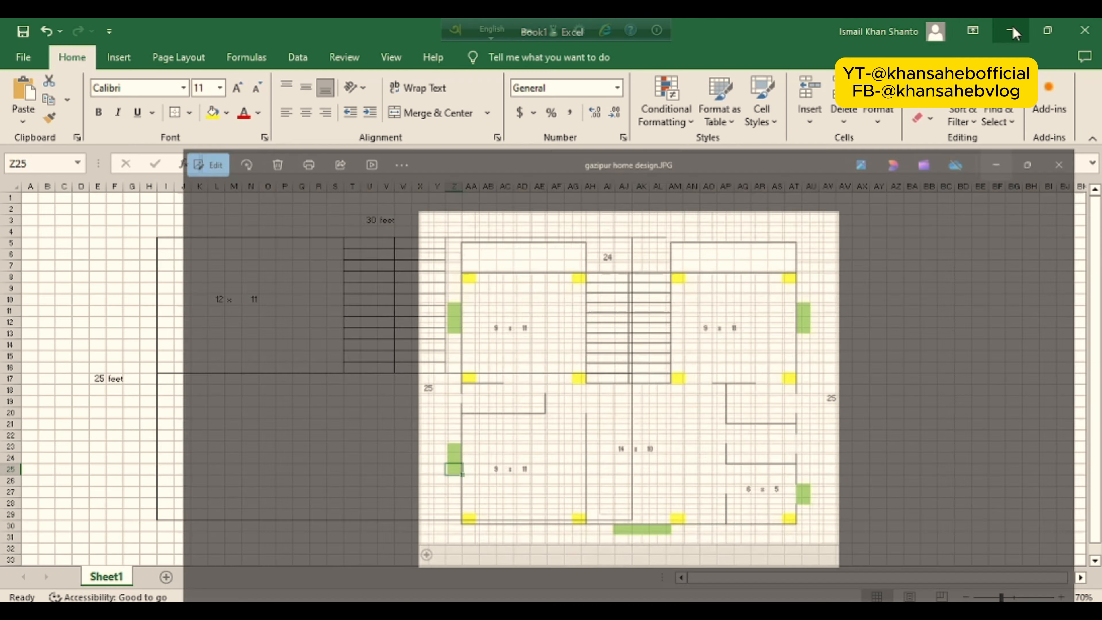
click(167, 378)
drag(167, 378, 273, 407)
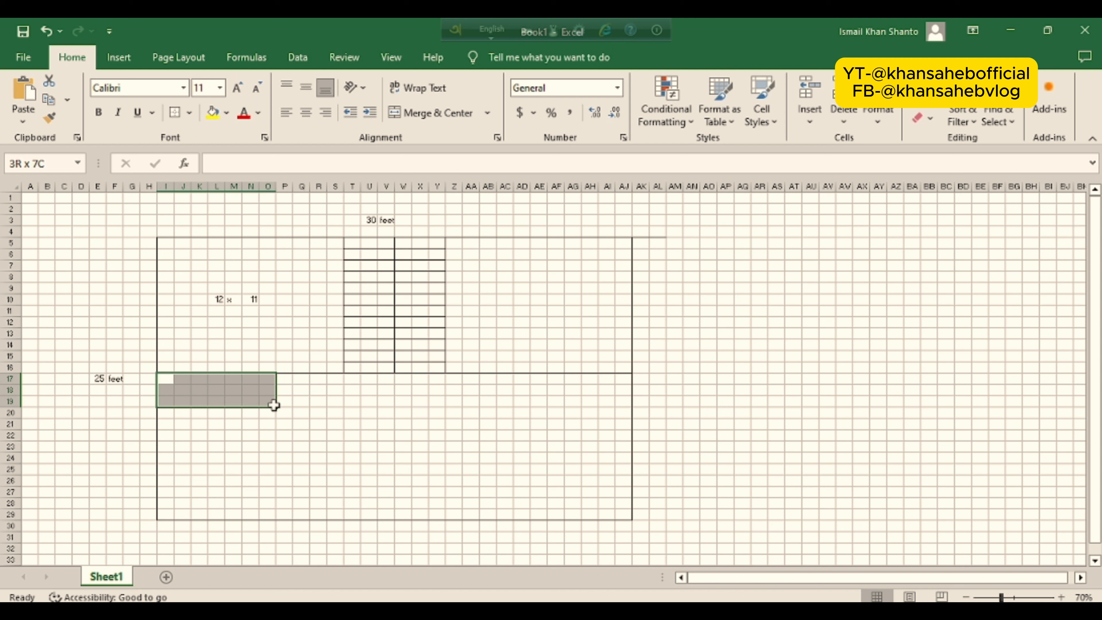
drag(273, 406, 275, 407)
Step: Outline the lower-left room by applying outside borders to the range I20:S29
drag(166, 412, 337, 514)
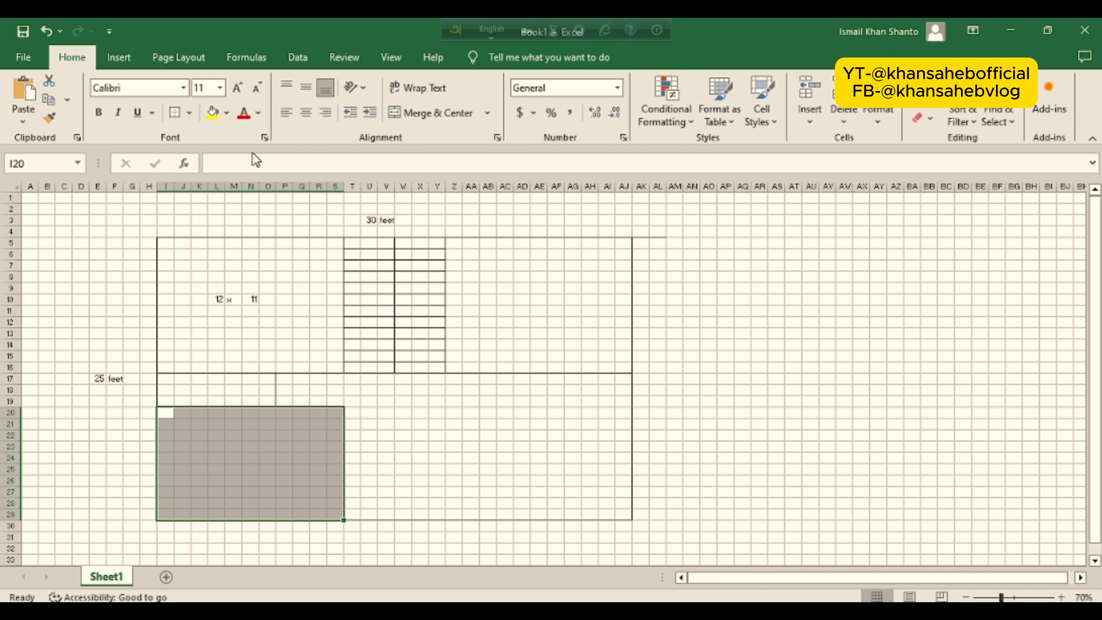
click(368, 501)
drag(161, 415, 332, 512)
Step: Open a doorway between the upper-left room and the small room by removing all borders from N15:O16
mouse_move(249, 361)
mouse_down()
mouse_move(254, 373)
mouse_move(267, 367)
mouse_up()
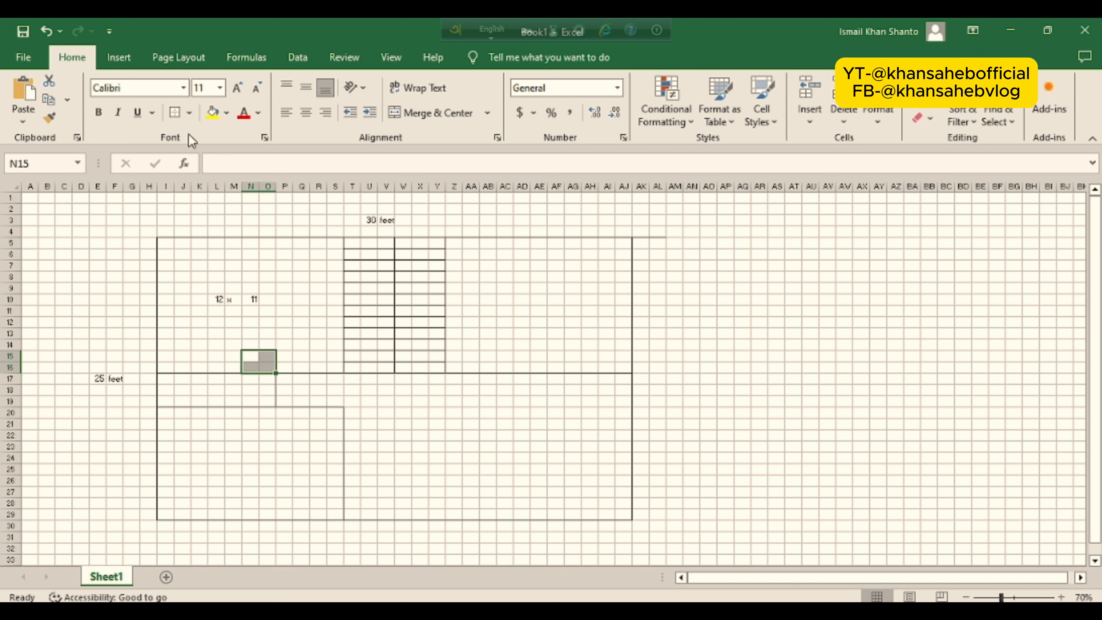
click(190, 112)
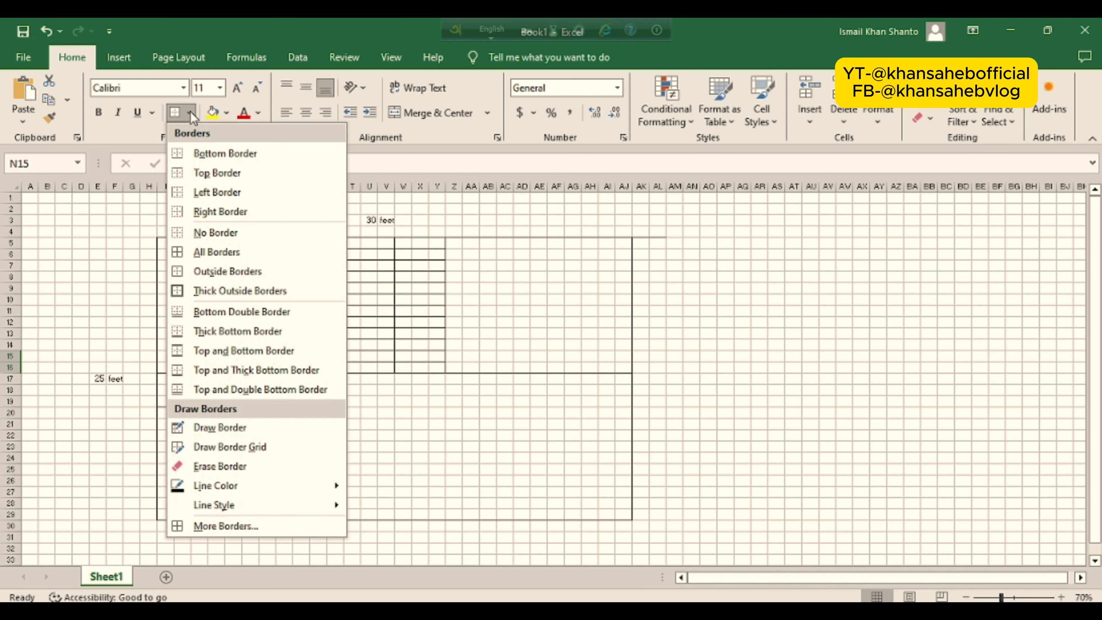
click(228, 233)
click(301, 345)
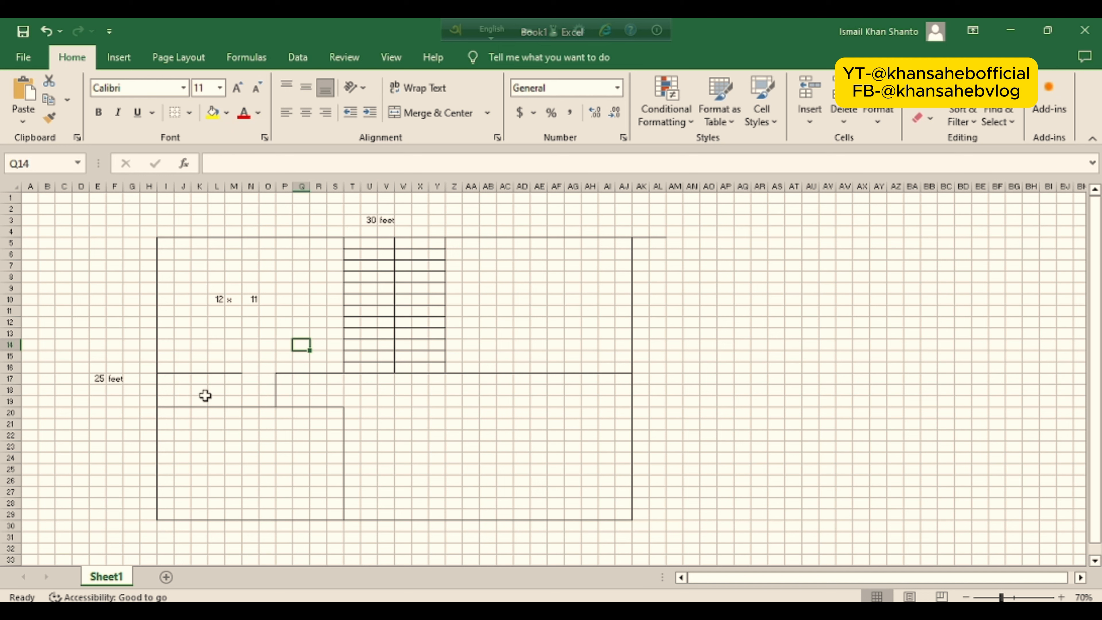
Step: Examine how many rows the small room and the upper-left room span along column I
click(187, 390)
click(169, 377)
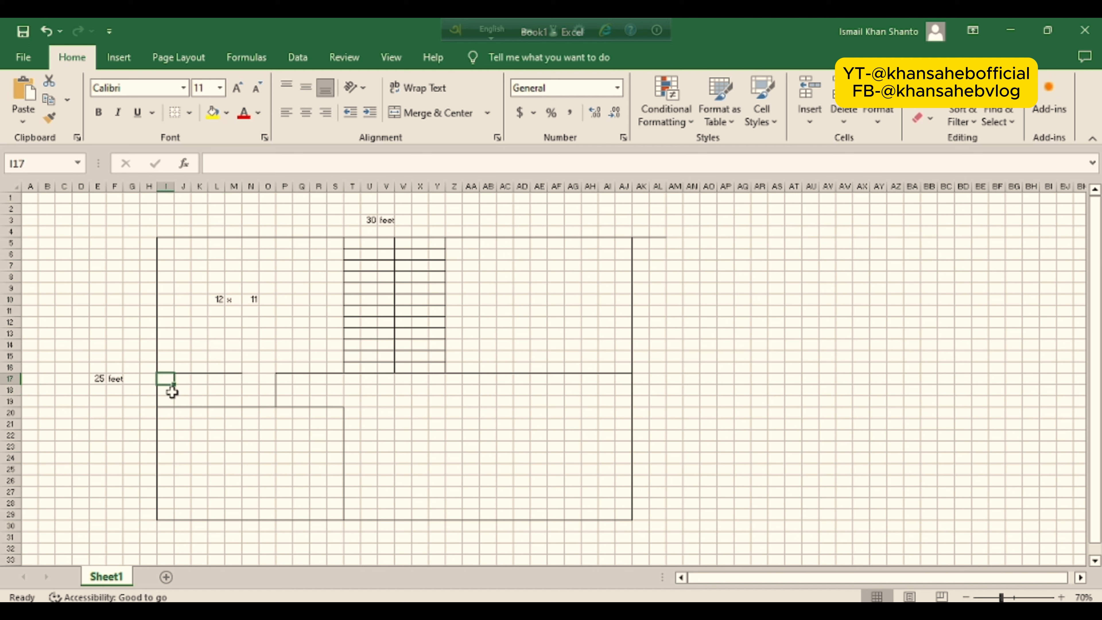
click(169, 390)
click(167, 401)
click(169, 246)
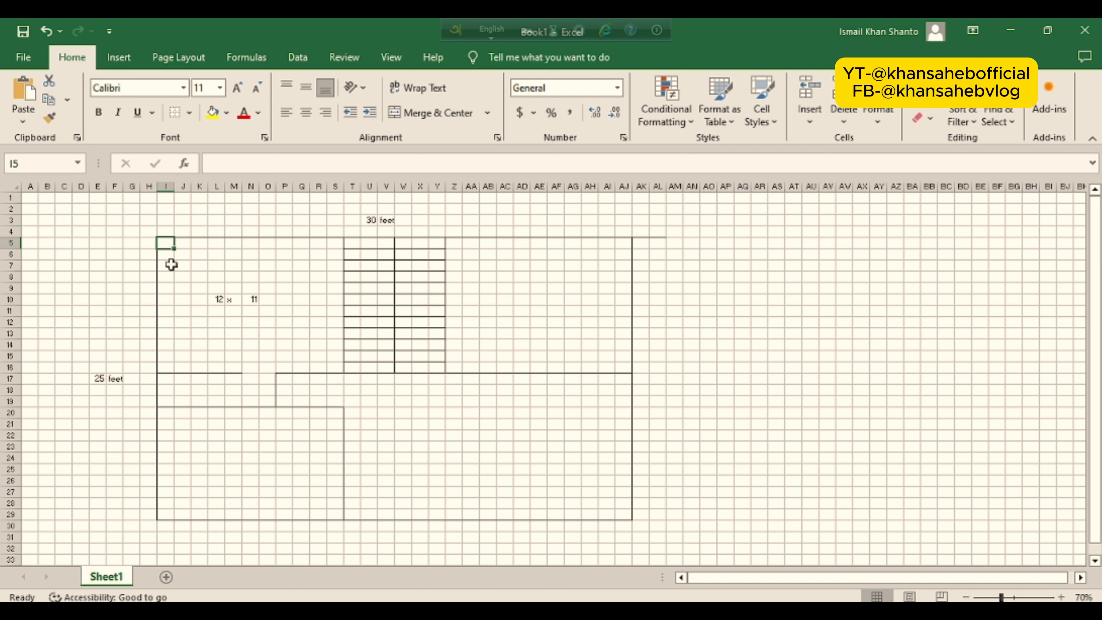
click(165, 255)
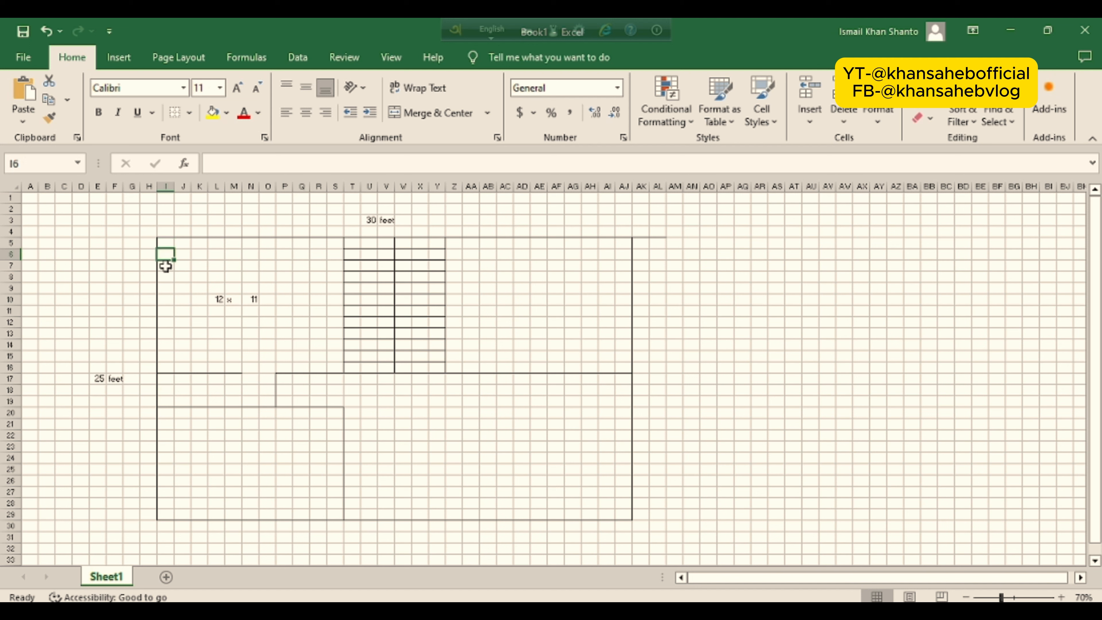
click(165, 274)
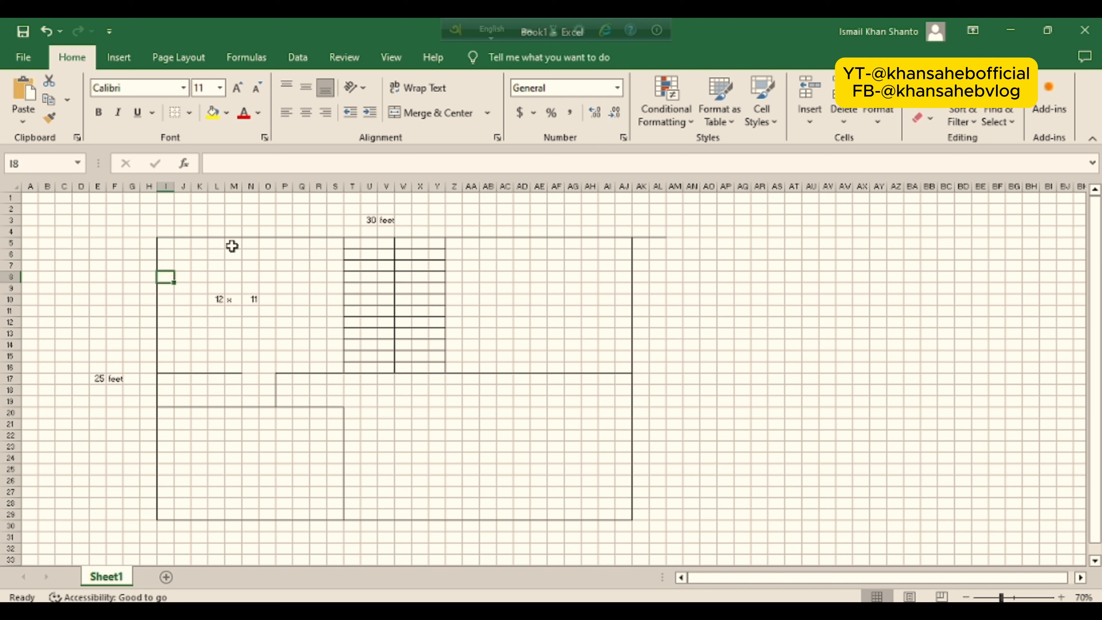
click(184, 322)
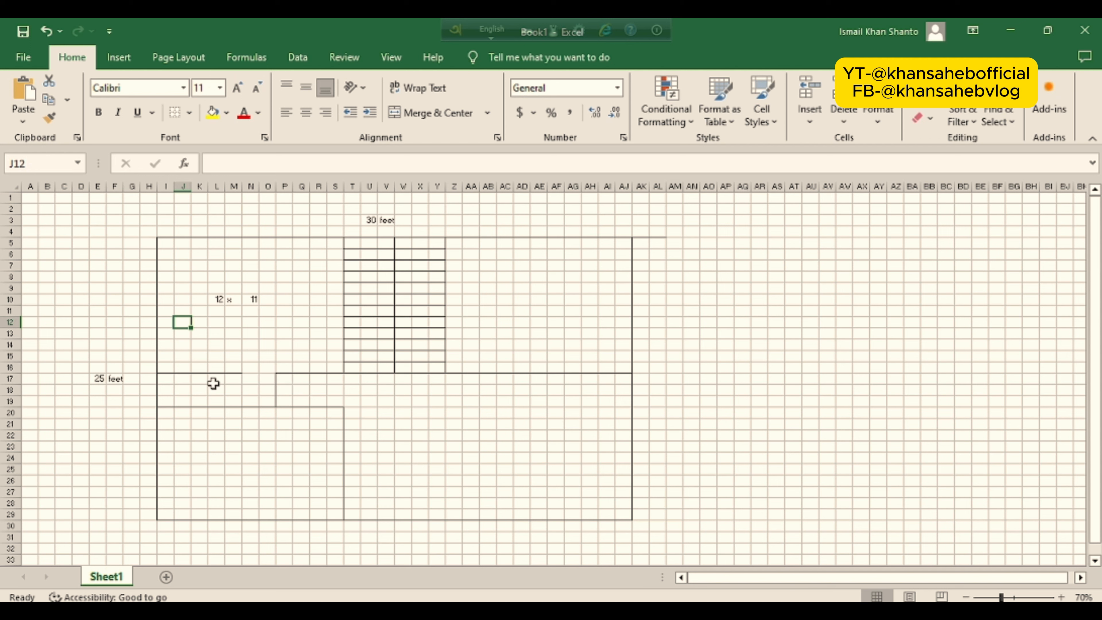
Step: Label the small left room 7 x 3 across cells K18, L18 and M18
click(197, 392)
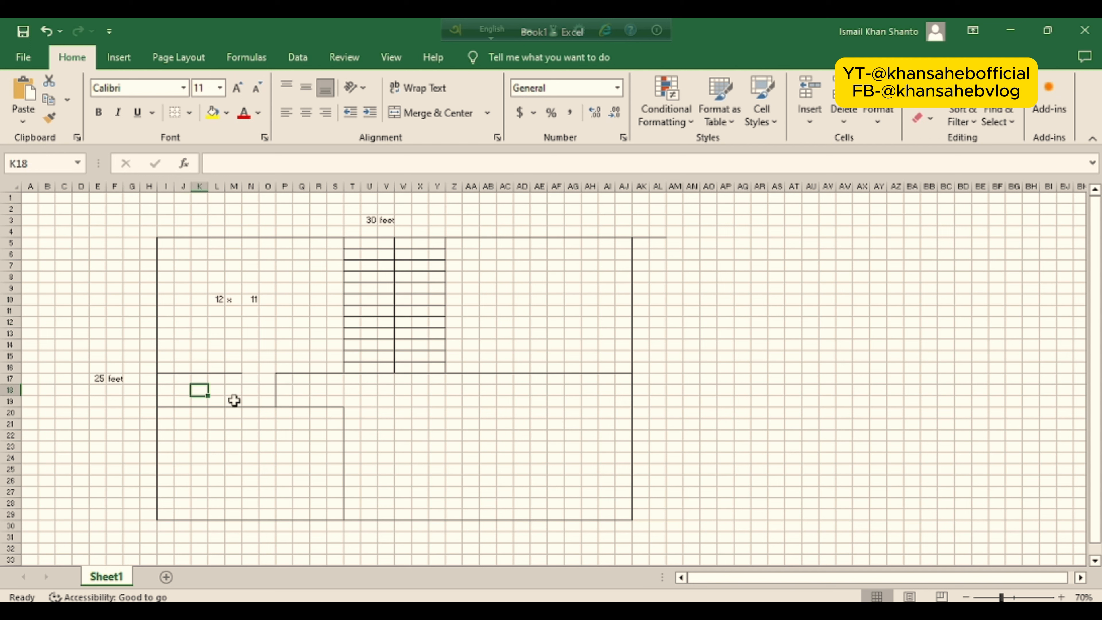
text(7)
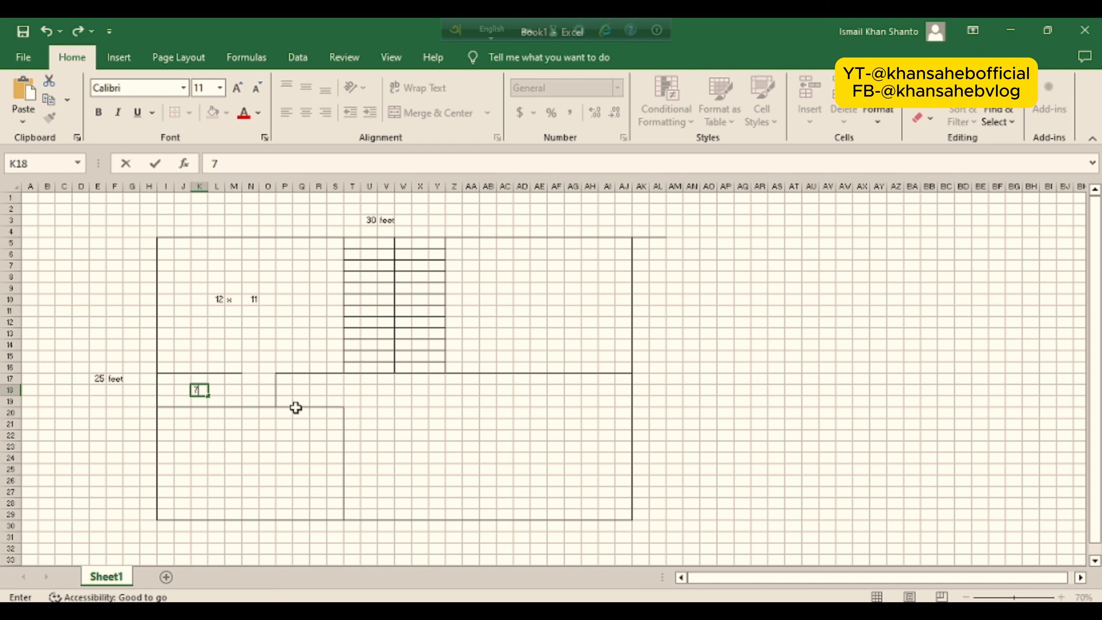
key(Tab)
text(x)
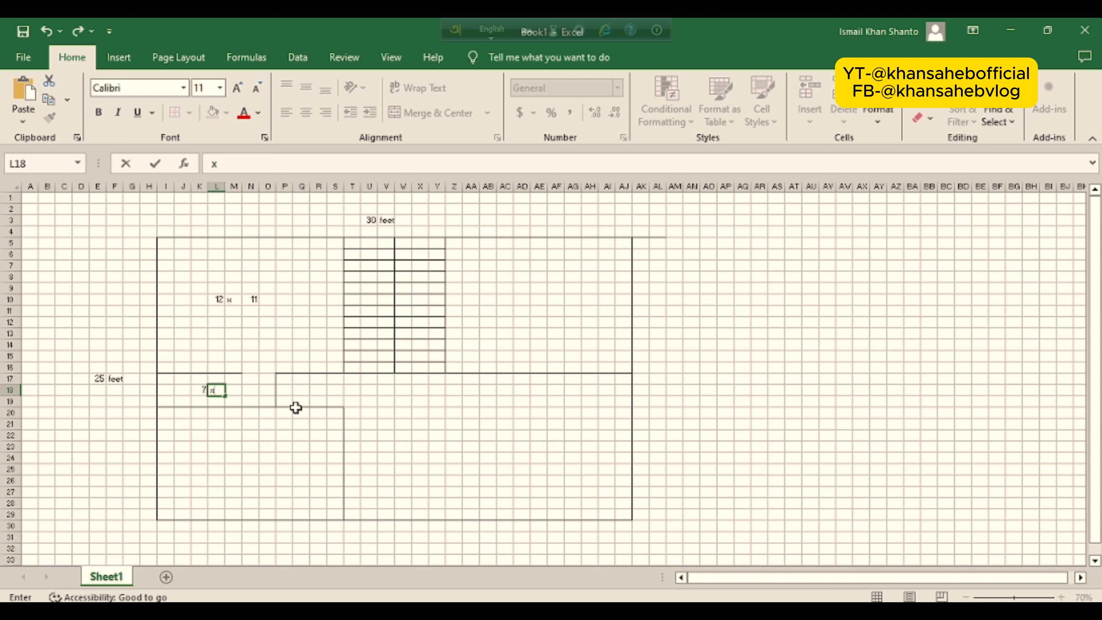
key(Right)
key(Down)
text(3)
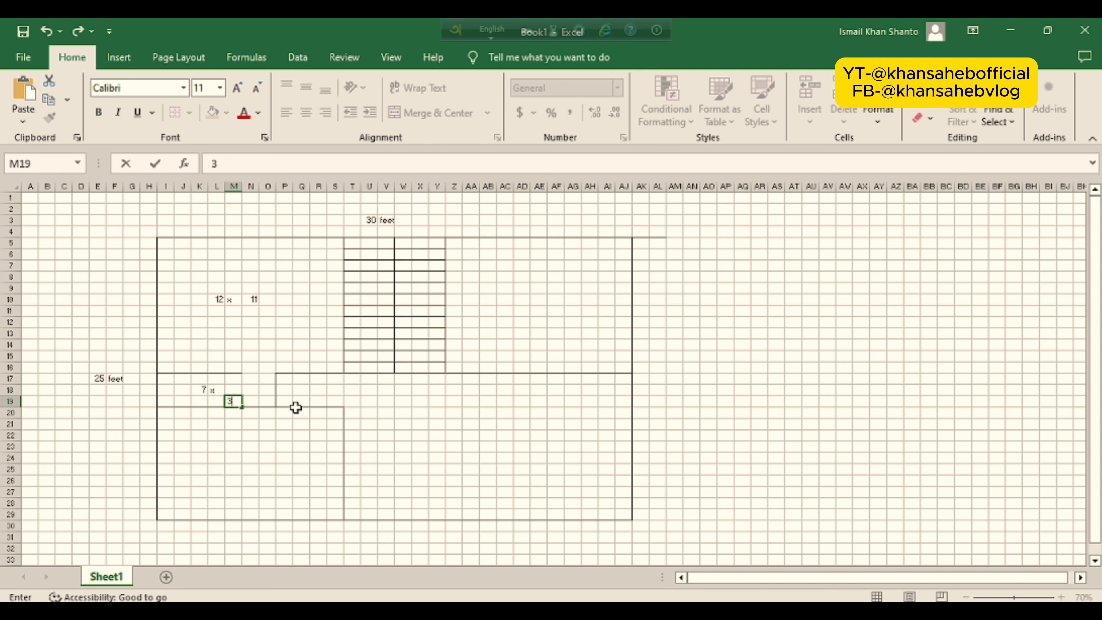
click(232, 389)
text(3)
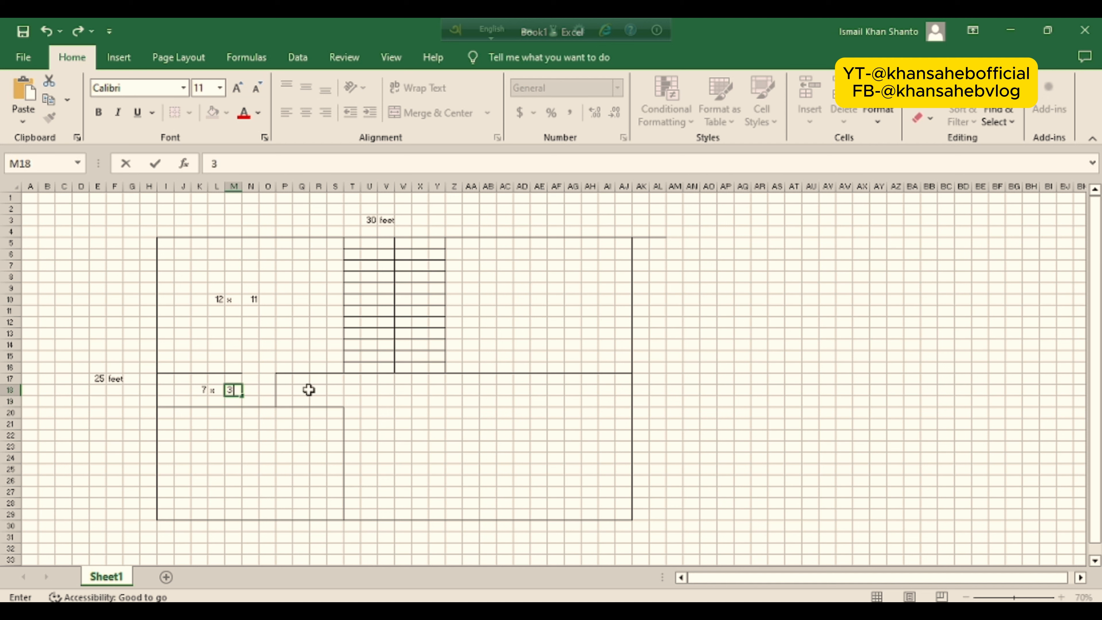
click(453, 400)
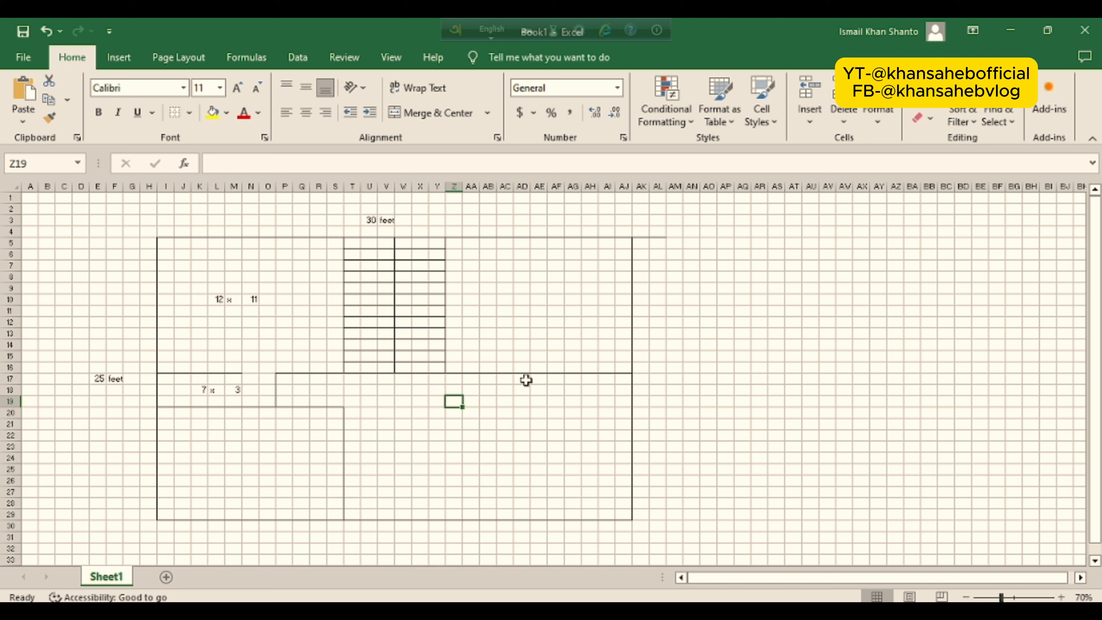
Step: Outline a small room along the right outer wall by applying outside borders to AD17:AJ19
drag(526, 380, 627, 398)
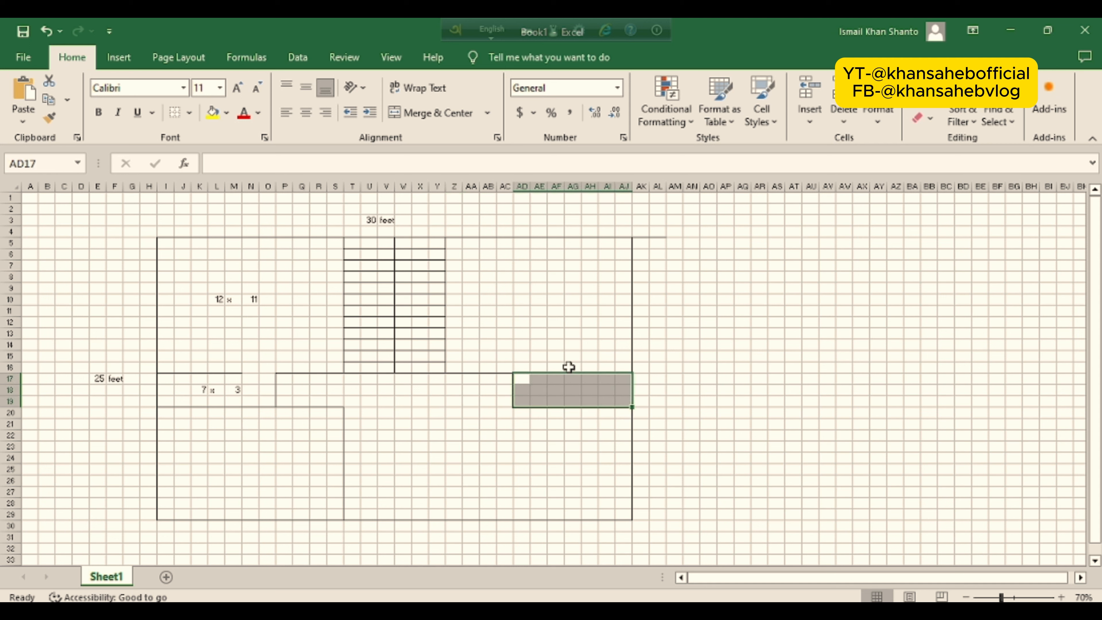
click(189, 113)
click(216, 266)
Step: Open gaps in the wall above row 17 by removing all borders from AD16:AE16 and Z15:AB16
drag(555, 367, 539, 368)
click(554, 366)
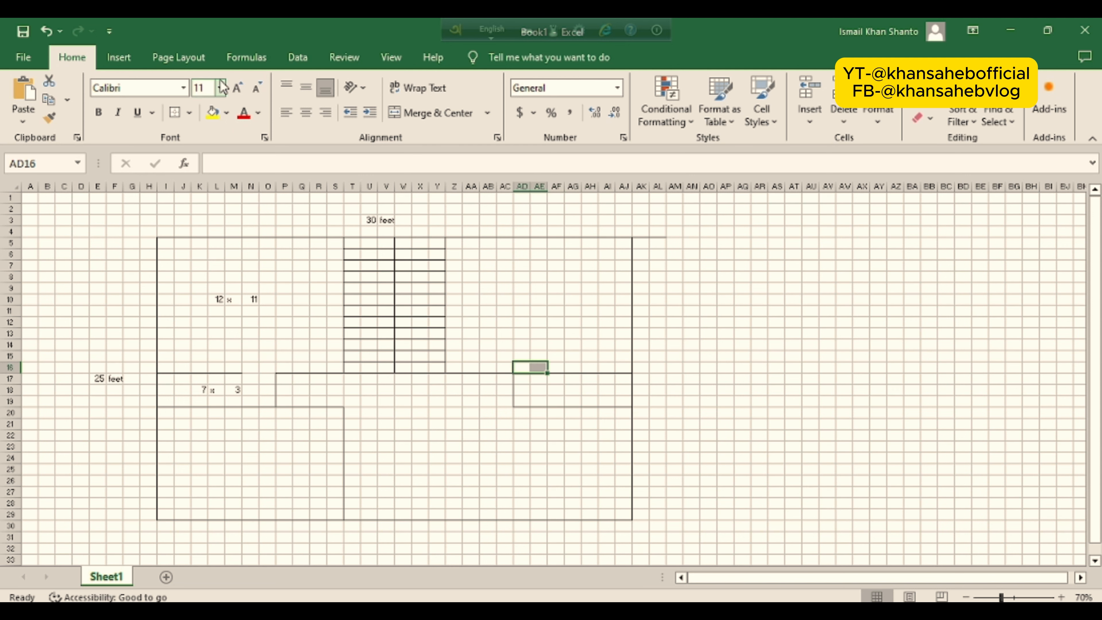
click(189, 113)
click(216, 232)
drag(458, 355, 487, 369)
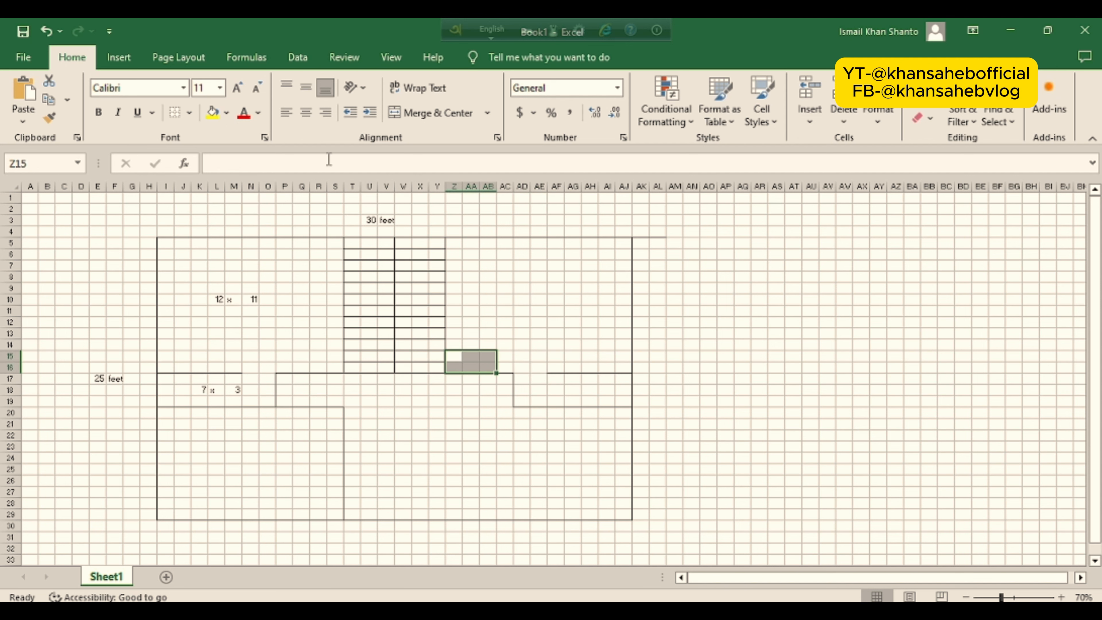
click(190, 113)
click(215, 232)
Step: Clear the borders of Q14:S16 and restore the stairwell's sides with a right border on Q14:S16 and a left border on Z13:Z16
drag(300, 346, 333, 371)
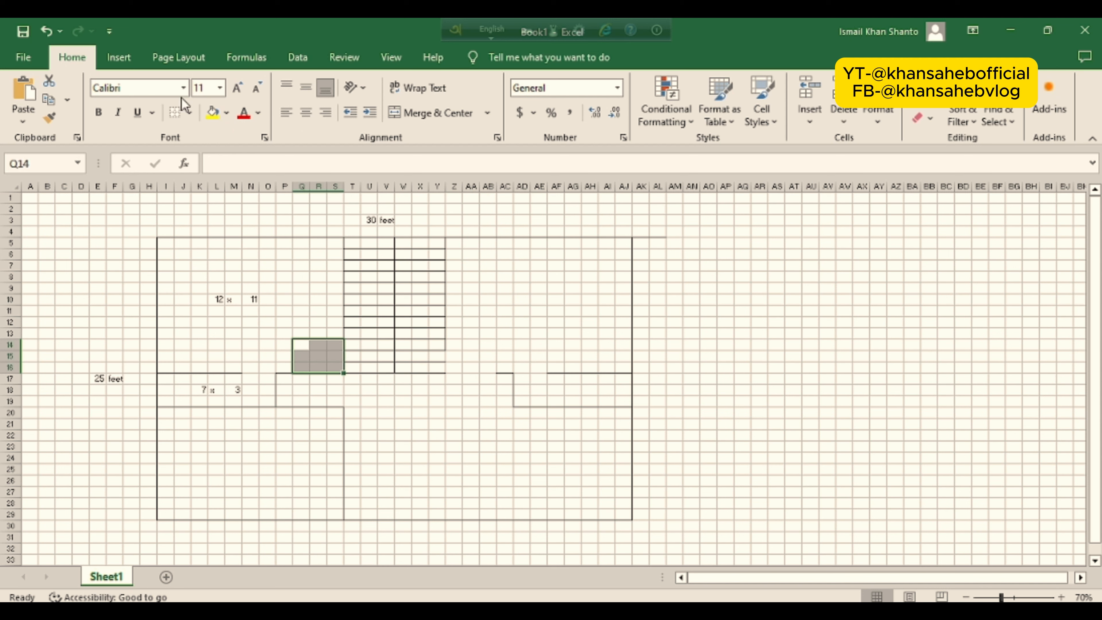
click(189, 113)
click(212, 213)
drag(454, 334, 454, 367)
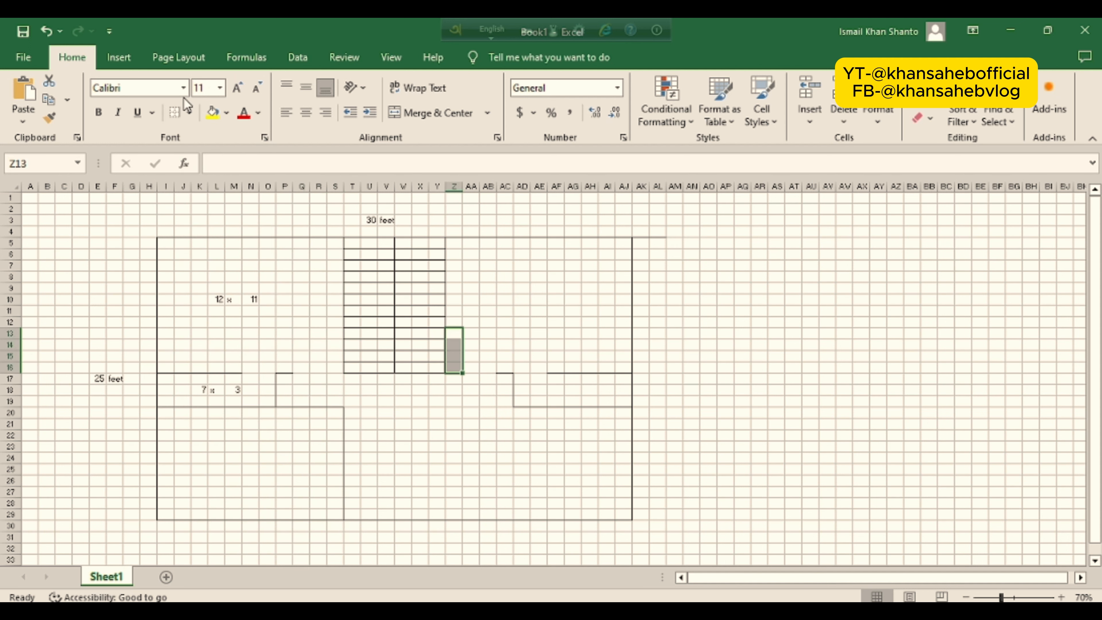
click(189, 112)
click(192, 193)
click(420, 458)
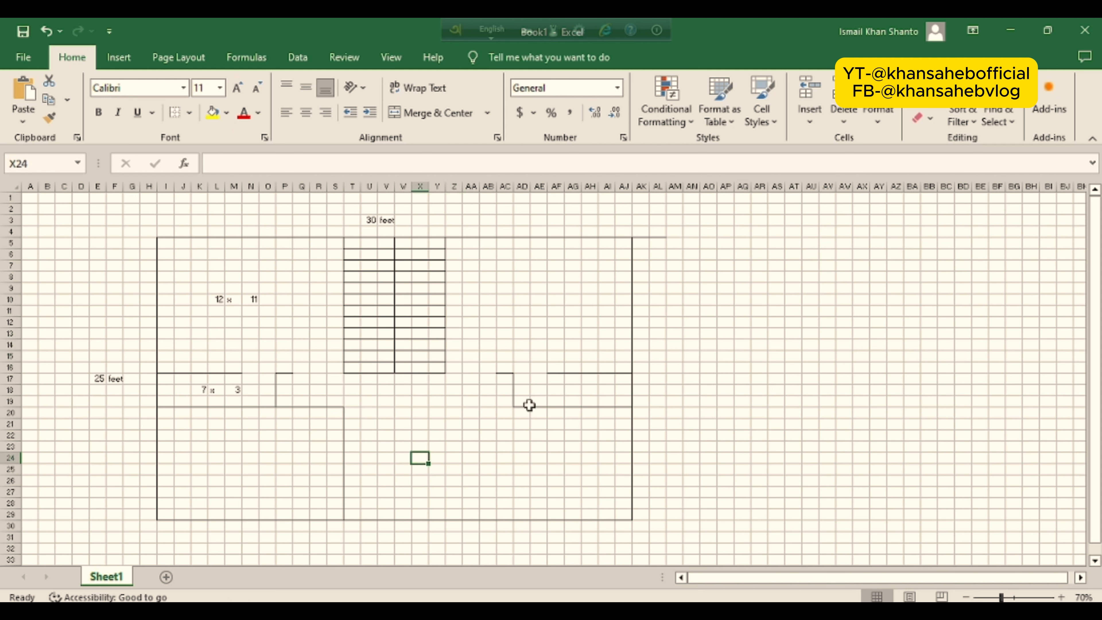
Step: Outline a second room directly below the small right room by applying outside borders to AD20:AJ23
drag(521, 413, 617, 446)
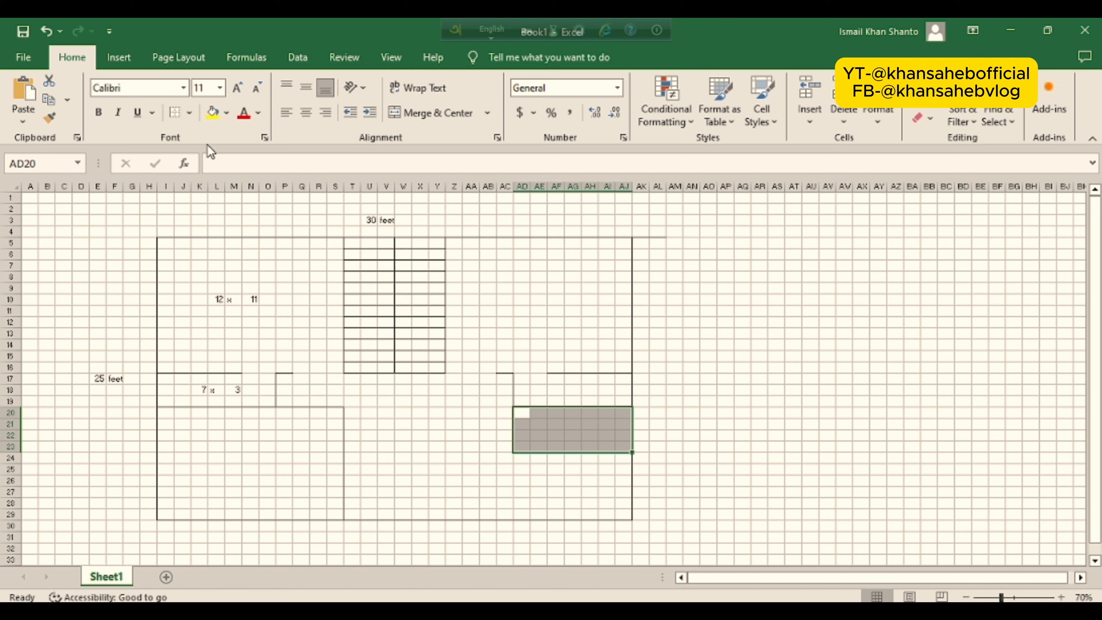
click(190, 112)
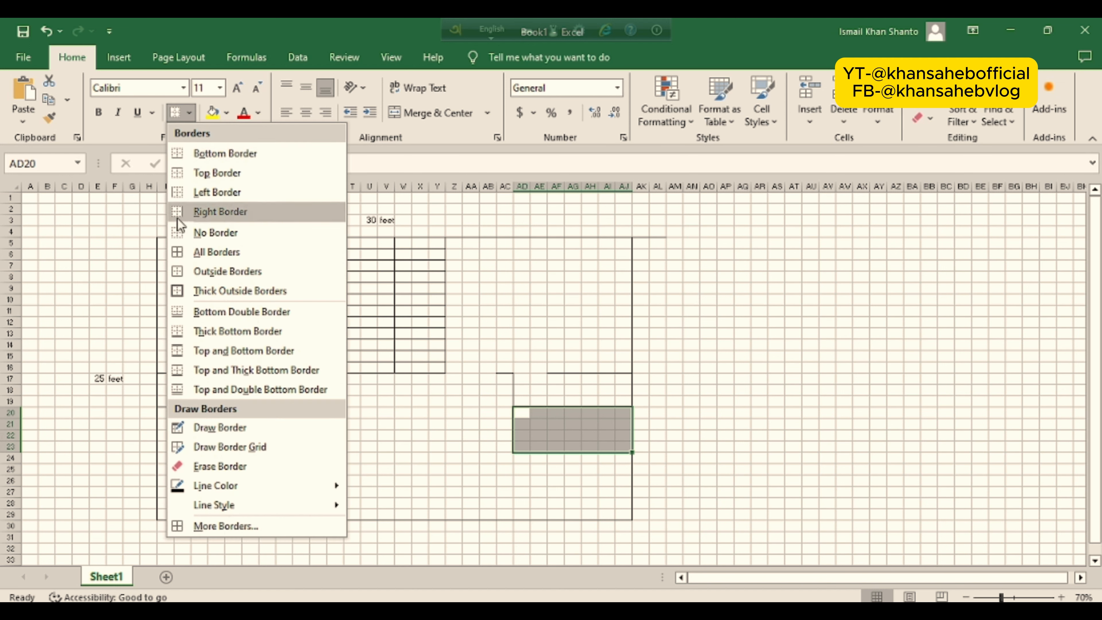
click(217, 271)
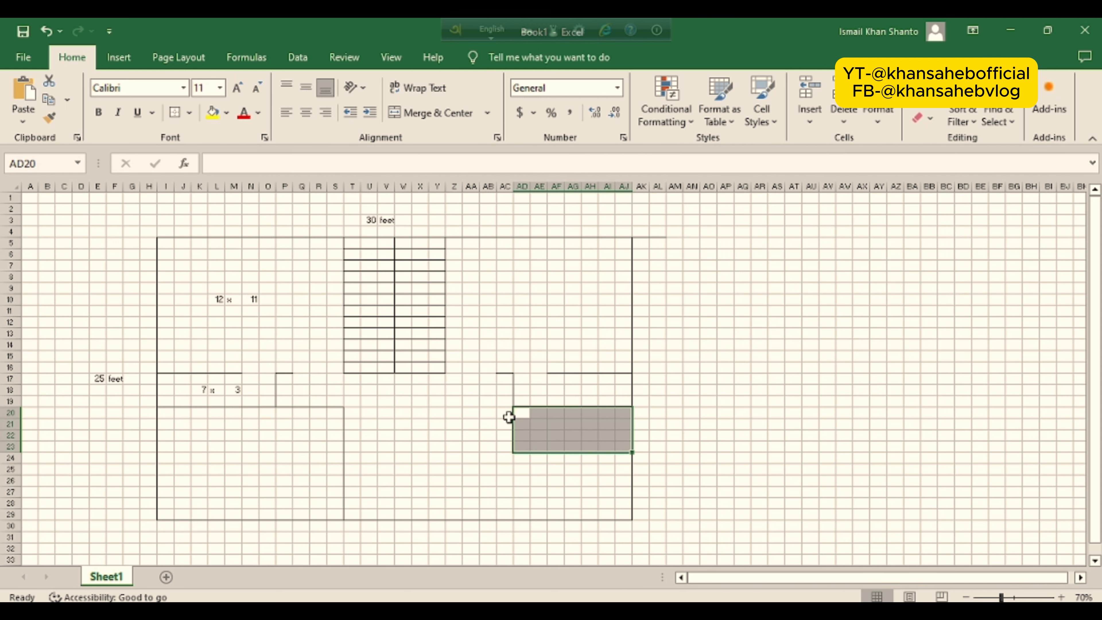
Step: Open a doorway in the left wall of the lower right room by removing all borders from AC20:AC21
drag(508, 417, 510, 425)
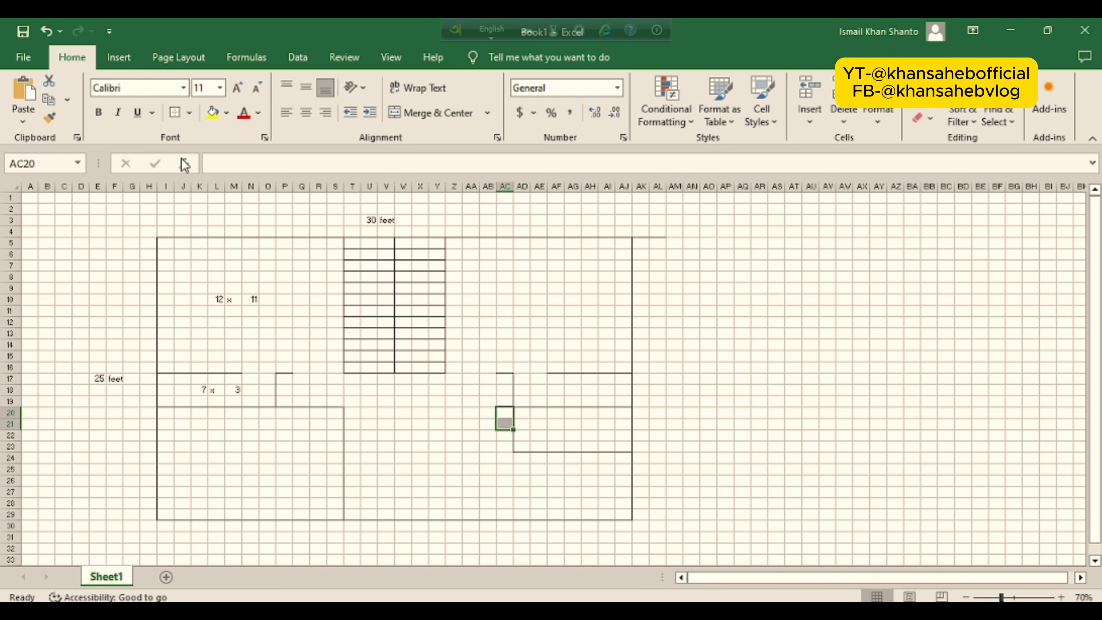
click(189, 112)
click(202, 226)
click(556, 446)
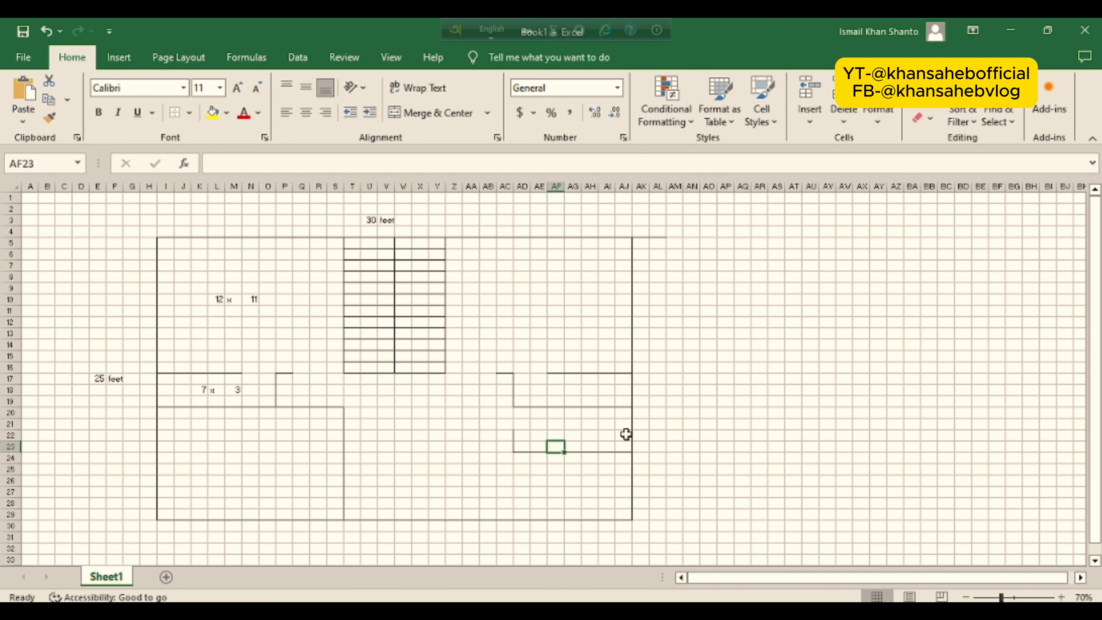
Step: Label the lower right room 7 x 4 across cells AF21, AG21 and AH21
click(554, 429)
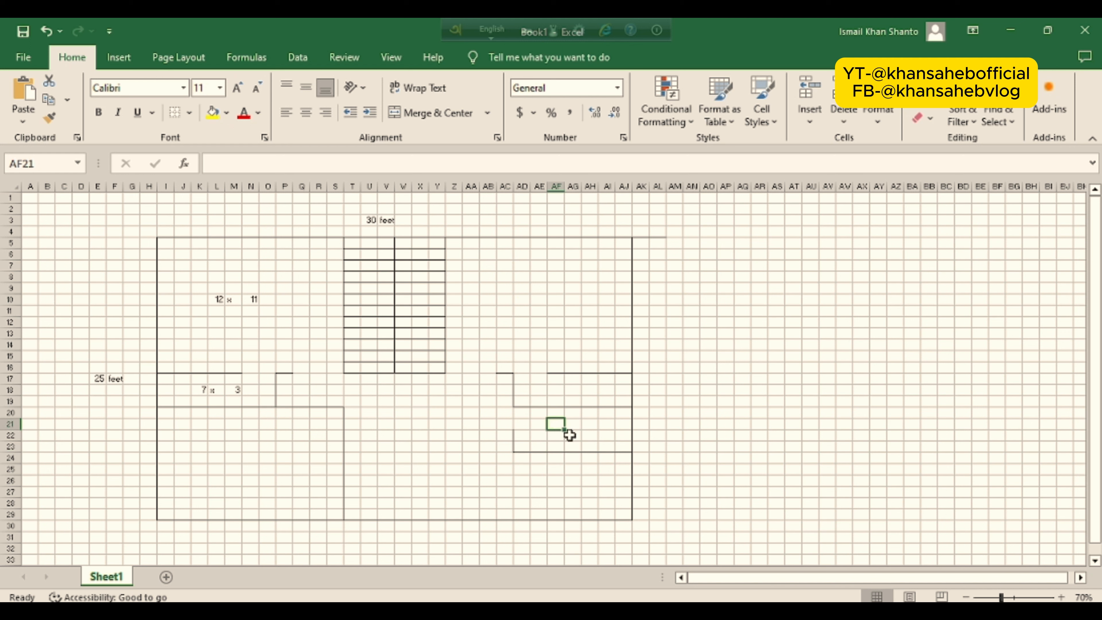
text(7)
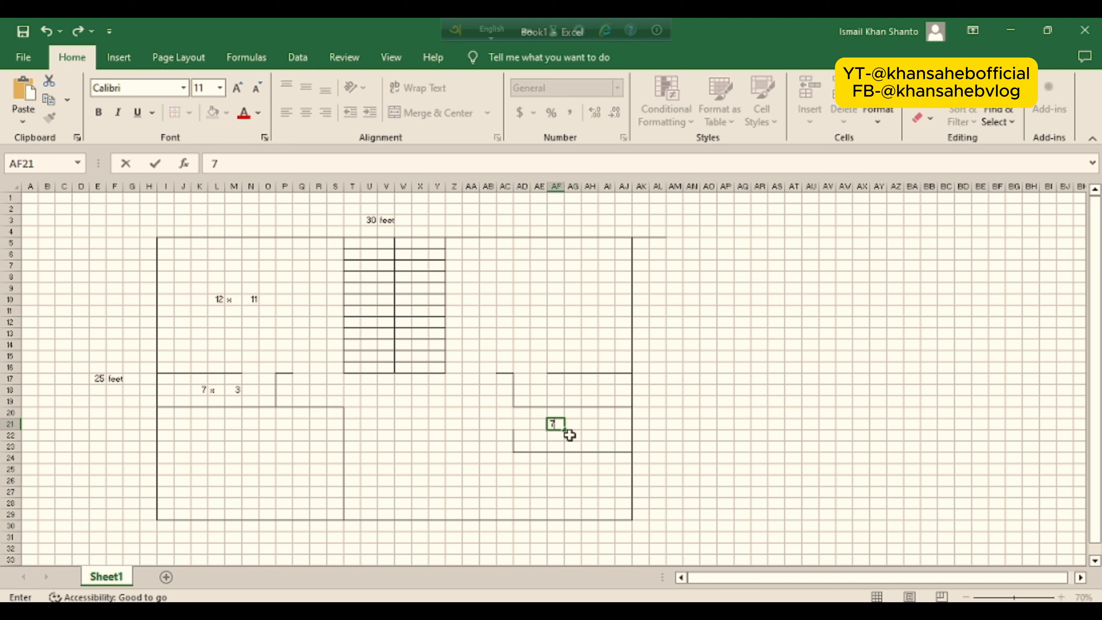
key(Tab)
text(x)
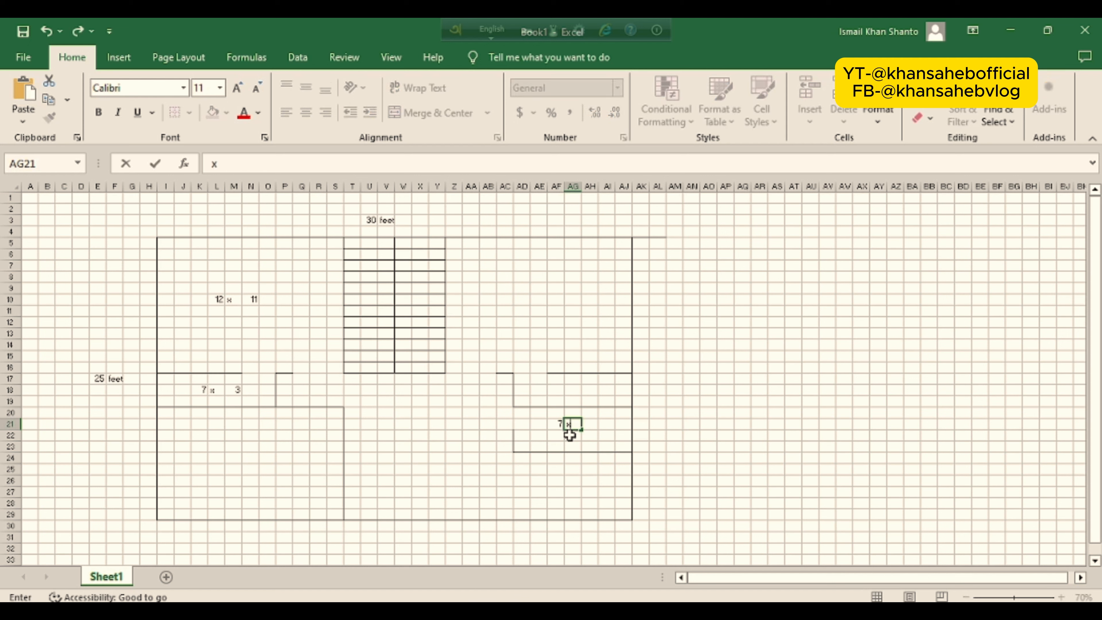
key(Tab)
text(4)
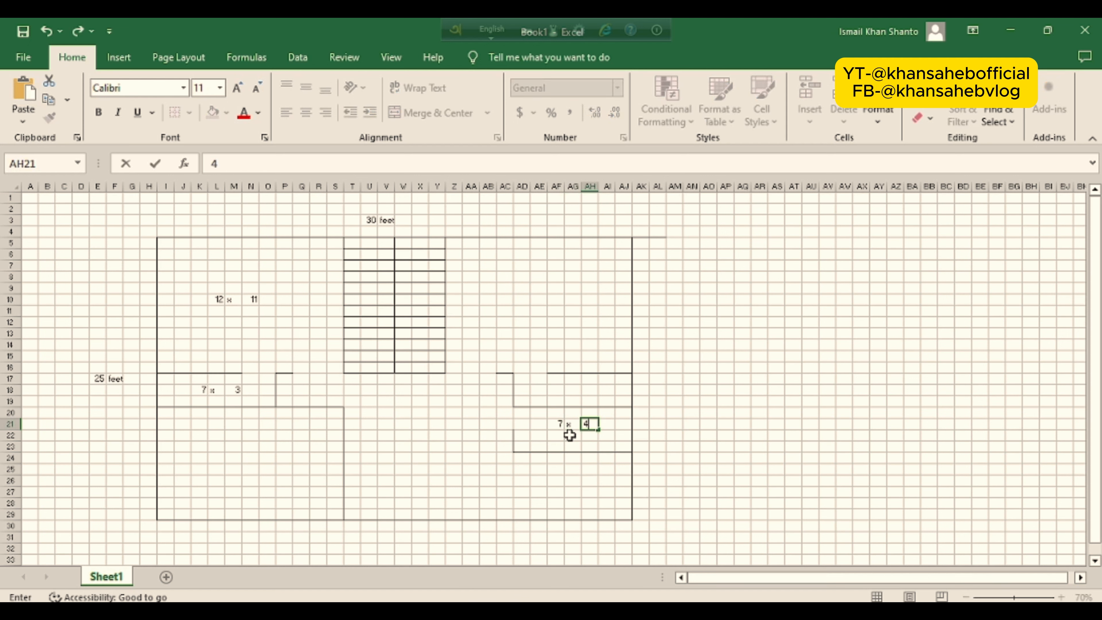
Step: Label the bottom right room 7 x 6 across cells AF27, AG27 and AH27
click(590, 491)
drag(522, 468, 586, 495)
click(539, 479)
drag(522, 455, 620, 516)
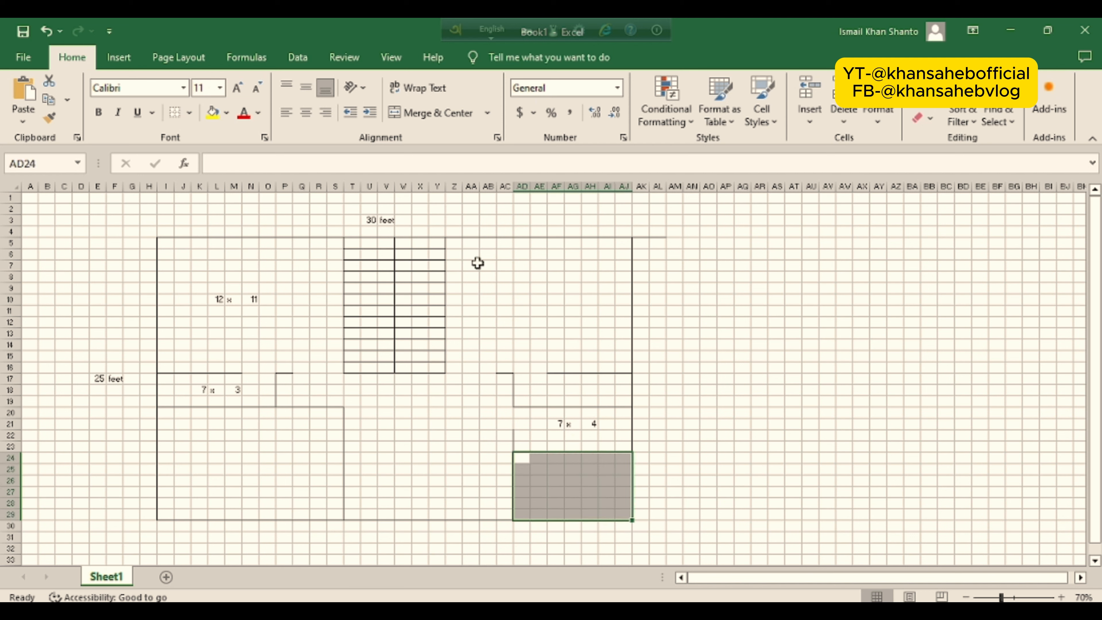
click(573, 492)
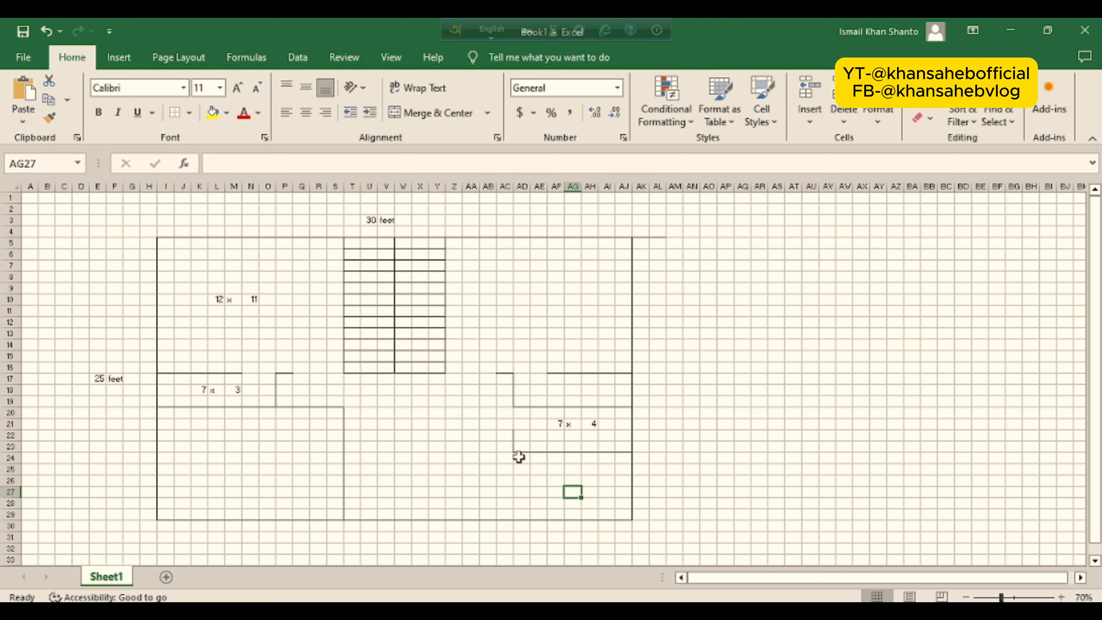
drag(519, 456, 621, 511)
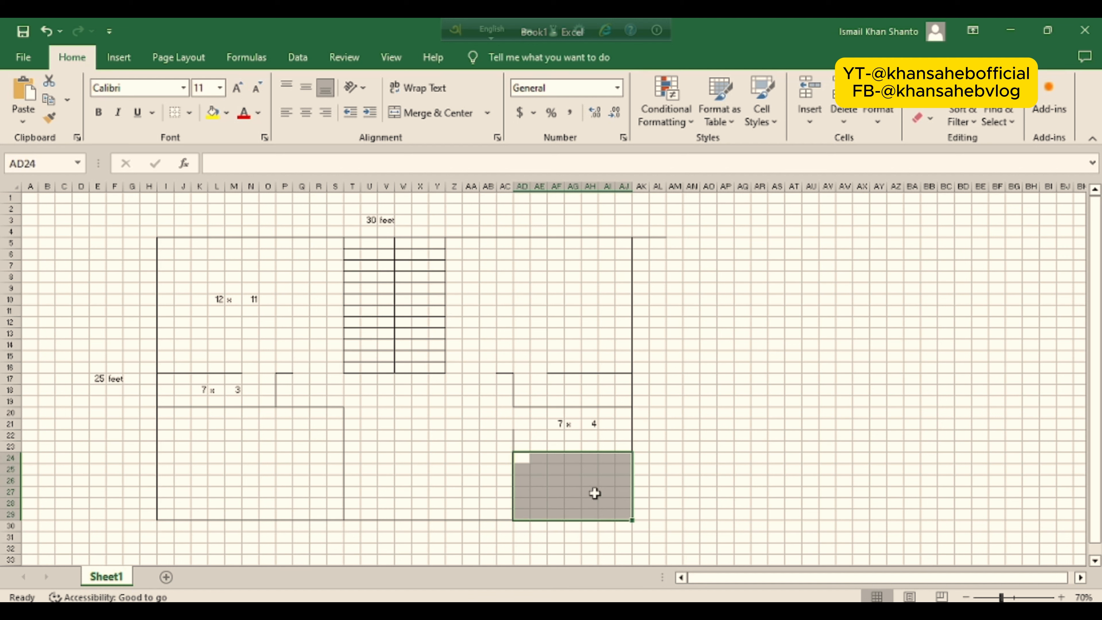
click(555, 490)
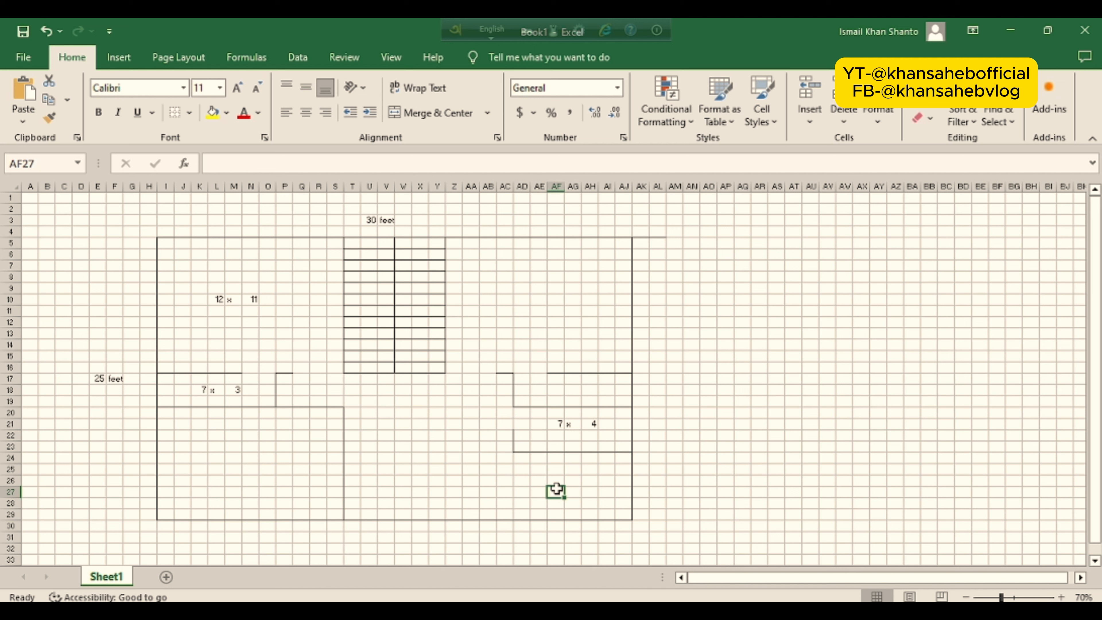
key(Tab)
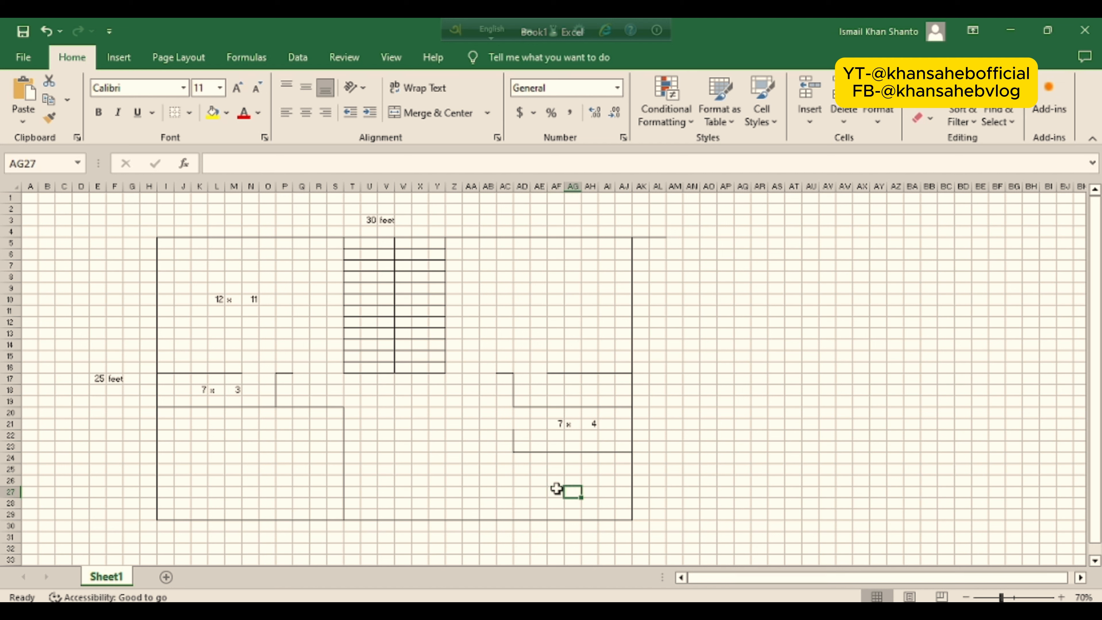
text(x)
key(Tab)
text(6)
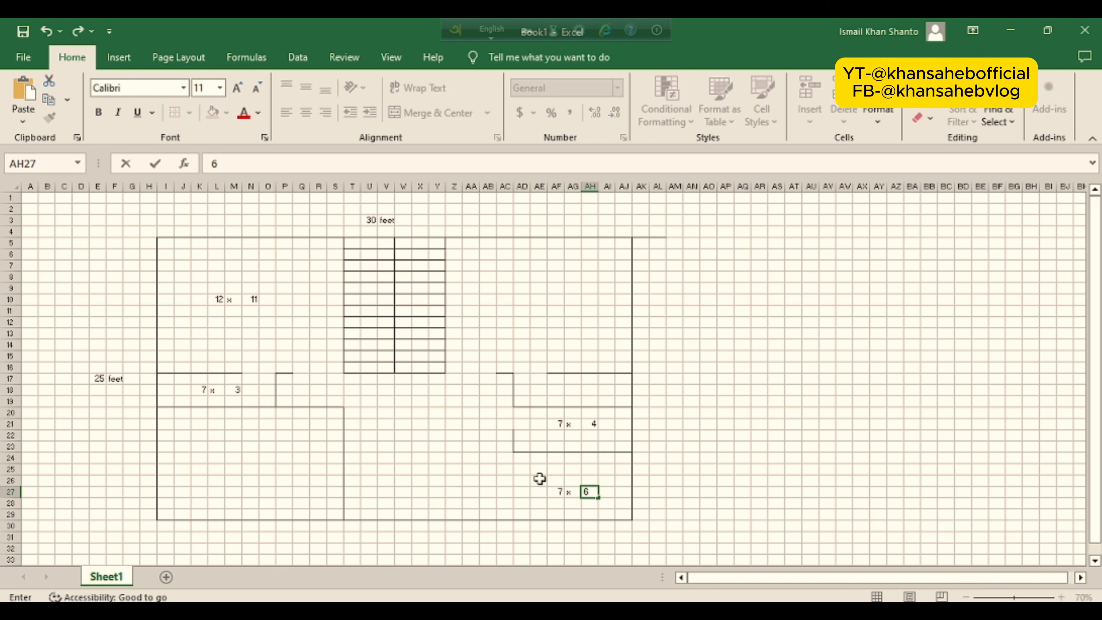
Step: Draw a partial left wall for the 7 x 6 room by applying a left border to AD24:AD26
drag(521, 478, 523, 516)
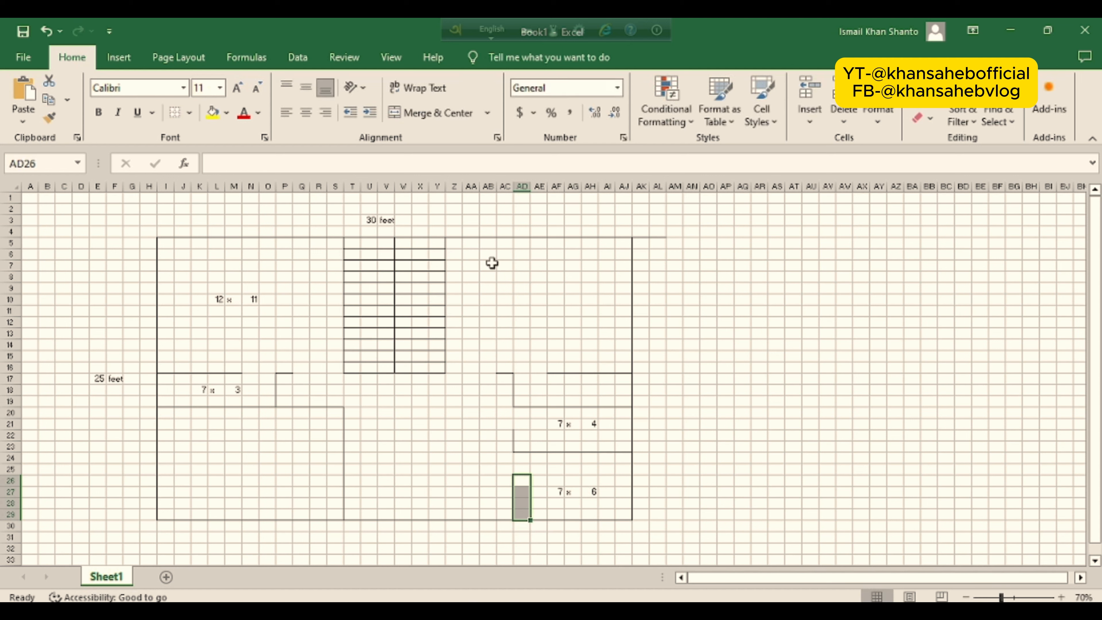
click(531, 465)
drag(526, 459, 524, 477)
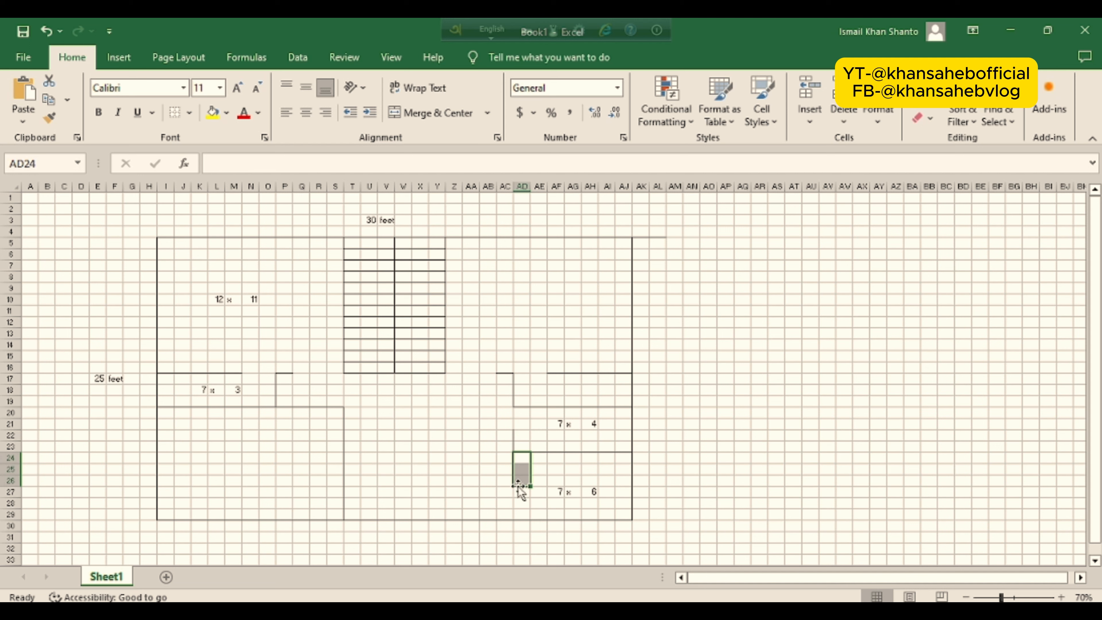
click(189, 112)
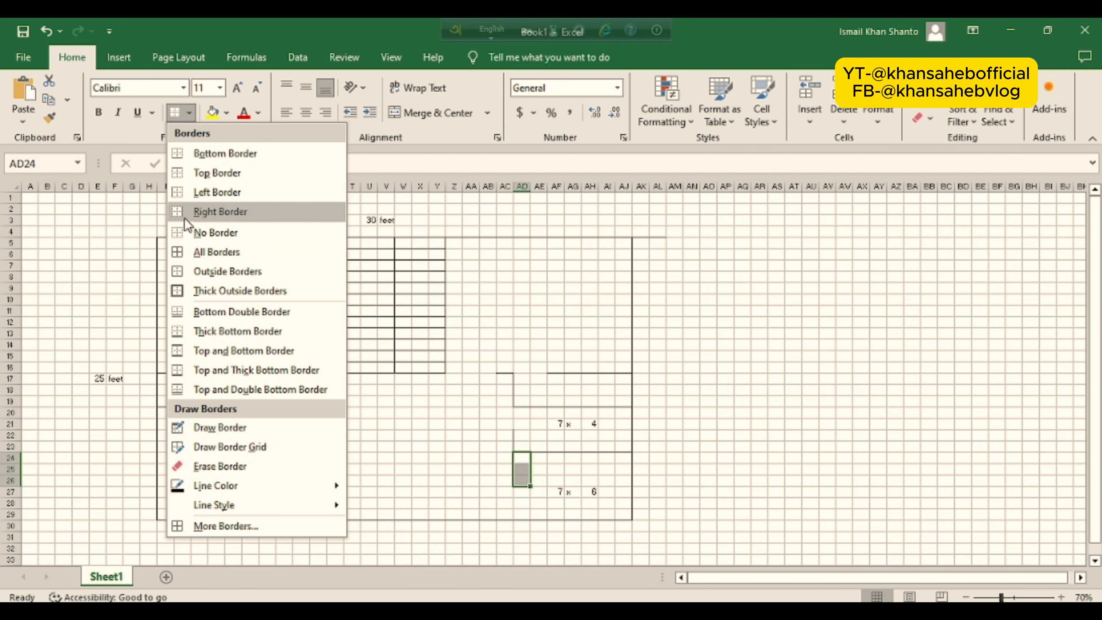
click(185, 192)
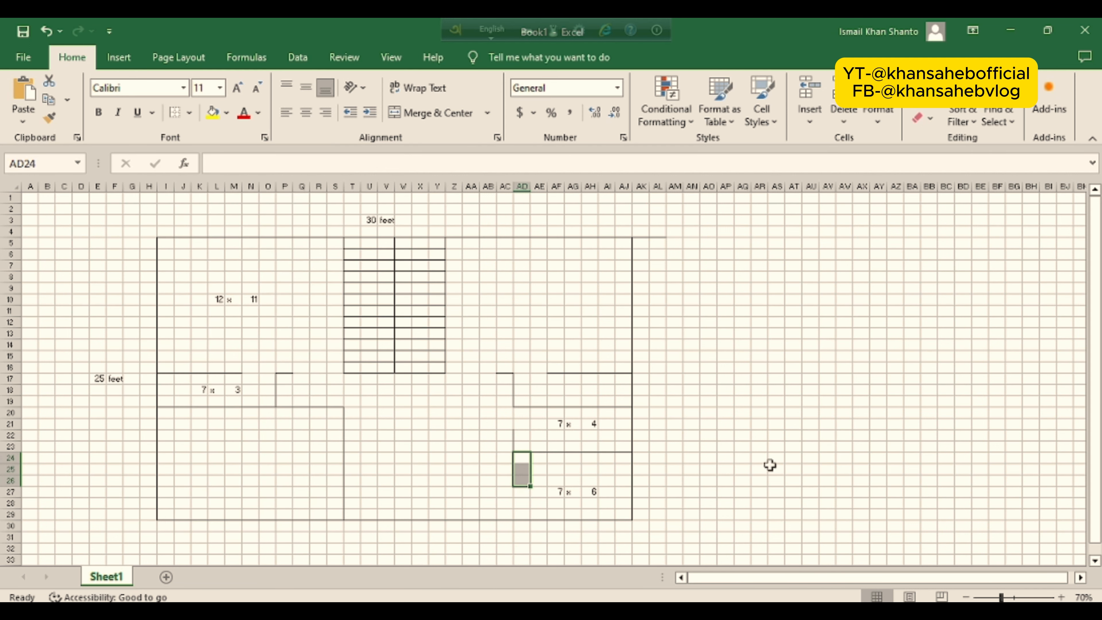
click(540, 504)
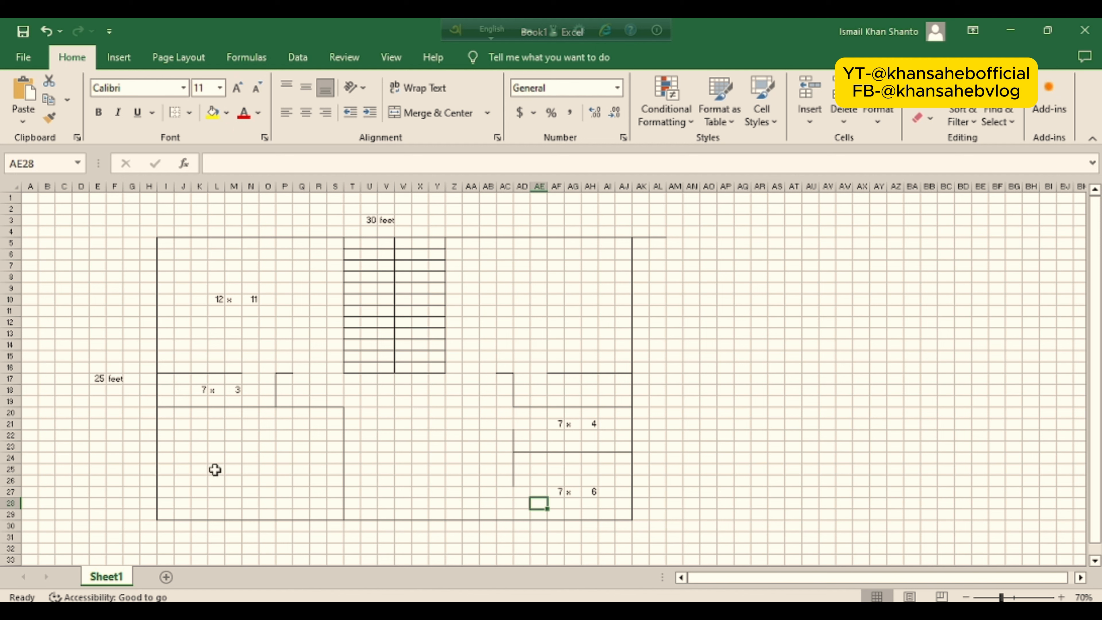
Step: Label the lower left room 10 x 11 across cells L24, M24 and N24
drag(178, 418, 176, 514)
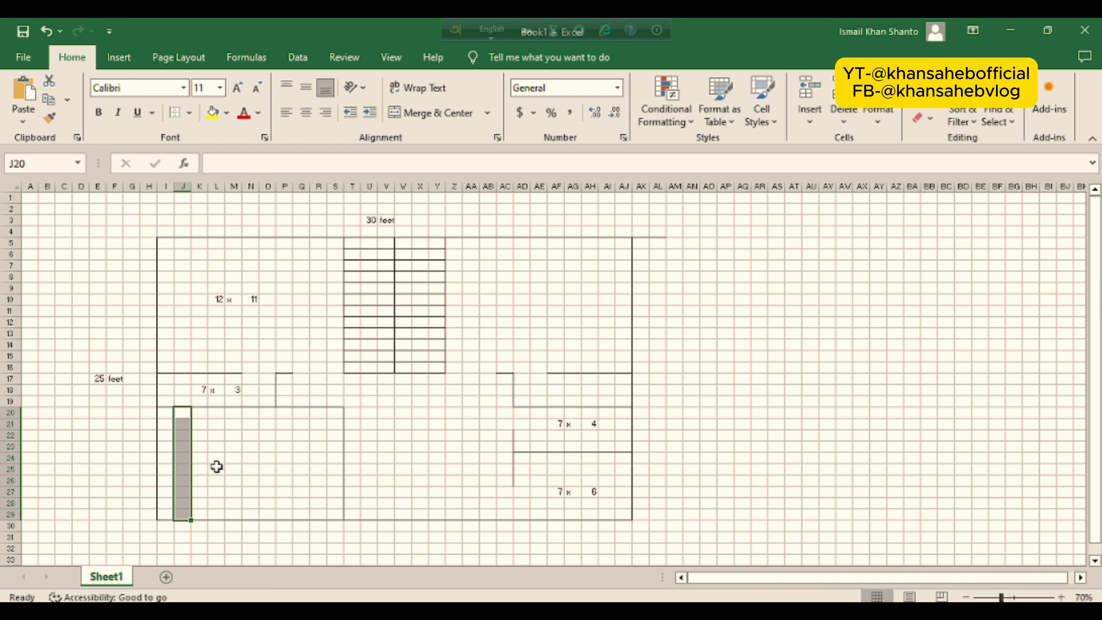
drag(164, 458, 327, 458)
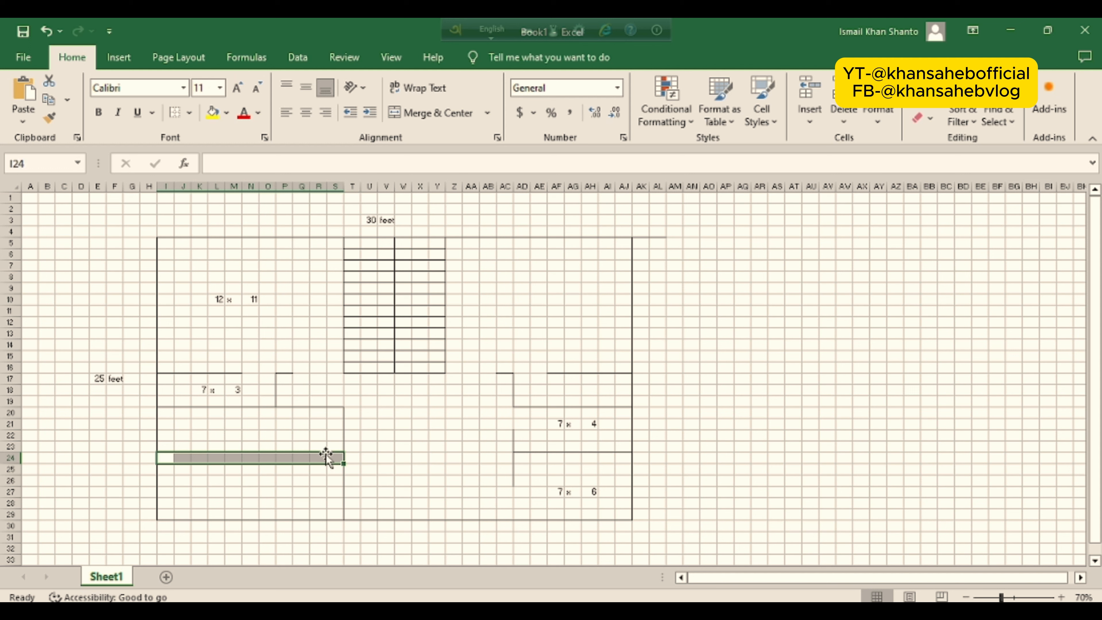
click(222, 447)
click(217, 459)
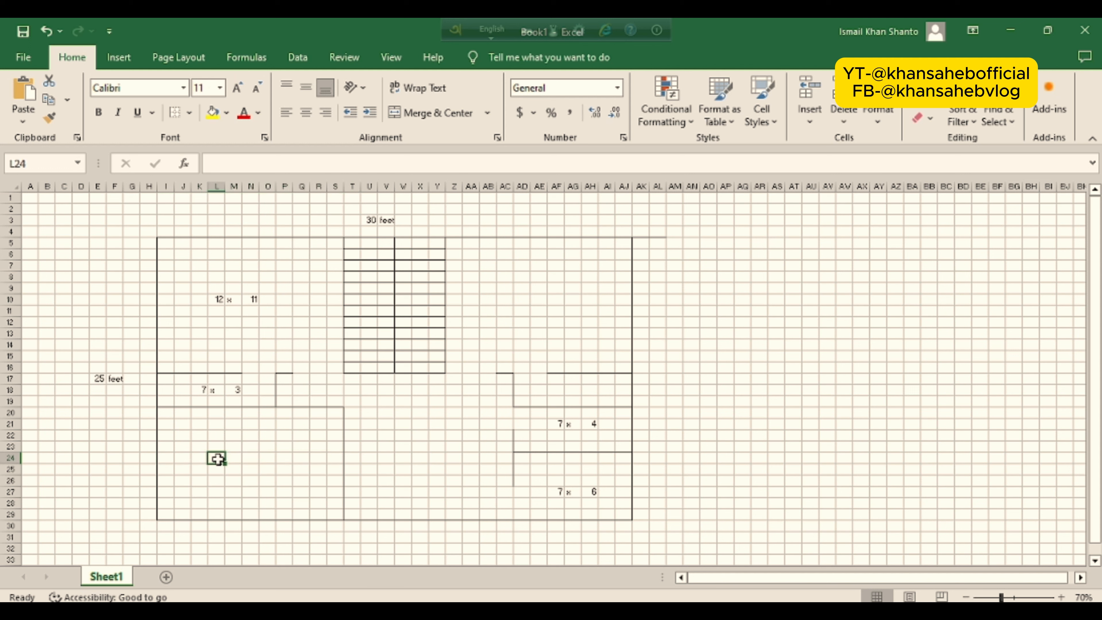
text(10)
key(Tab)
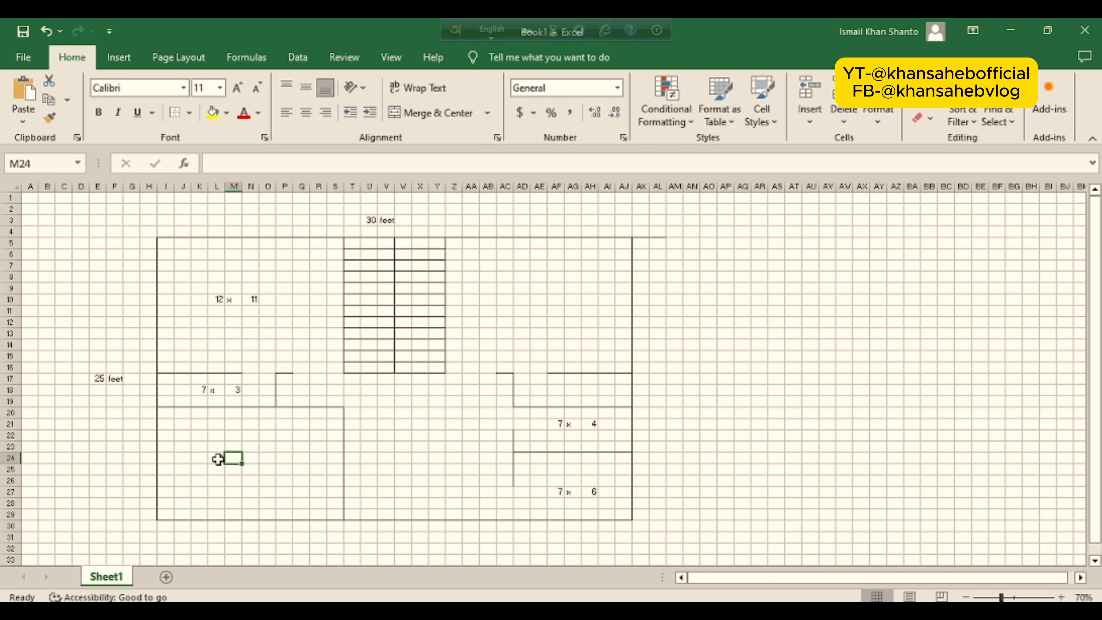
text(x)
key(Tab)
text(1)
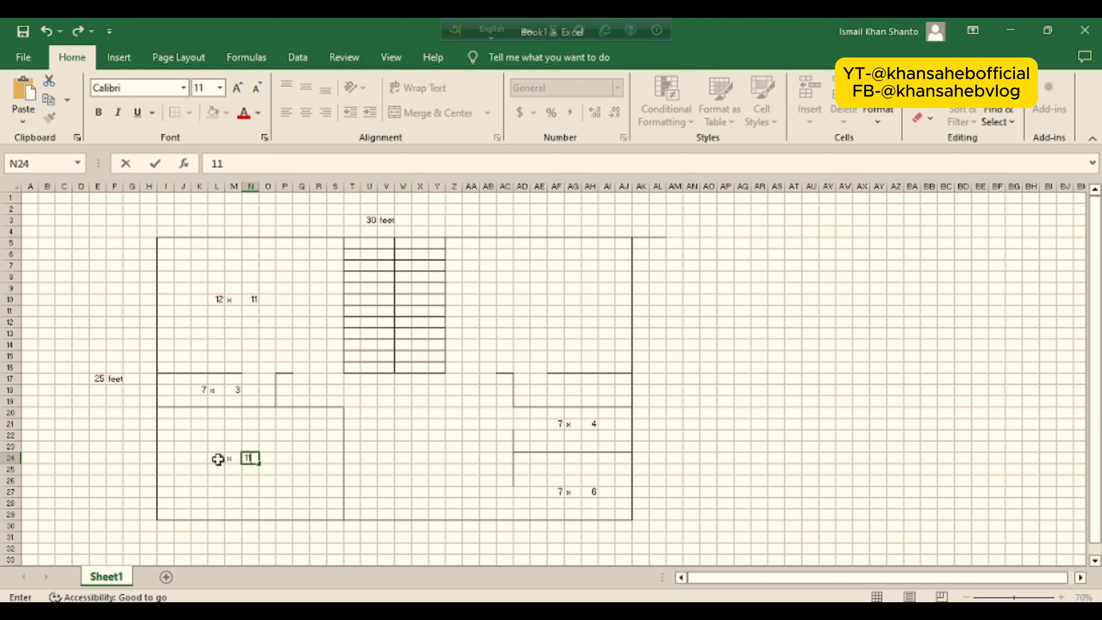
text(1)
click(415, 436)
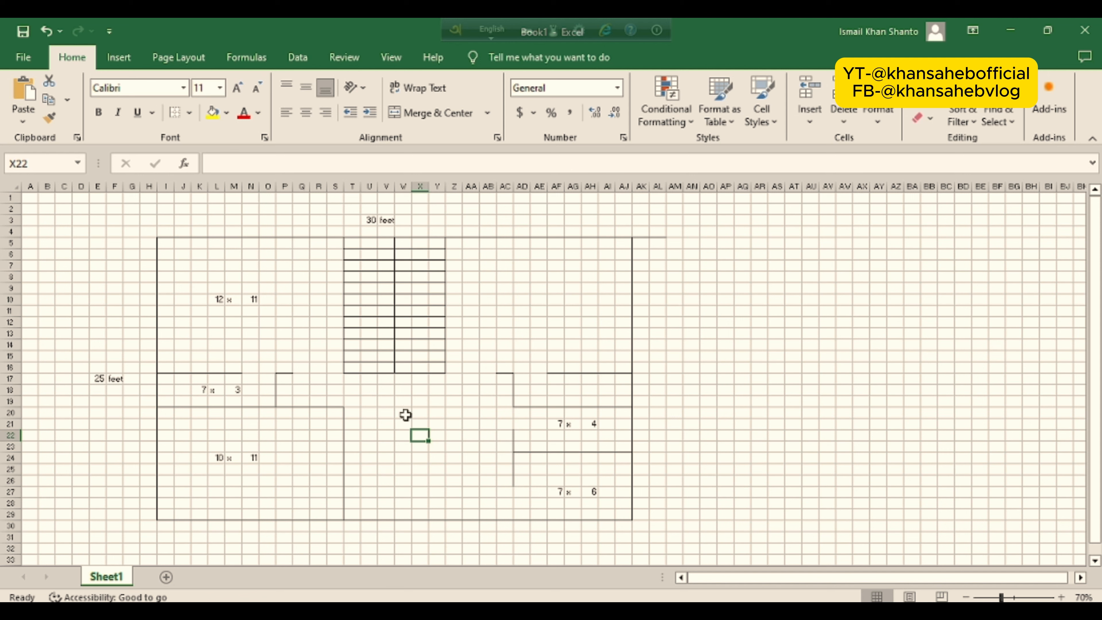
drag(369, 412, 483, 500)
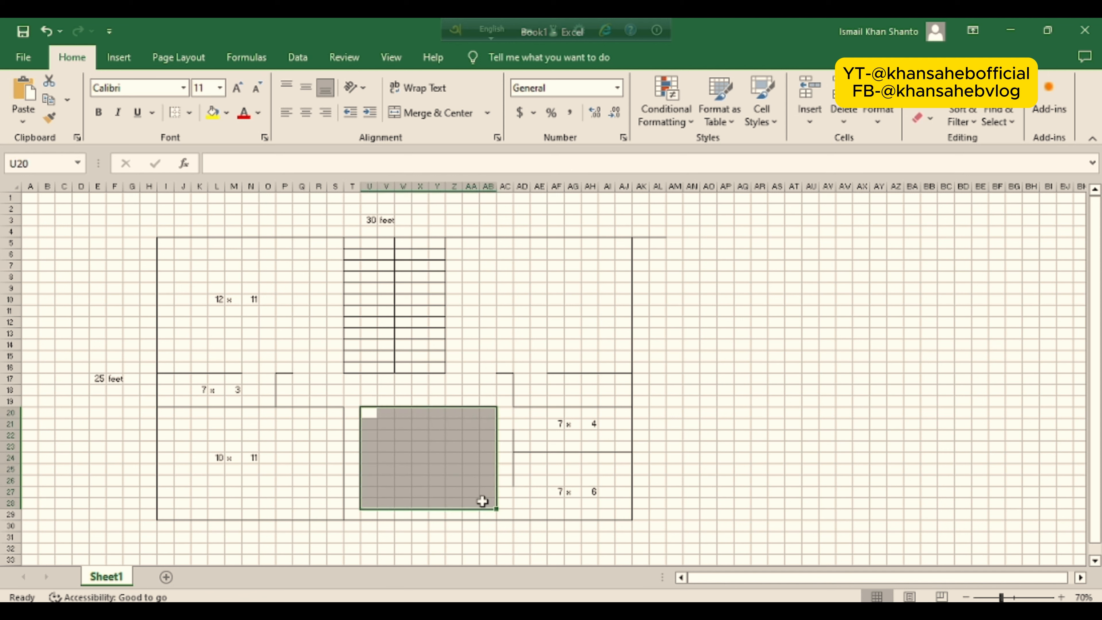
click(431, 415)
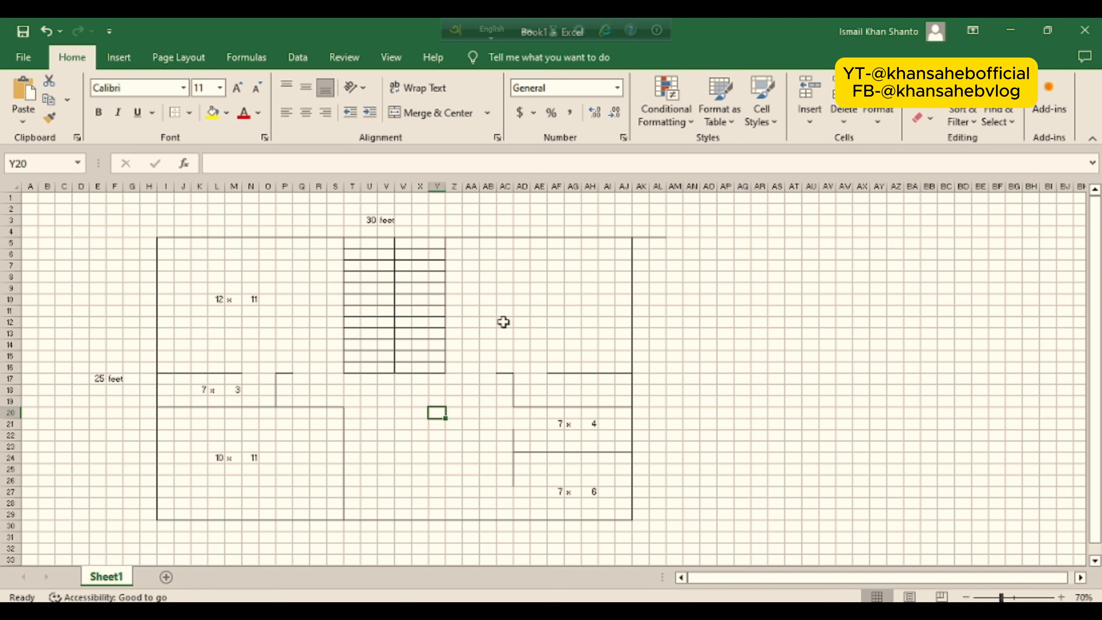
scroll(679, 404, down, 2)
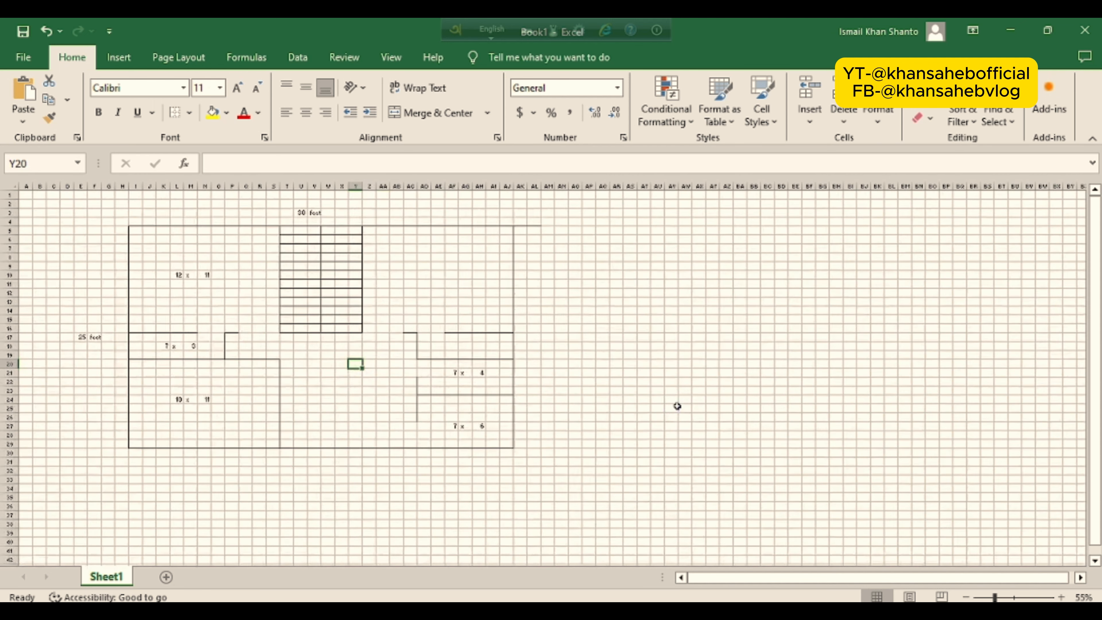
scroll(337, 307, up, 4)
scroll(387, 345, down, 3)
Step: Outline a strip above each upper room by applying outside borders to I2:S4 and Z2:AJ4
click(124, 203)
mouse_move(137, 201)
mouse_down()
mouse_move(138, 214)
mouse_move(175, 224)
mouse_move(199, 212)
mouse_move(273, 223)
mouse_up()
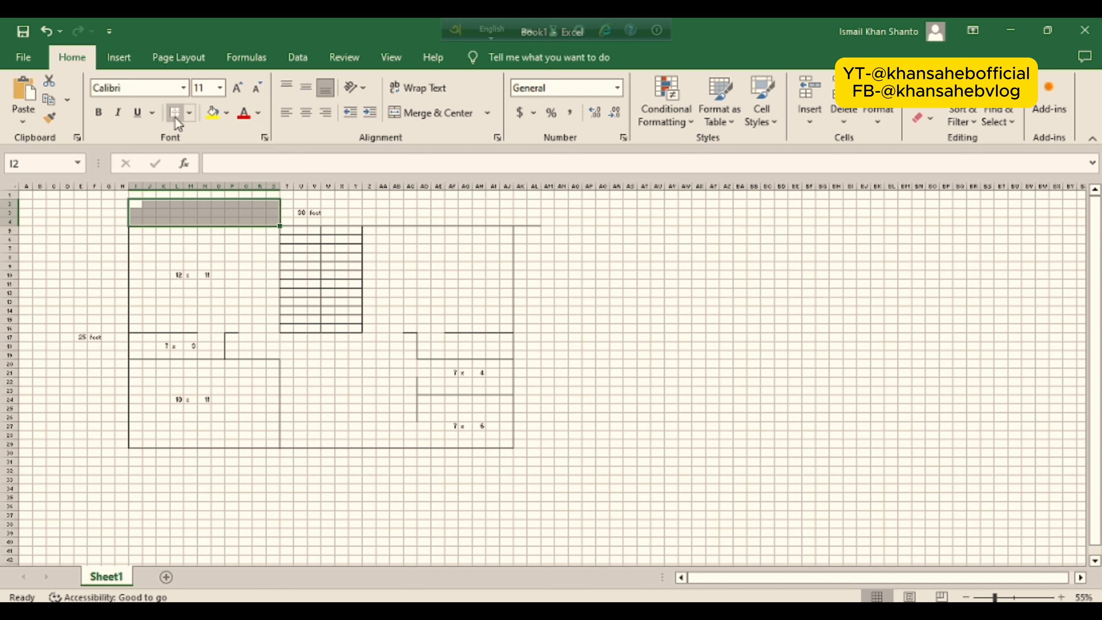
click(189, 114)
click(220, 274)
drag(374, 206, 509, 223)
click(175, 111)
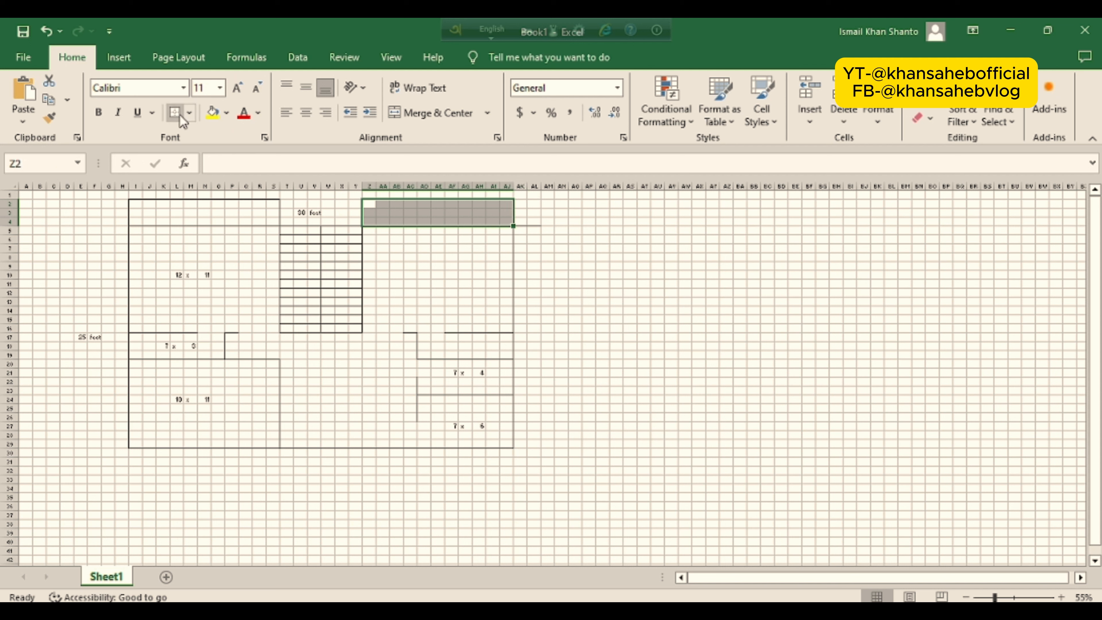
click(424, 285)
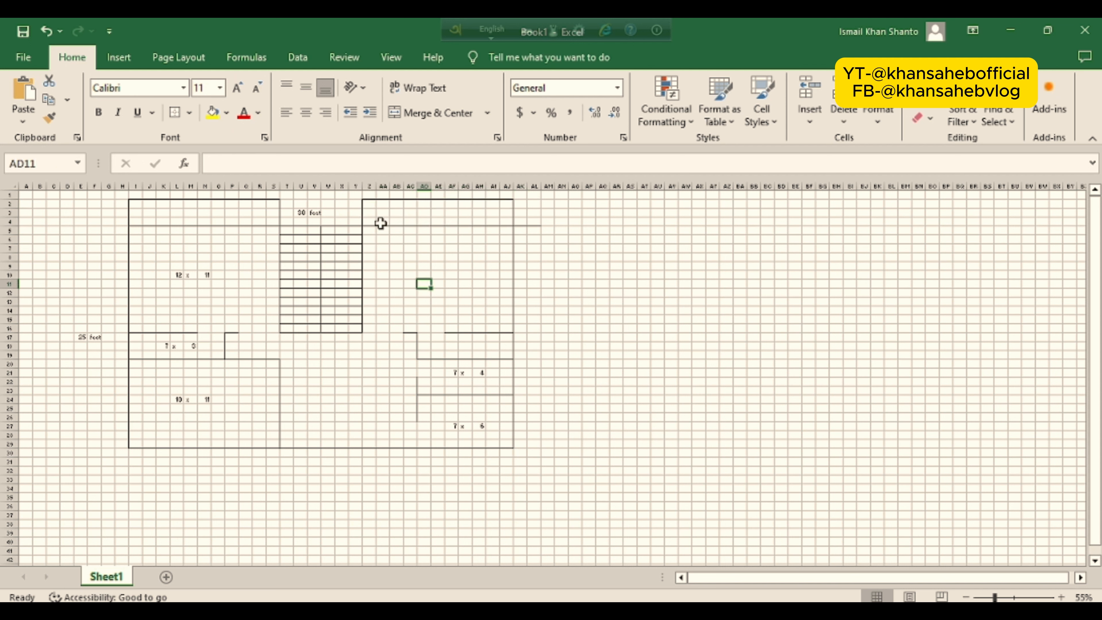
drag(368, 223, 504, 227)
click(450, 224)
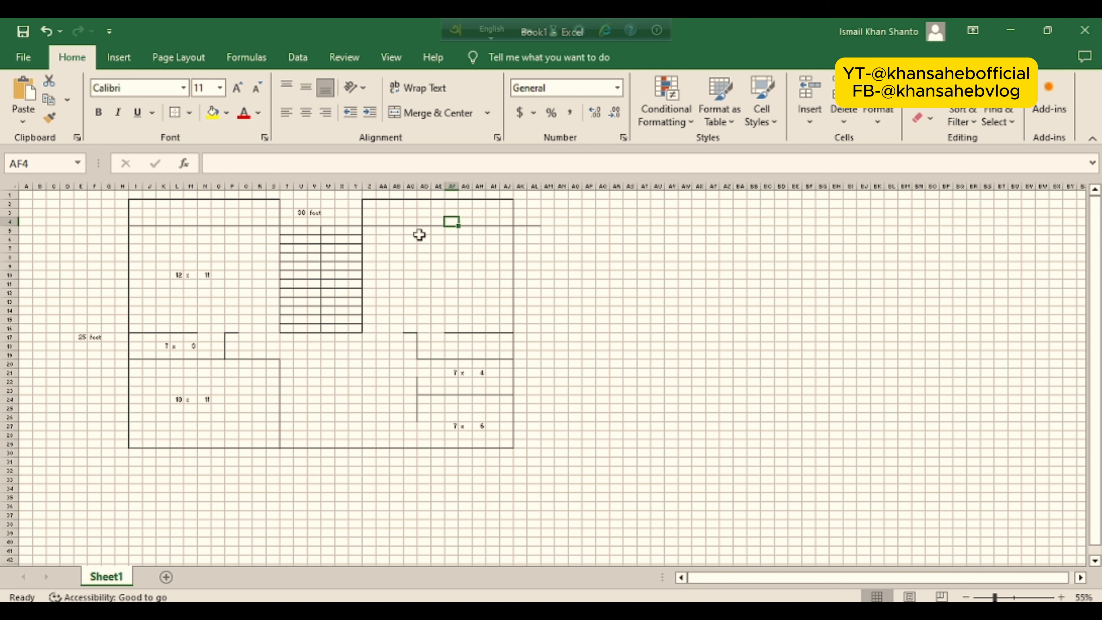
click(425, 221)
click(372, 223)
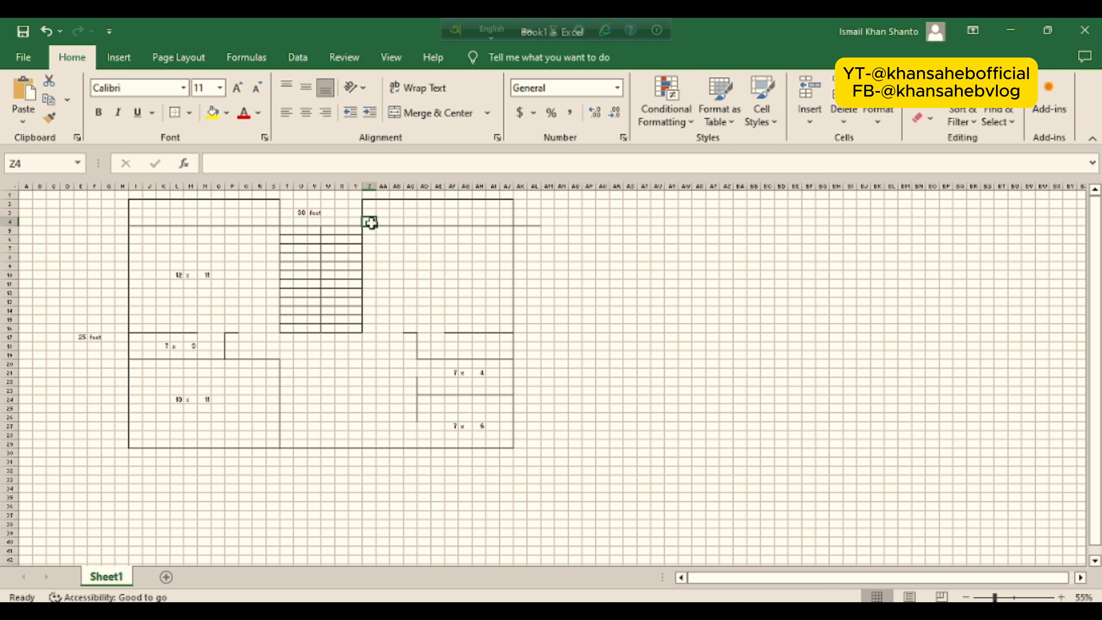
click(396, 255)
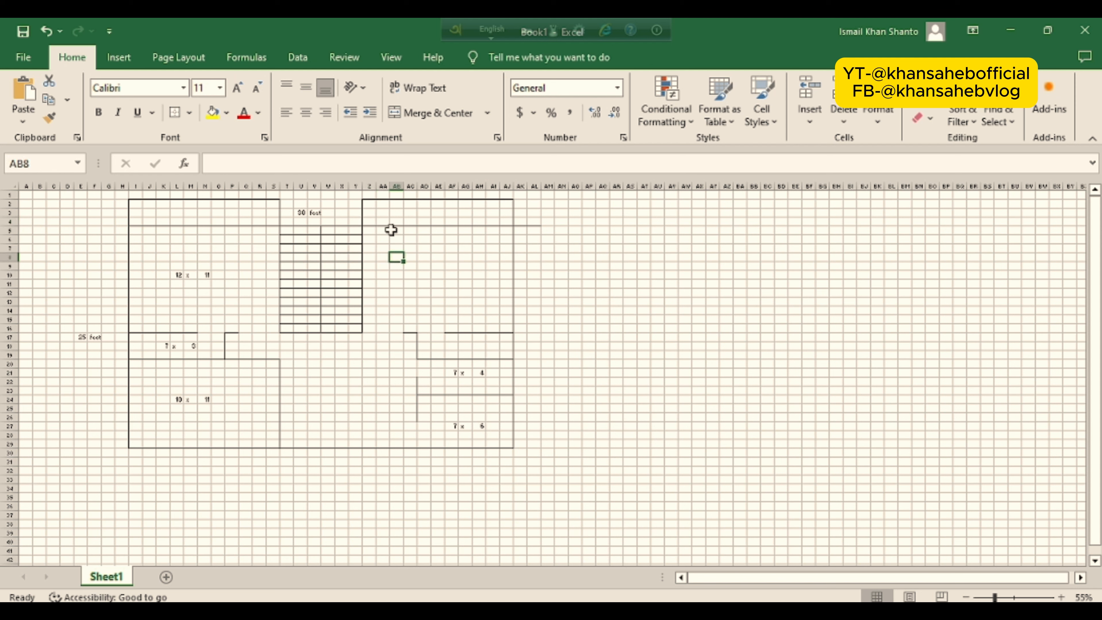
drag(370, 221, 502, 231)
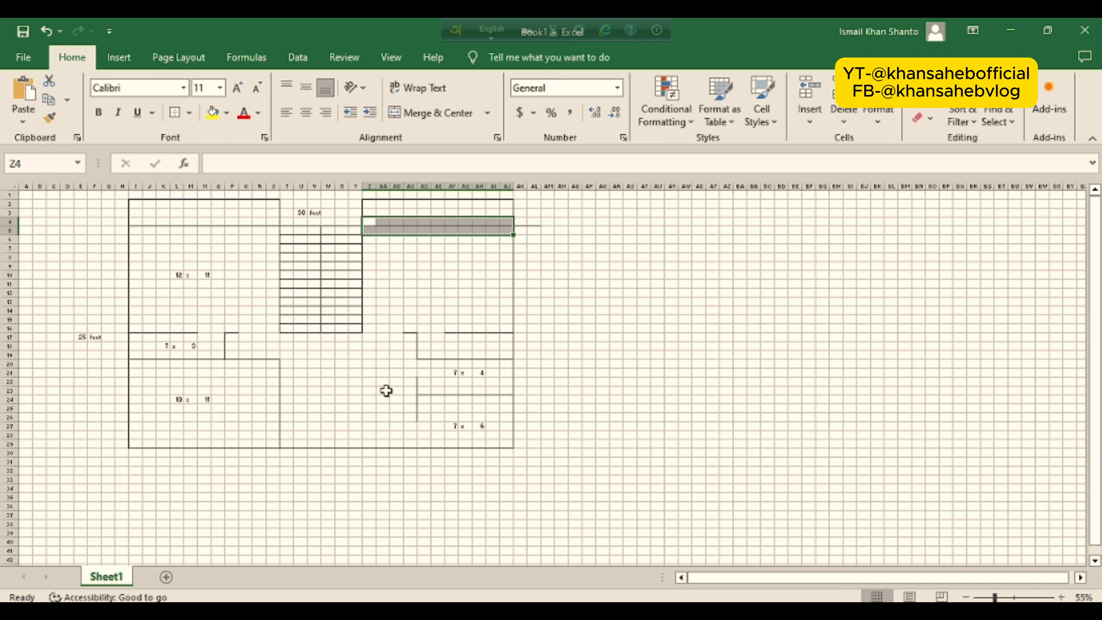
scroll(387, 389, up, 1)
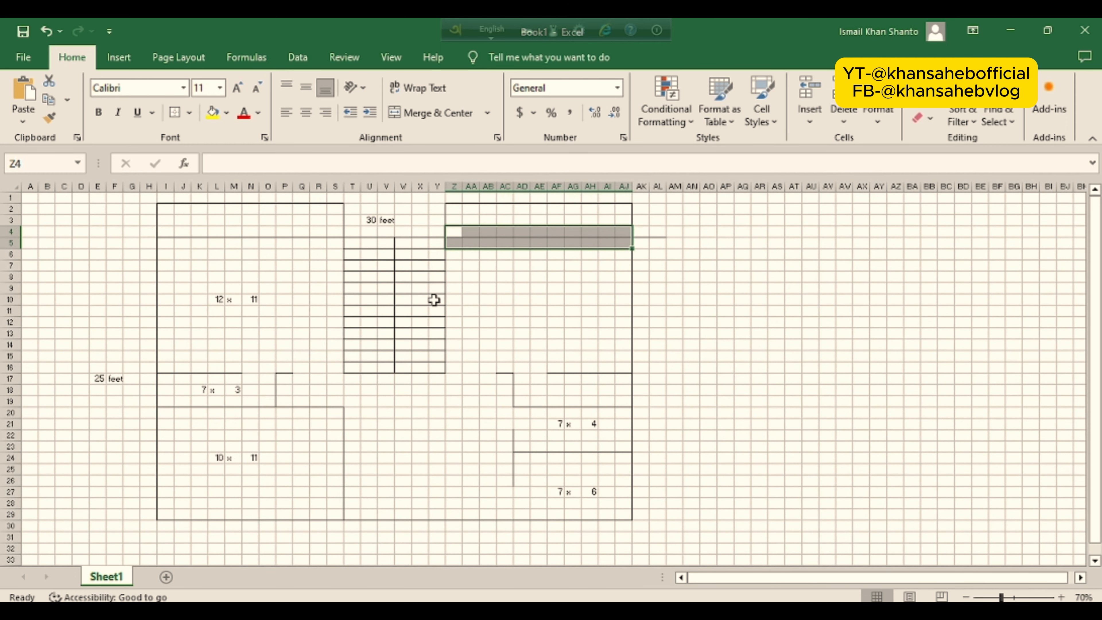
click(539, 321)
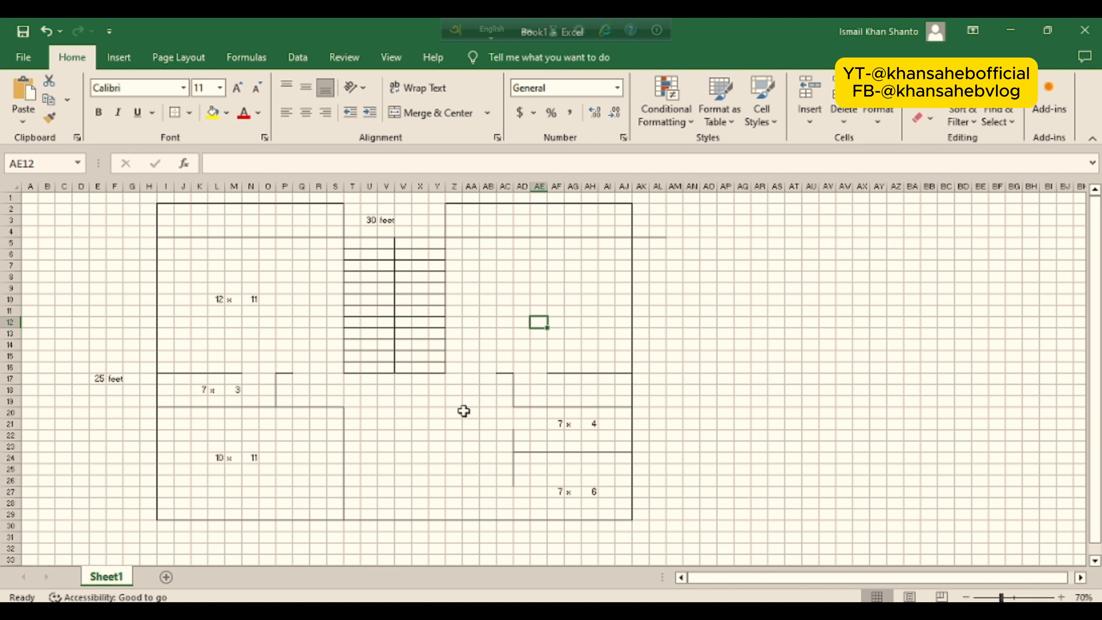
scroll(463, 405, up, 4)
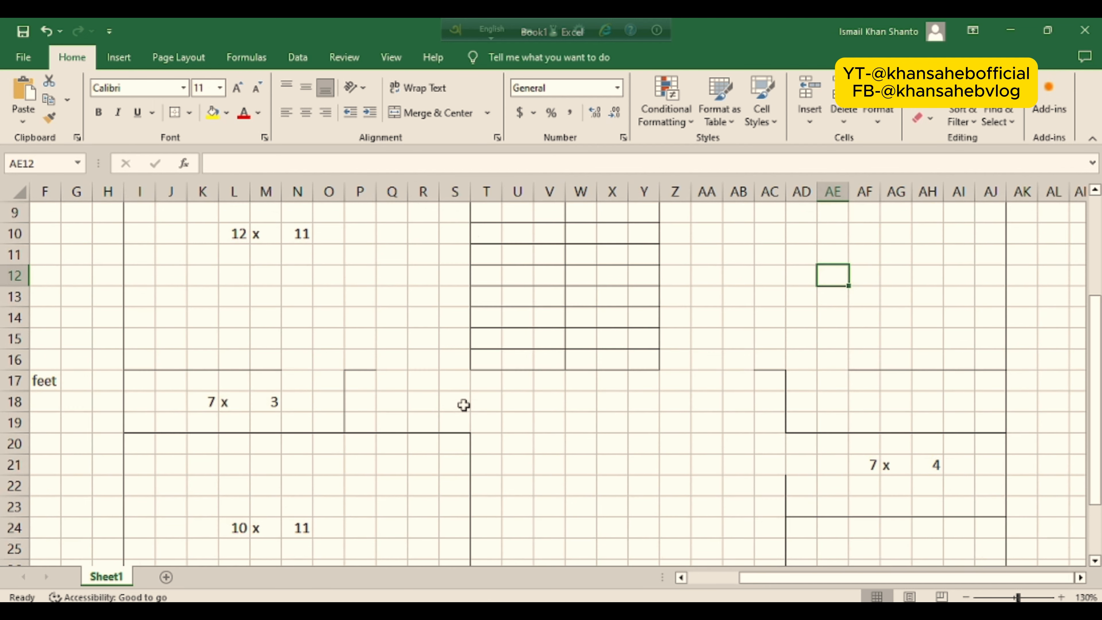
scroll(464, 404, down, 4)
scroll(478, 406, down, 1)
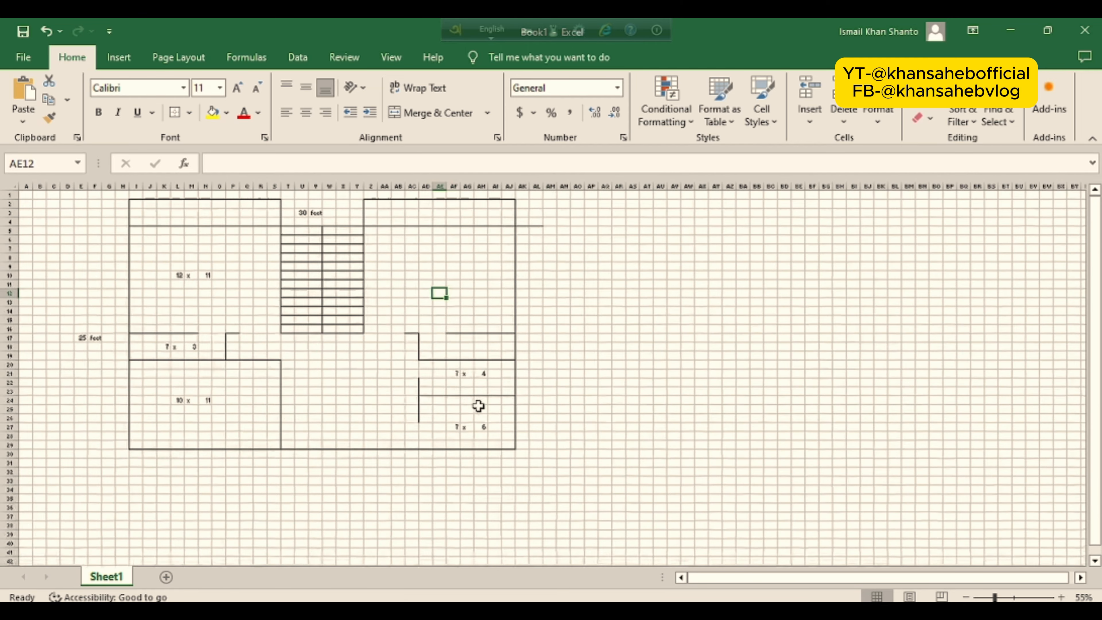
scroll(451, 400, up, 2)
scroll(451, 400, down, 1)
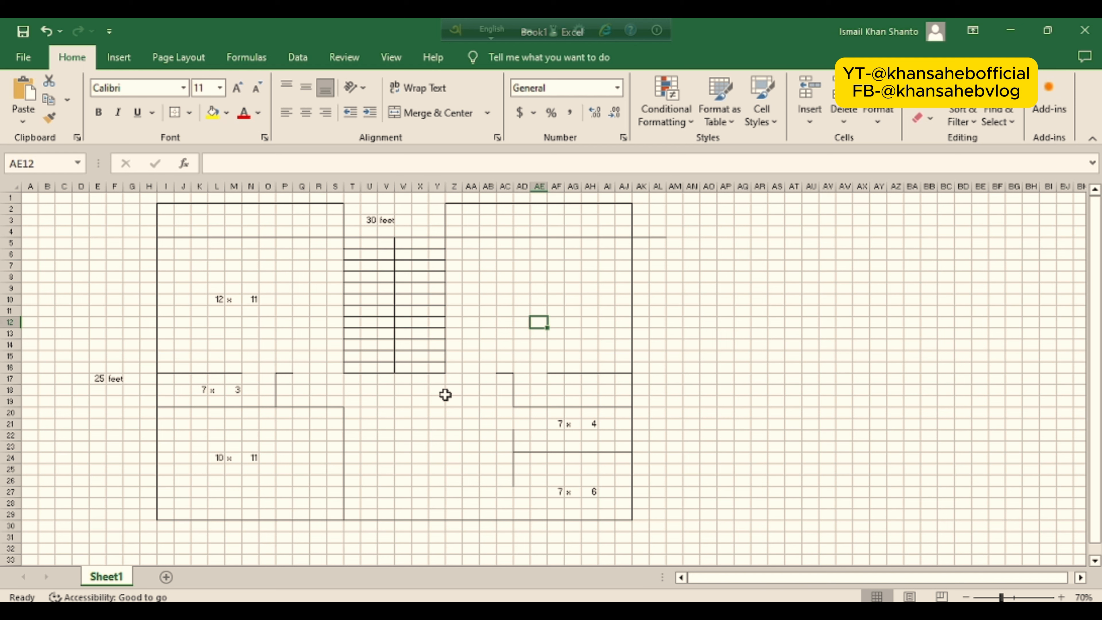
Step: Switch to the Photos viewer and look through the reference floor plan images, from gazipur home design.JPG to my design.JPG
click(733, 611)
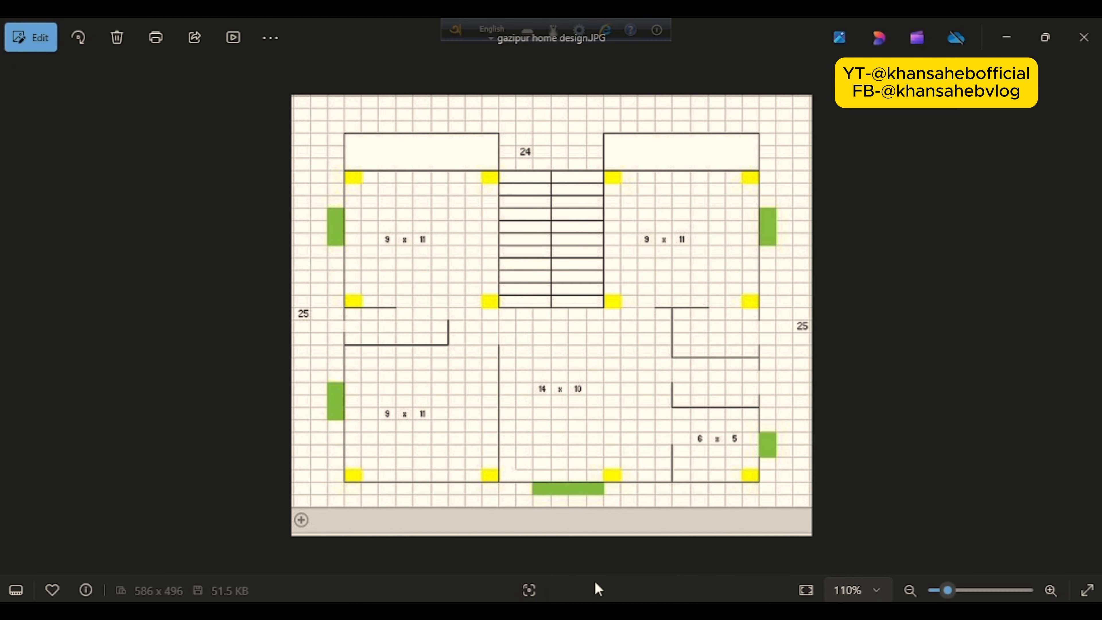
key(Right)
key(Right)
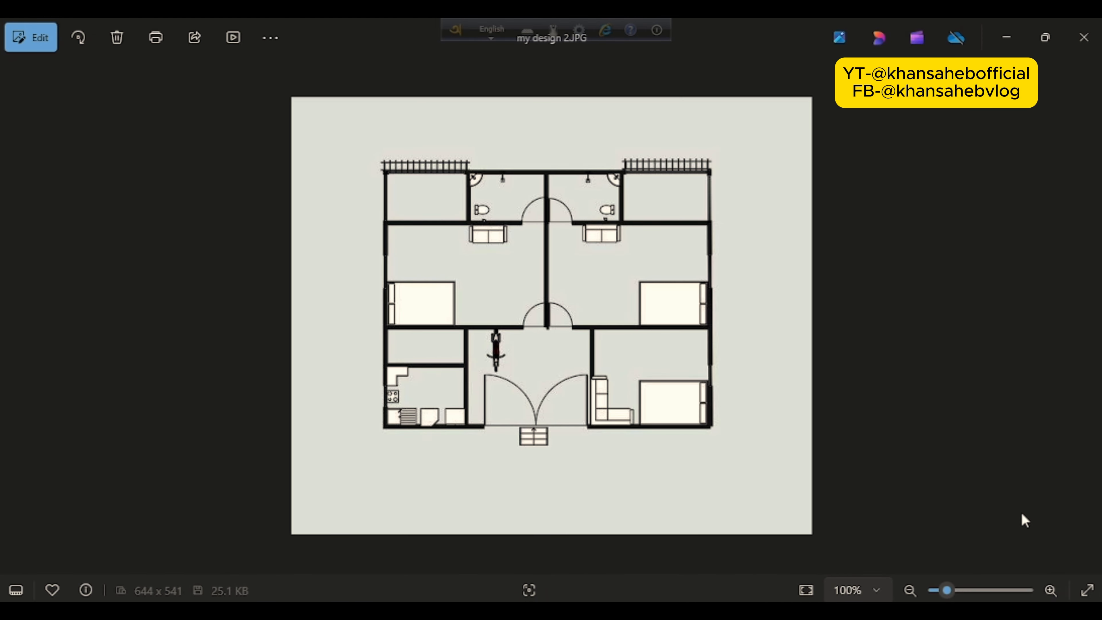
key(Right)
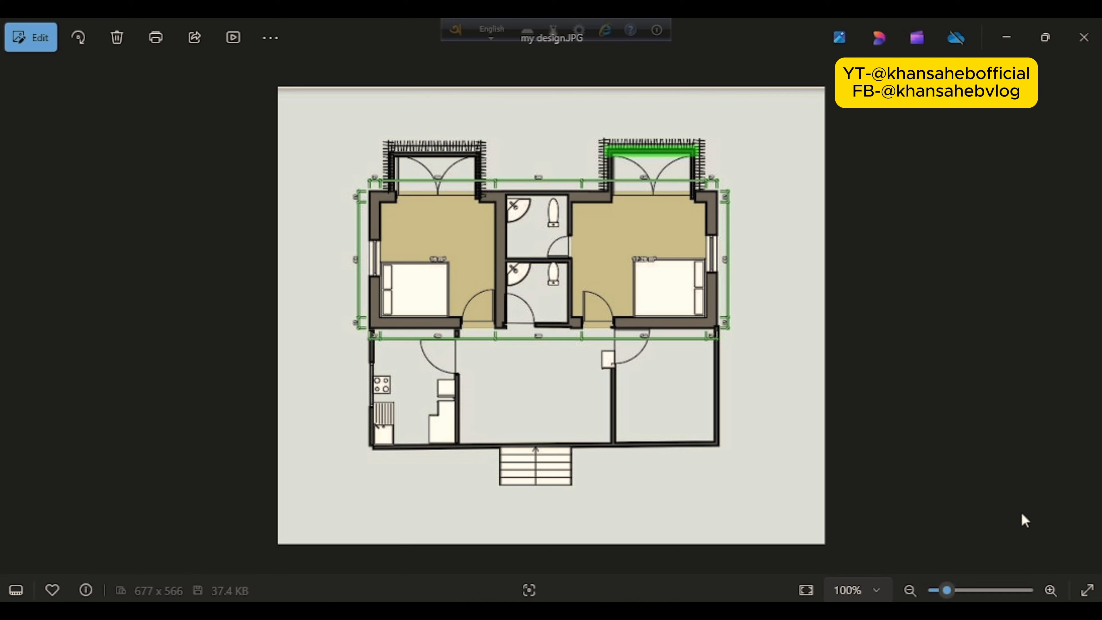
Step: Compare the floor plans in my design.JPG and my design 2.JPG, and view New project.jpeg and New project 2.jpeg
key(Right)
key(Left)
key(Left)
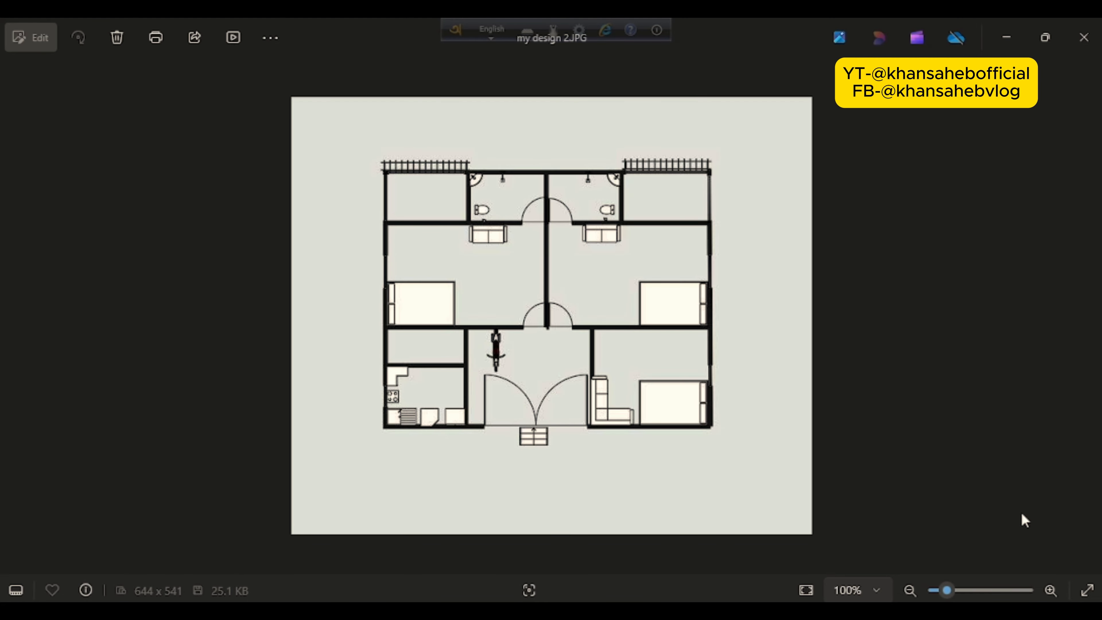
key(Right)
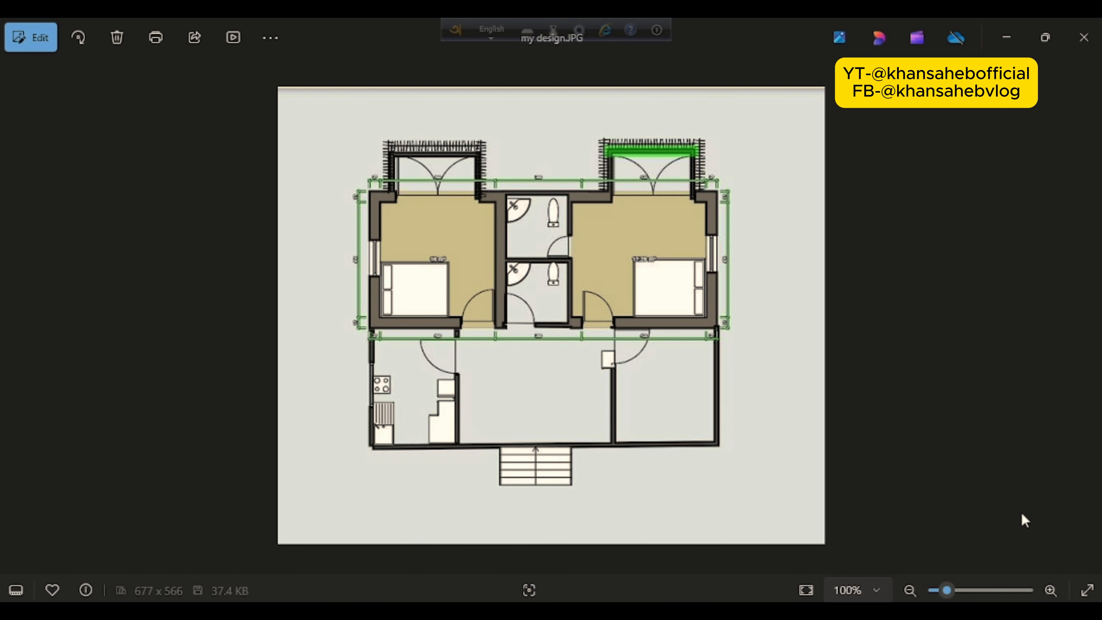
key(Right)
key(Right)
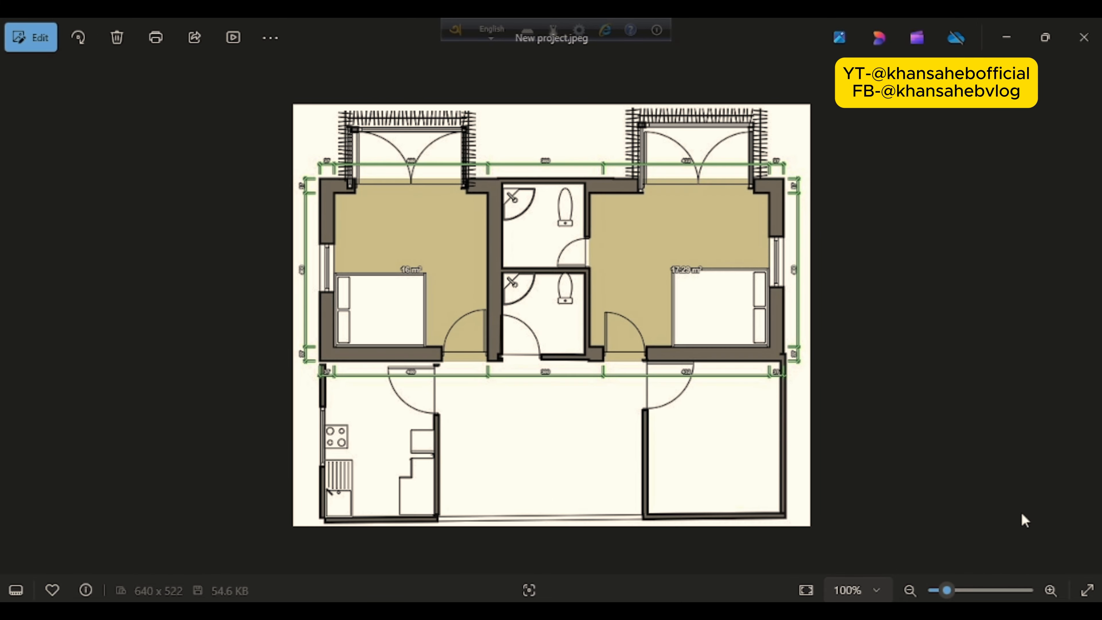
key(Right)
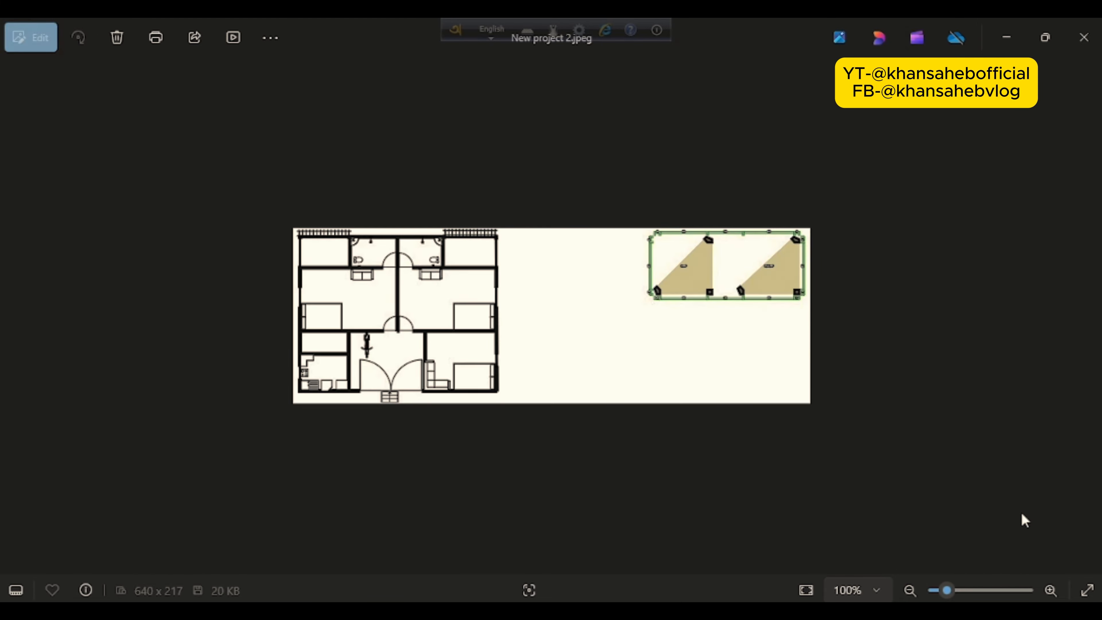
Step: Browse the remaining reference images, including the three-room plan in design 3.JPG, up to the loft kitchen interior photo
key(Right)
key(Right)
key(Right)
key(Right)
key(Right)
key(Right)
key(Right)
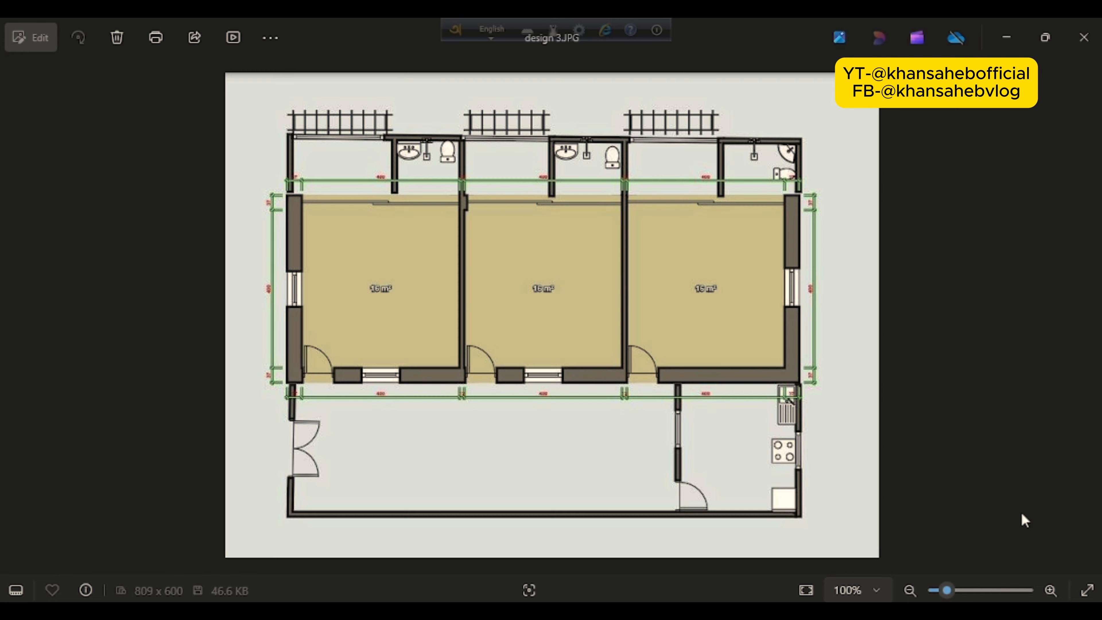
key(Right)
key(Right)
key(Right)
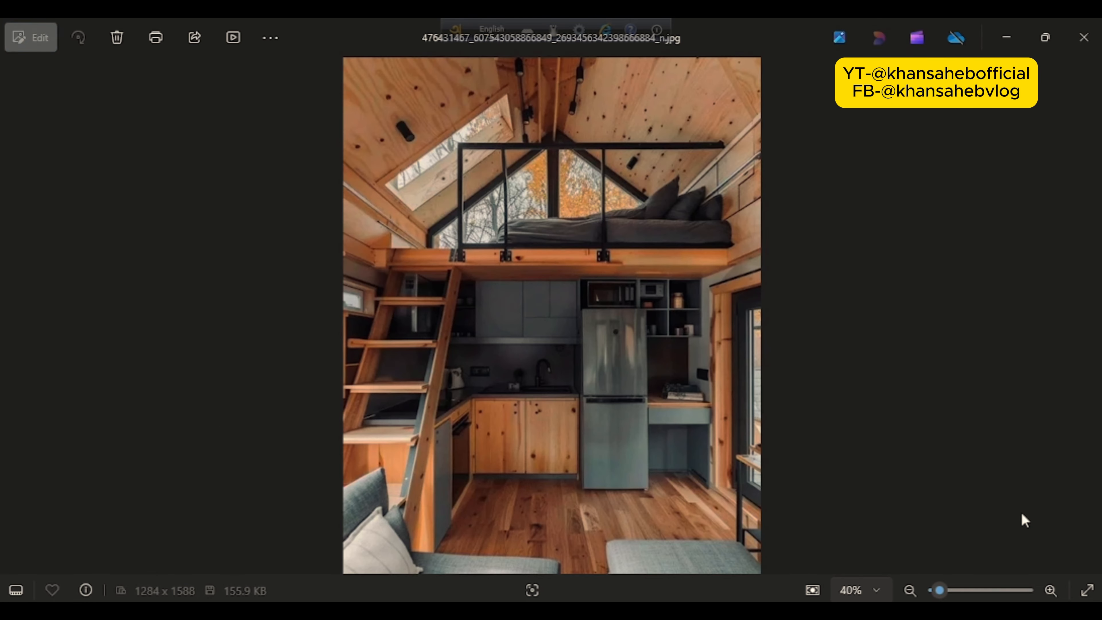